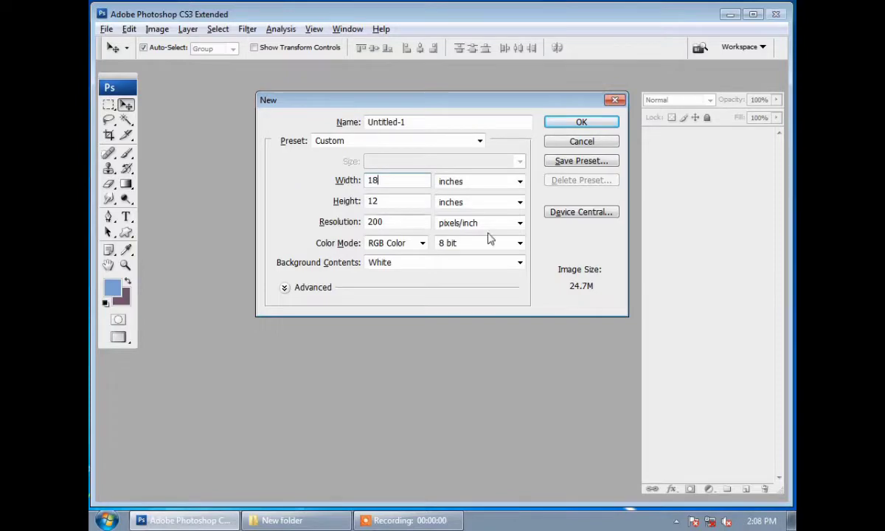
Step: Confirm the New dialog to create a blank white Untitled-1 document
{"action": "key", "text": "Return"}
Step: Rotate the canvas 90° CW to portrait and place the smoke photo enlarged over the lower canvas
{"action": "left_click", "coordinate": [172, 28]}
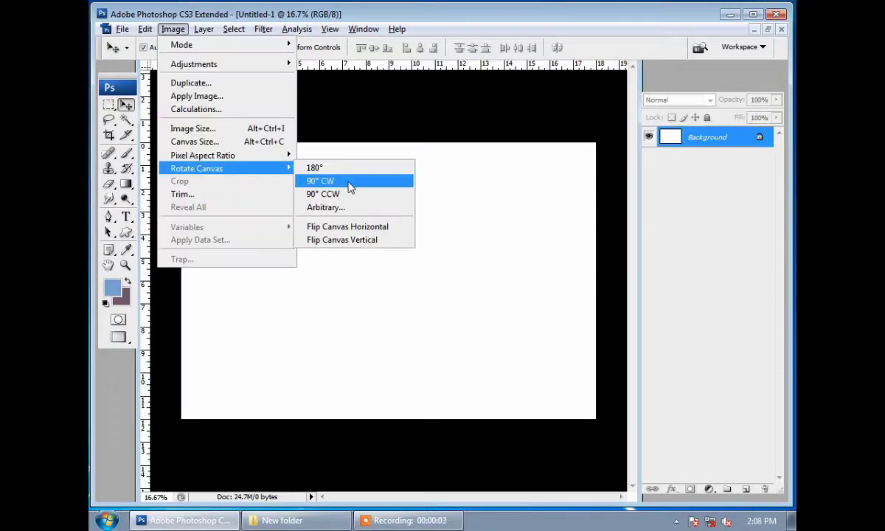
{"action": "left_click", "coordinate": [350, 182]}
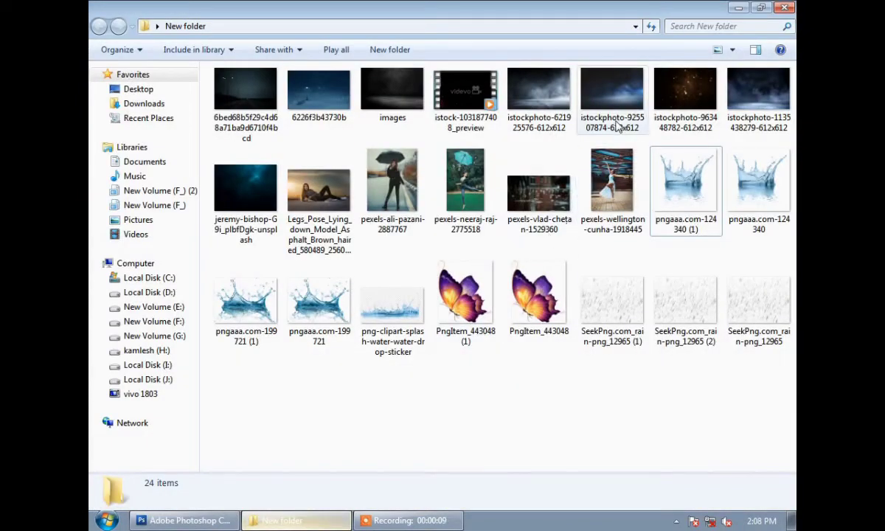
{"action": "left_click", "coordinate": [538, 88]}
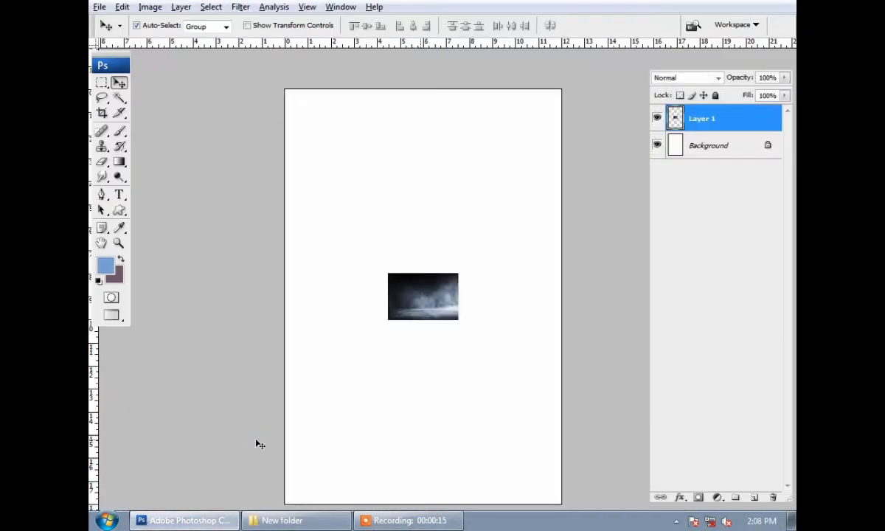
{"action": "key", "text": "ctrl+t"}
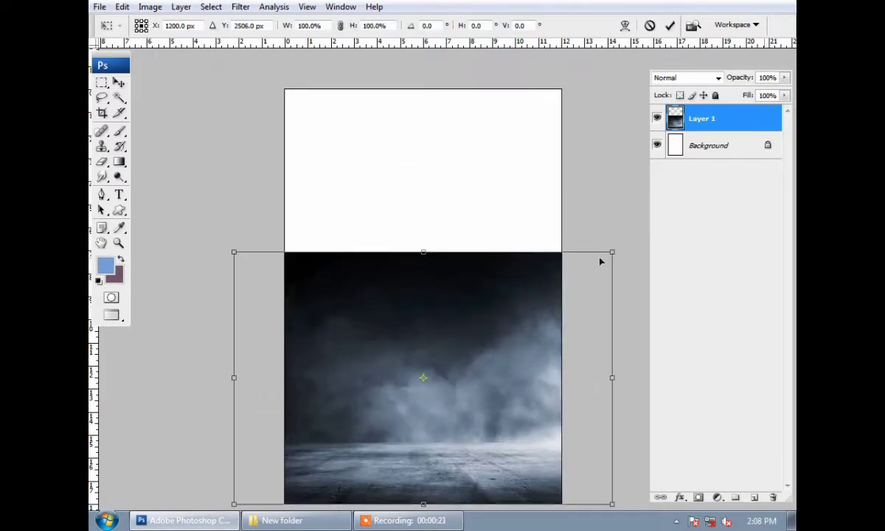
{"action": "left_click_drag", "start_coordinate": [236, 250], "coordinate": [143, 192]}
{"action": "left_click_drag", "start_coordinate": [423, 327], "coordinate": [527, 327]}
{"action": "key", "text": "Return"}
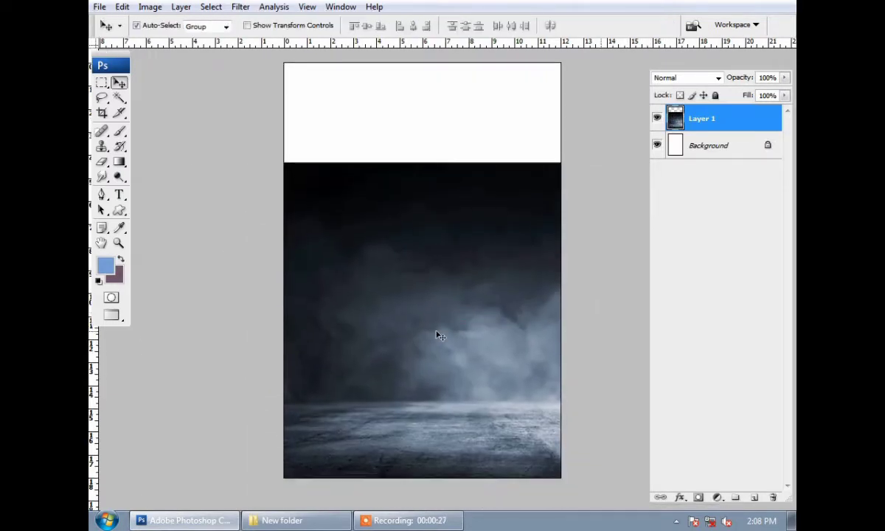
Step: Duplicate the smoke layer, shift the copy left, erase its left fog, and merge both fog layers
{"action": "key", "text": "ctrl+j"}
{"action": "key", "text": "ctrl+t"}
{"action": "left_click_drag", "start_coordinate": [334, 338], "coordinate": [252, 329]}
{"action": "key", "text": "Return"}
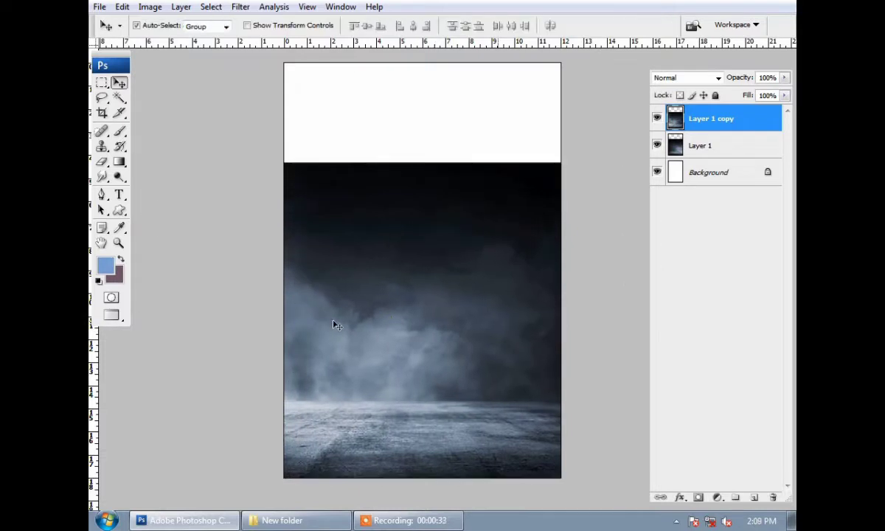
{"action": "key", "text": "e"}
{"action": "mouse_move", "coordinate": [328, 256]}
{"action": "left_mouse_down"}
{"action": "mouse_move", "coordinate": [221, 404]}
{"action": "mouse_move", "coordinate": [292, 315]}
{"action": "mouse_move", "coordinate": [314, 310]}
{"action": "left_mouse_up"}
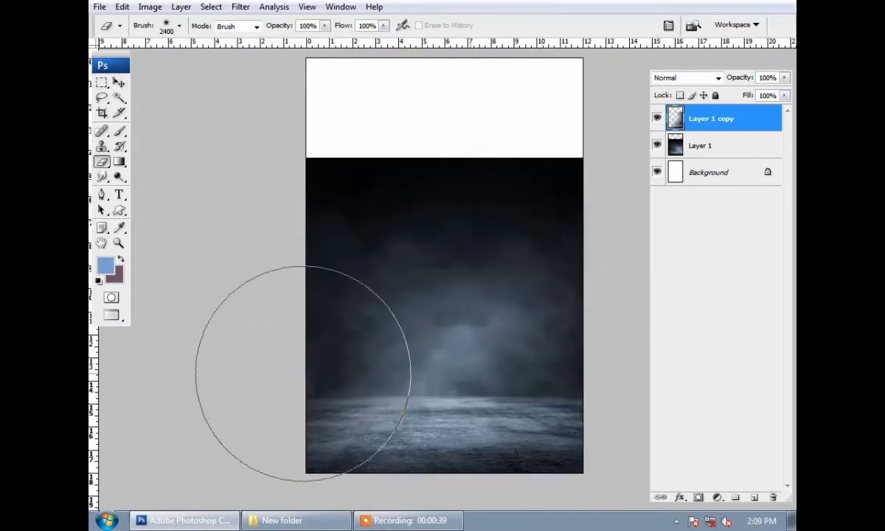
{"action": "key", "text": "v"}
{"action": "left_click", "coordinate": [698, 145], "text": "shift"}
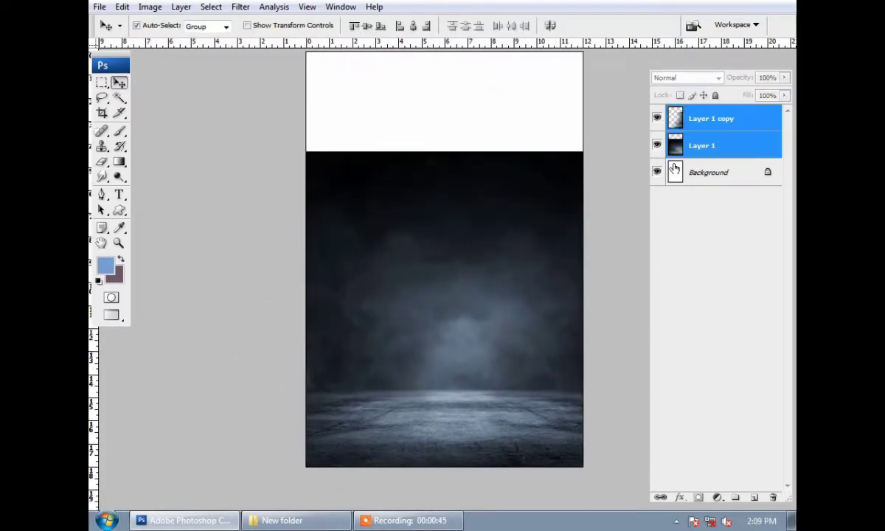
{"action": "key", "text": "ctrl+e"}
Step: Stretch the merged fog upward to fill the blank top of the canvas
{"action": "key", "text": "m"}
{"action": "mouse_move", "coordinate": [587, 201]}
{"action": "left_mouse_down"}
{"action": "mouse_move", "coordinate": [528, 315]}
{"action": "mouse_move", "coordinate": [247, 249]}
{"action": "left_mouse_up"}
{"action": "key", "text": "ctrl+t"}
{"action": "left_click_drag", "start_coordinate": [386, 249], "coordinate": [385, 108]}
{"action": "key", "text": "Return"}
{"action": "key", "text": "ctrl+0"}
{"action": "key", "text": "alt+Tab"}
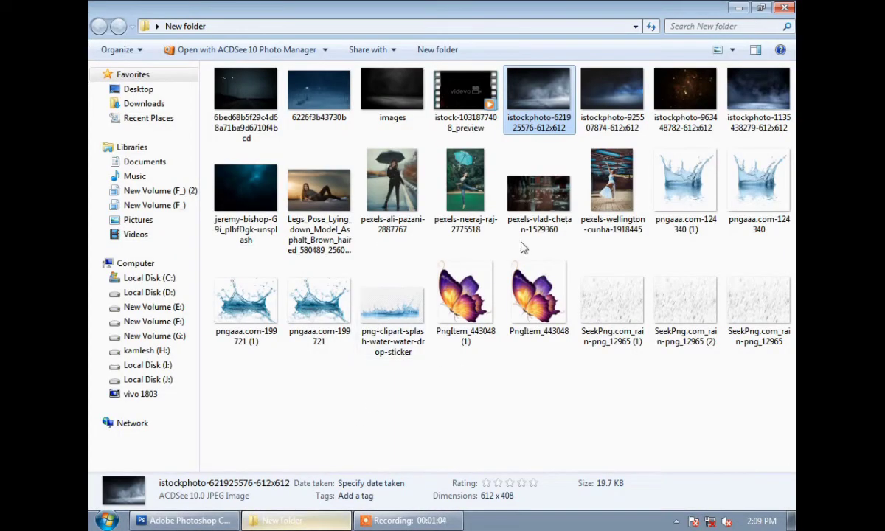
Step: Open the ballerina photo pexels-wellington-cunha-1918445, load its Work Path, and lasso around her head and hair
{"action": "left_click_drag", "start_coordinate": [612, 181], "coordinate": [343, 408]}
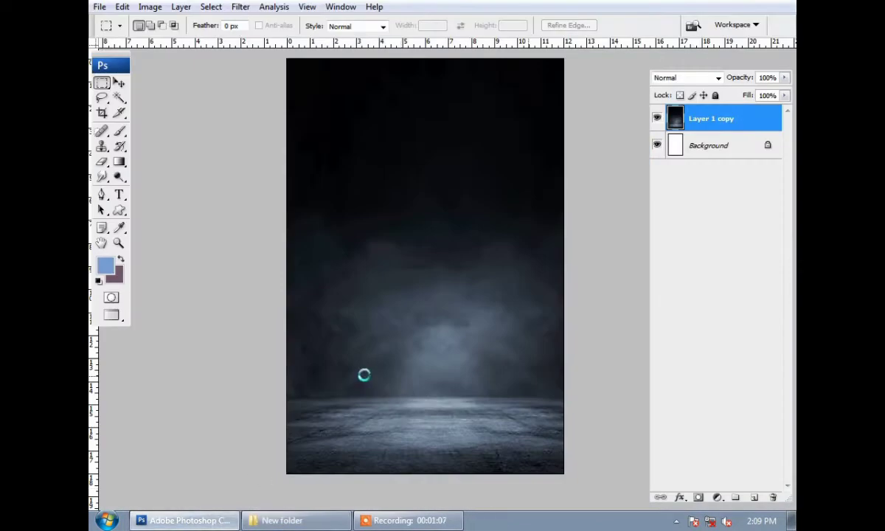
{"action": "left_click", "coordinate": [692, 87]}
{"action": "key", "text": "ctrl+Return"}
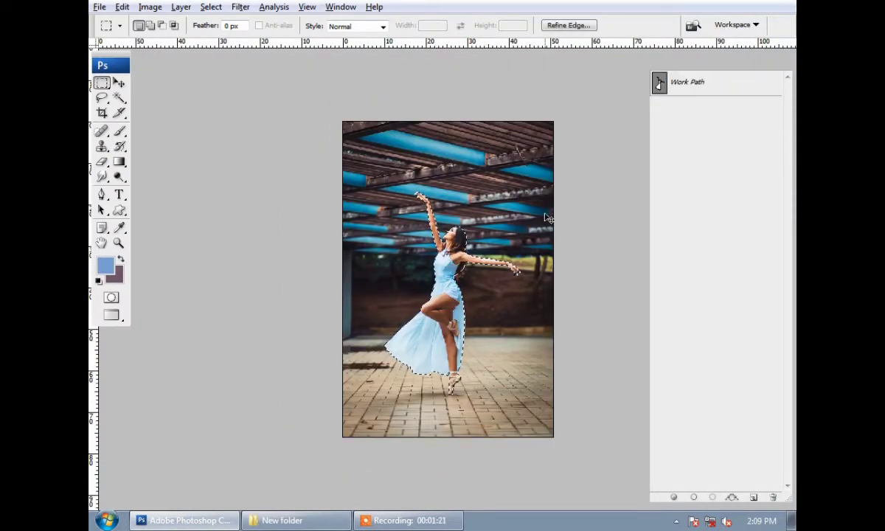
{"action": "key", "text": "ctrl+d"}
{"action": "key", "text": "l"}
{"action": "key", "text": "ctrl+plus"}
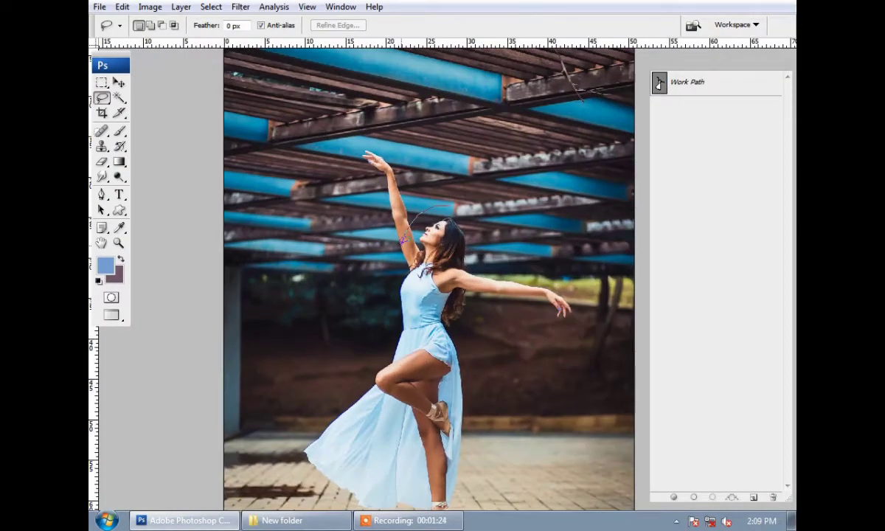
{"action": "left_click_drag", "start_coordinate": [501, 286], "coordinate": [453, 210]}
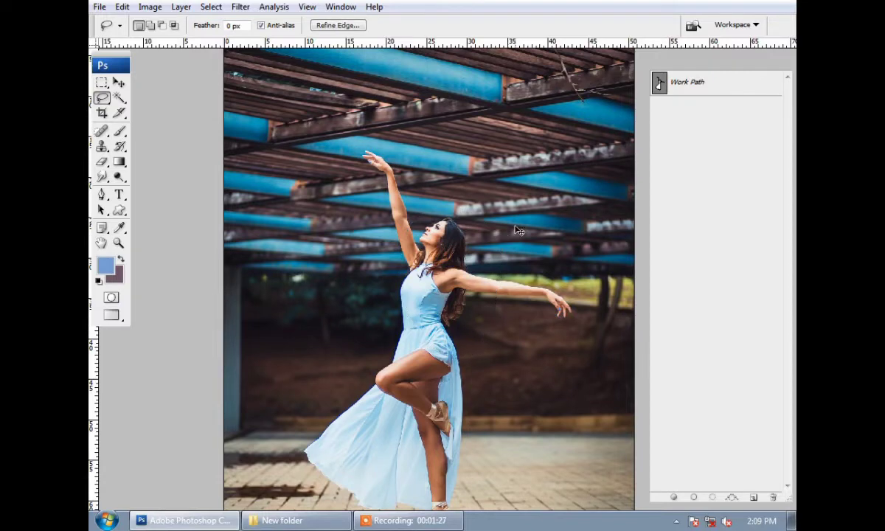
Step: Move both dancer layers into Untitled-1 and close the original photo without saving
{"action": "key", "text": "F7"}
{"action": "left_click", "coordinate": [711, 119], "text": "ctrl"}
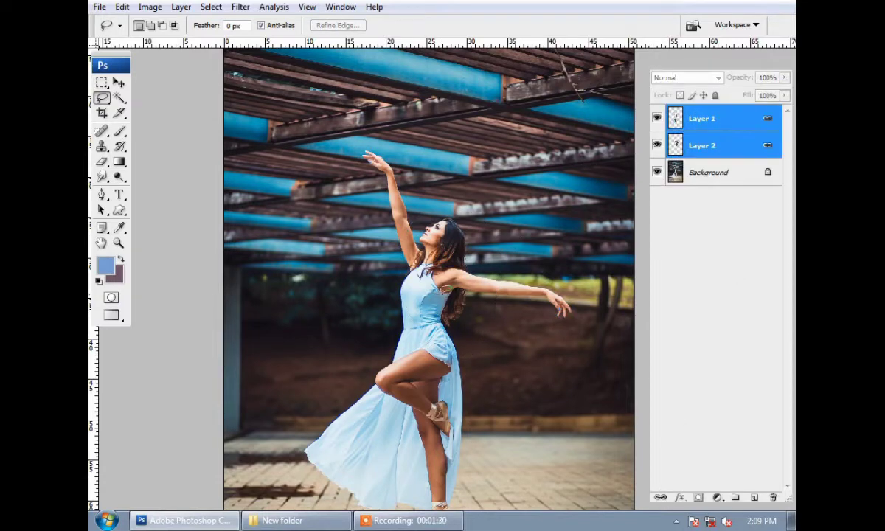
{"action": "key", "text": "f"}
{"action": "left_click", "coordinate": [444, 166]}
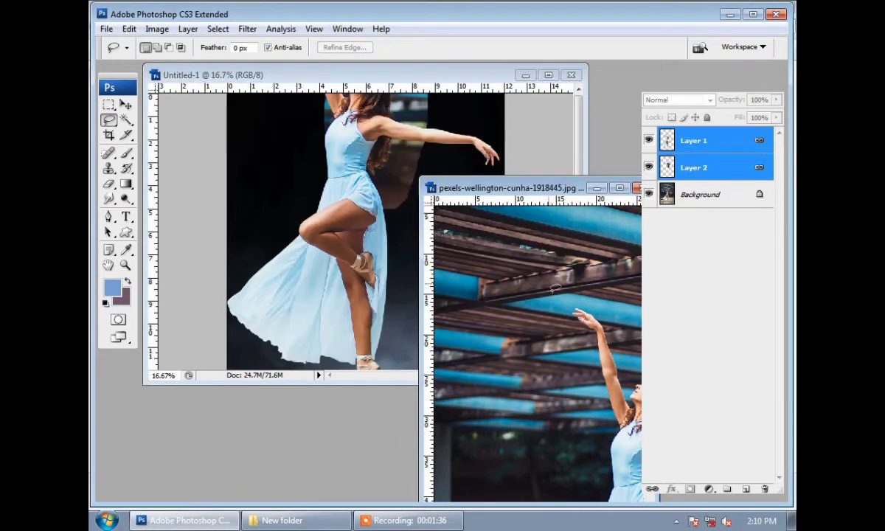
{"action": "left_click", "coordinate": [479, 121]}
{"action": "left_click", "coordinate": [446, 199]}
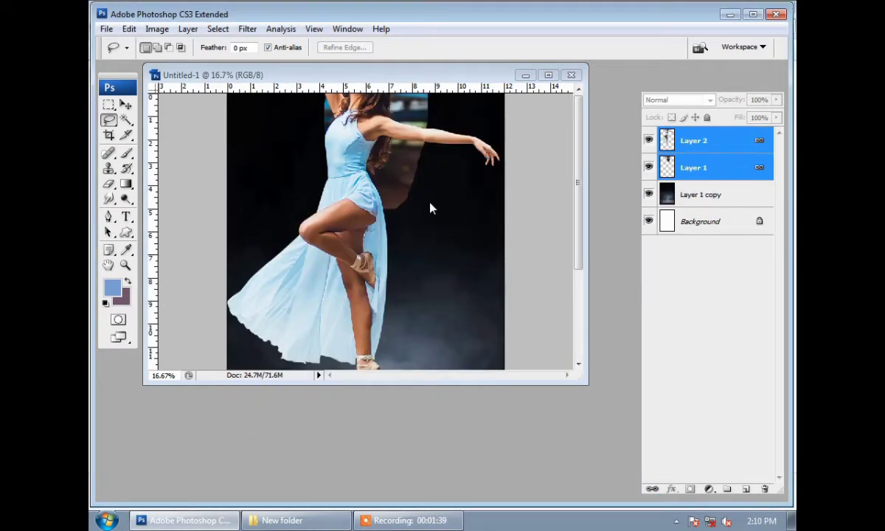
{"action": "key", "text": "f"}
Step: Scale the dancer to about 59% and centre her on the stage floor
{"action": "key", "text": "ctrl+t"}
{"action": "left_click_drag", "start_coordinate": [462, 196], "coordinate": [425, 314]}
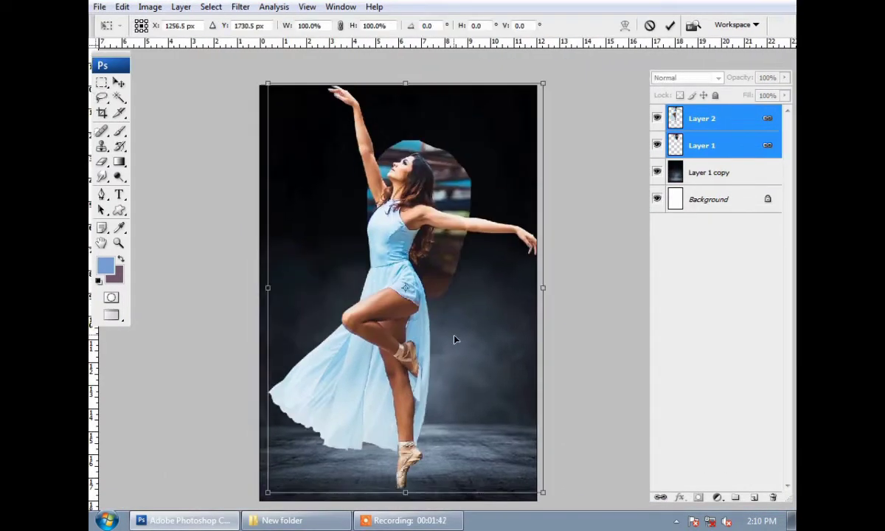
{"action": "key", "text": "ctrl+minus"}
{"action": "left_click_drag", "start_coordinate": [546, 95], "coordinate": [486, 253]}
{"action": "left_click_drag", "start_coordinate": [436, 287], "coordinate": [443, 282]}
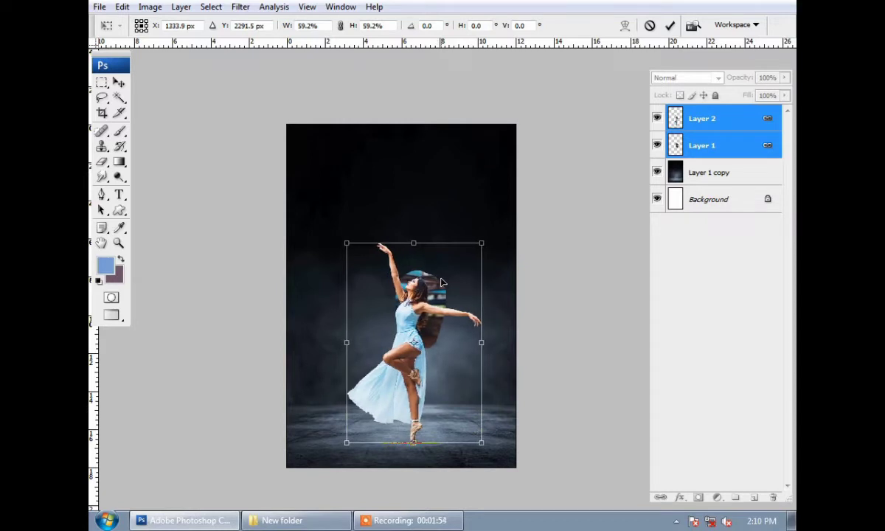
Step: Apply the dancer's transform and hide Layer 1, the leftover patch behind her head
{"action": "key", "text": "Return"}
{"action": "key", "text": "l"}
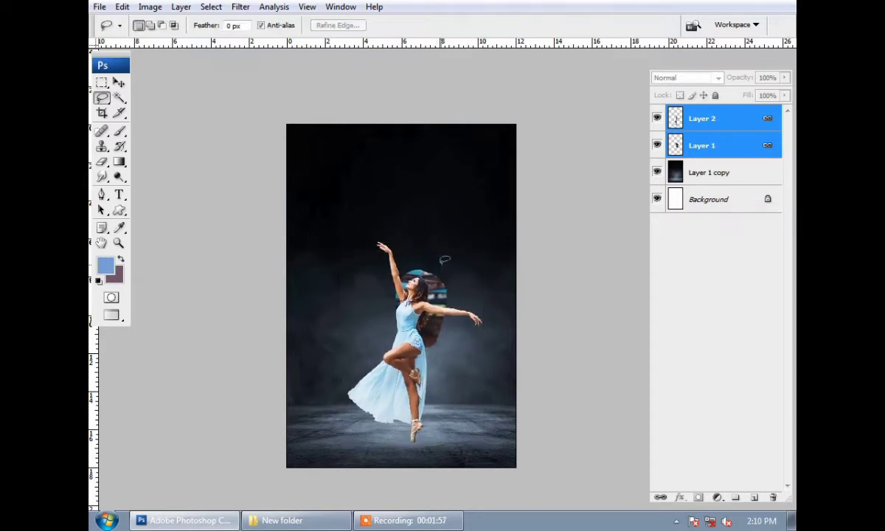
{"action": "key", "text": "v"}
{"action": "key", "text": "f"}
{"action": "key", "text": "ctrl+plus"}
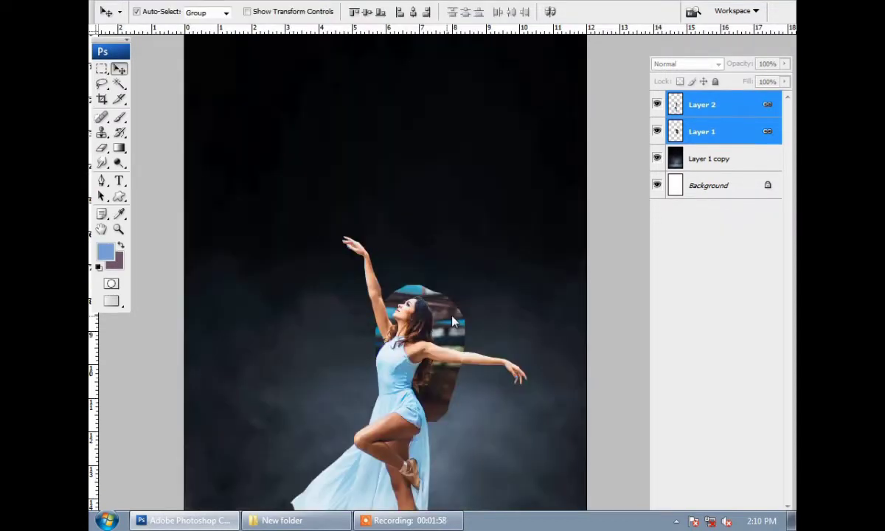
{"action": "left_click", "coordinate": [704, 131]}
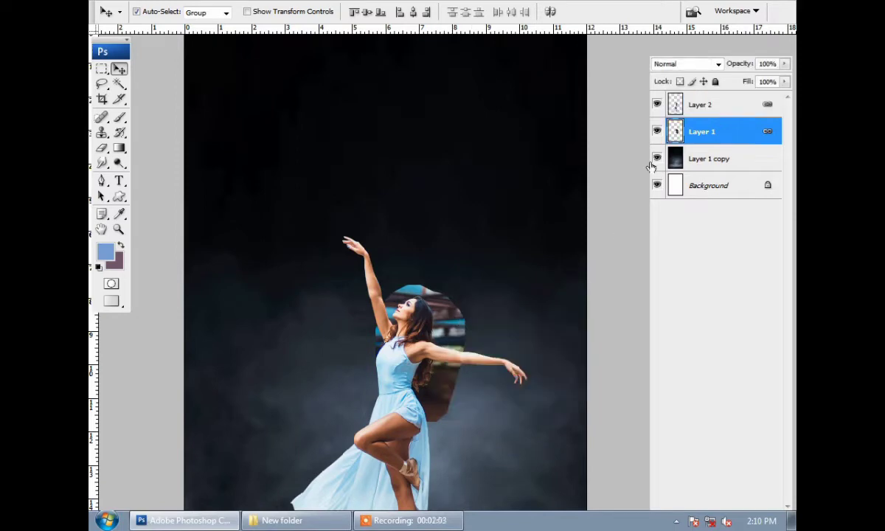
{"action": "left_click", "coordinate": [656, 131]}
Step: Clone clean skin over the dark shadow under the dancer's jaw with the Clone Stamp
{"action": "left_click_drag", "start_coordinate": [419, 333], "coordinate": [455, 265]}
{"action": "scroll", "coordinate": [455, 265], "scroll_direction": "up", "scroll_amount": 1}
{"action": "scroll", "coordinate": [422, 233], "scroll_direction": "down", "scroll_amount": 2}
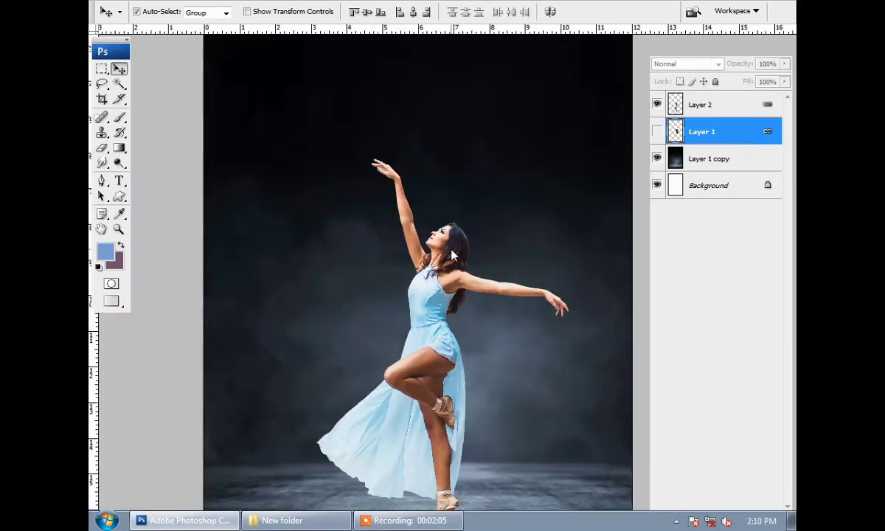
{"action": "scroll", "coordinate": [422, 233], "scroll_direction": "down", "scroll_amount": 1}
{"action": "scroll", "coordinate": [421, 348], "scroll_direction": "down", "scroll_amount": 2}
{"action": "scroll", "coordinate": [422, 346], "scroll_direction": "up", "scroll_amount": 1}
{"action": "scroll", "coordinate": [420, 347], "scroll_direction": "down", "scroll_amount": 1}
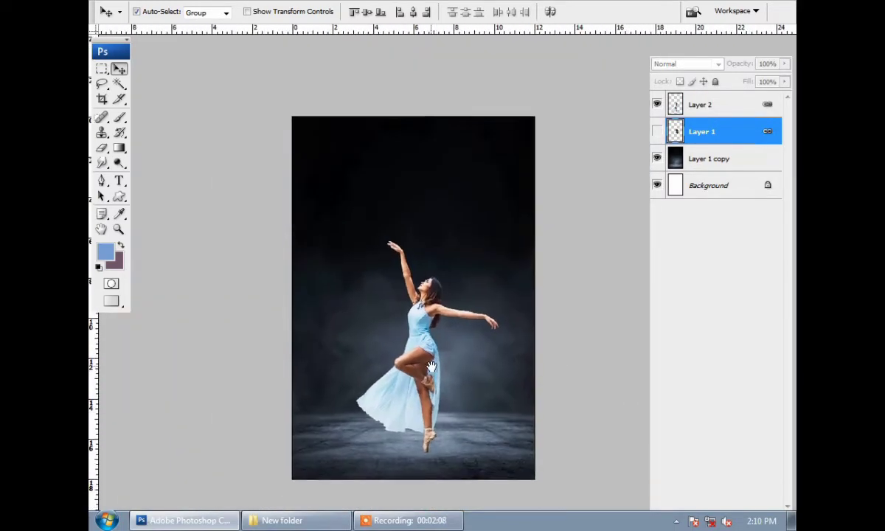
{"action": "scroll", "coordinate": [420, 361], "scroll_direction": "up", "scroll_amount": 2}
{"action": "scroll", "coordinate": [404, 297], "scroll_direction": "up", "scroll_amount": 2}
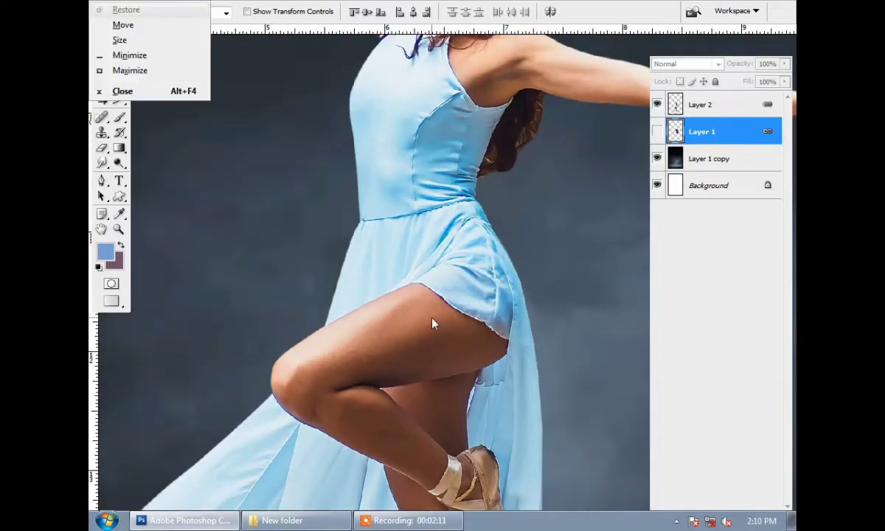
{"action": "scroll", "coordinate": [443, 236], "scroll_direction": "up", "scroll_amount": 1}
{"action": "scroll", "coordinate": [492, 245], "scroll_direction": "up", "scroll_amount": 1}
{"action": "key", "text": "s"}
{"action": "key", "text": "alt+bracketright"}
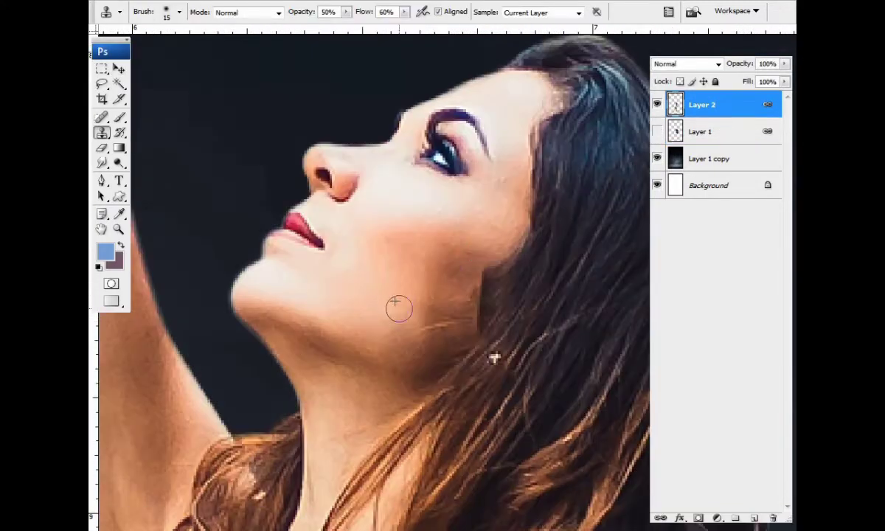
{"action": "scroll", "coordinate": [435, 284], "scroll_direction": "up", "scroll_amount": 2}
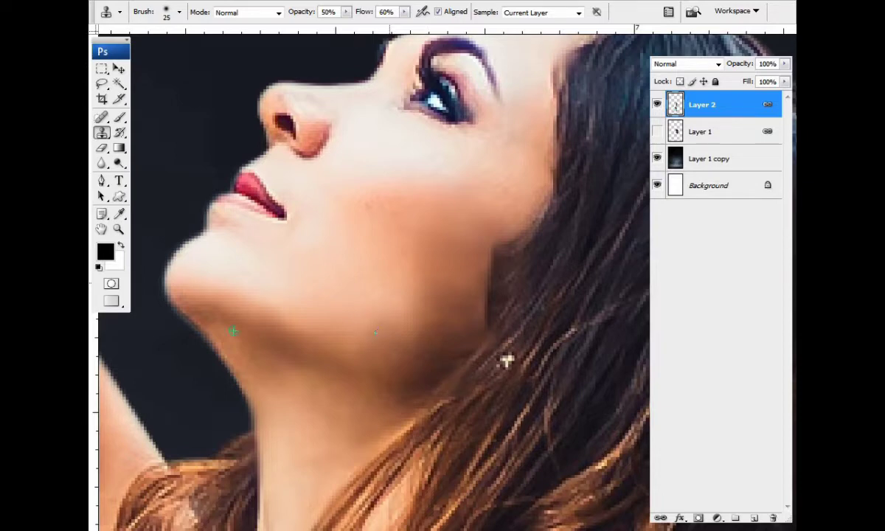
{"action": "left_click", "coordinate": [374, 320], "text": "alt"}
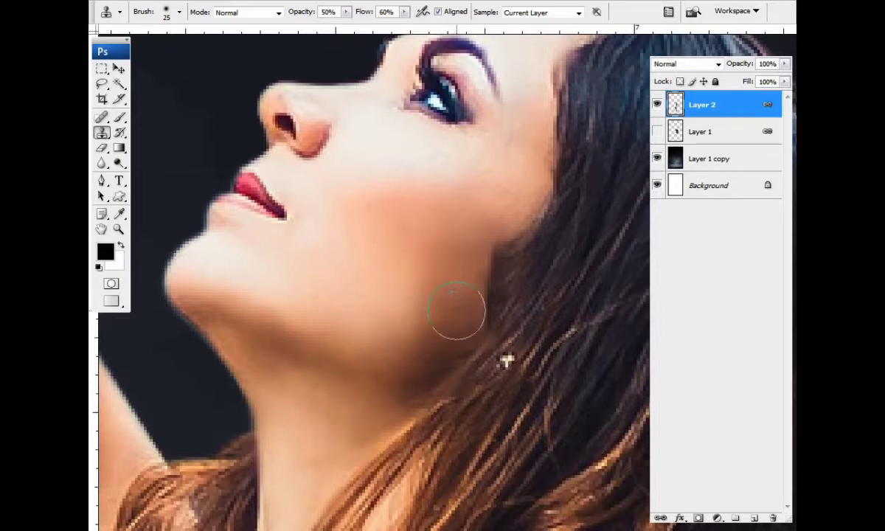
{"action": "left_click_drag", "start_coordinate": [444, 344], "coordinate": [439, 295]}
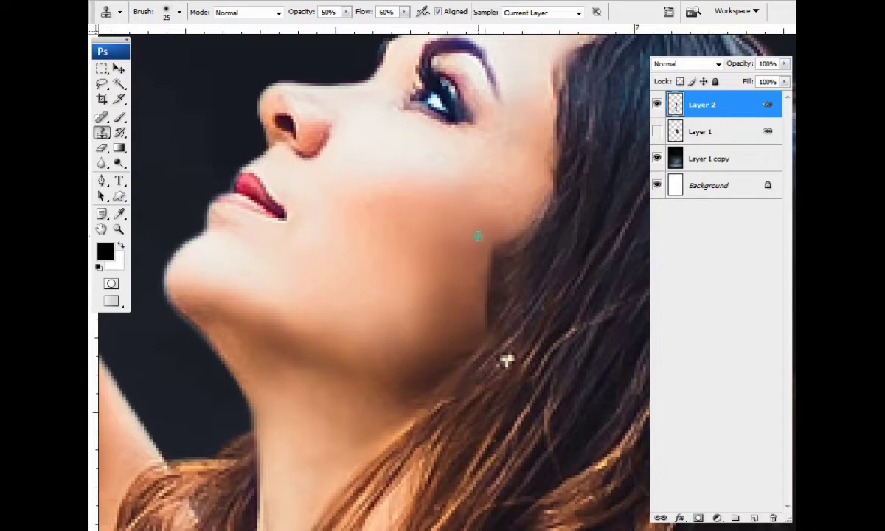
{"action": "left_click", "coordinate": [491, 196], "text": "alt"}
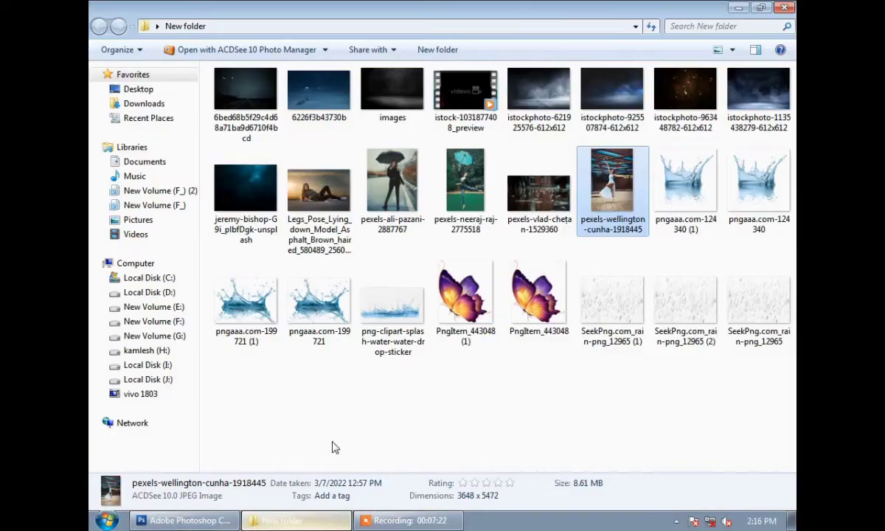
Step: Bring in the butterfly PngItem_443048, flip it horizontally, and shrink it above the dancer
{"action": "left_click", "coordinate": [520, 335]}
{"action": "left_click", "coordinate": [188, 520]}
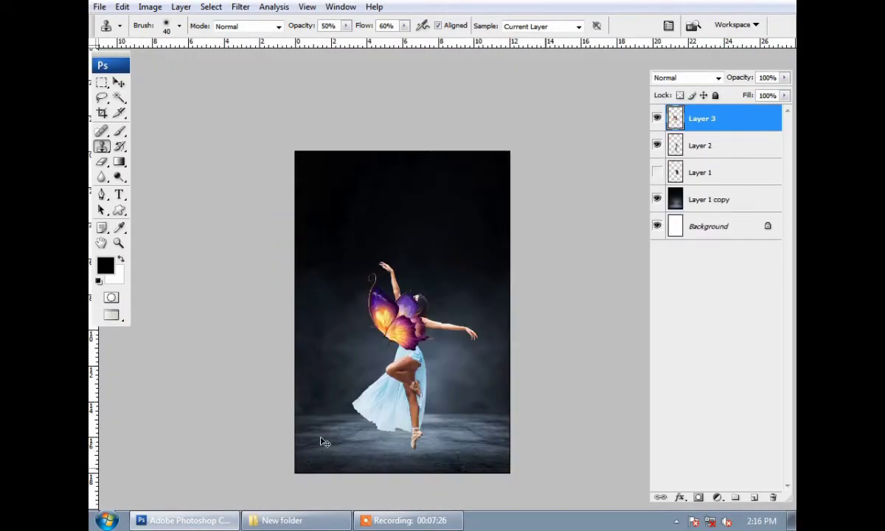
{"action": "key", "text": "ctrl+t"}
{"action": "right_click", "coordinate": [413, 298]}
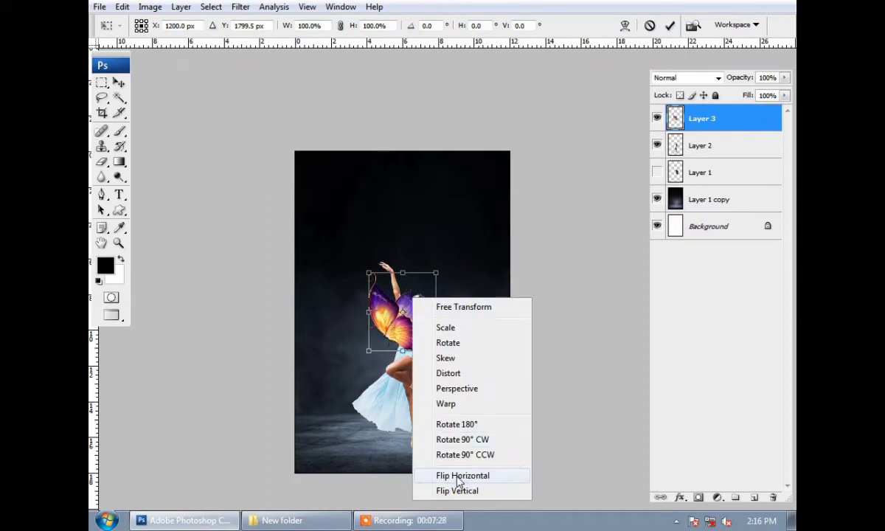
{"action": "left_click", "coordinate": [460, 475]}
{"action": "left_click_drag", "start_coordinate": [395, 302], "coordinate": [336, 205]}
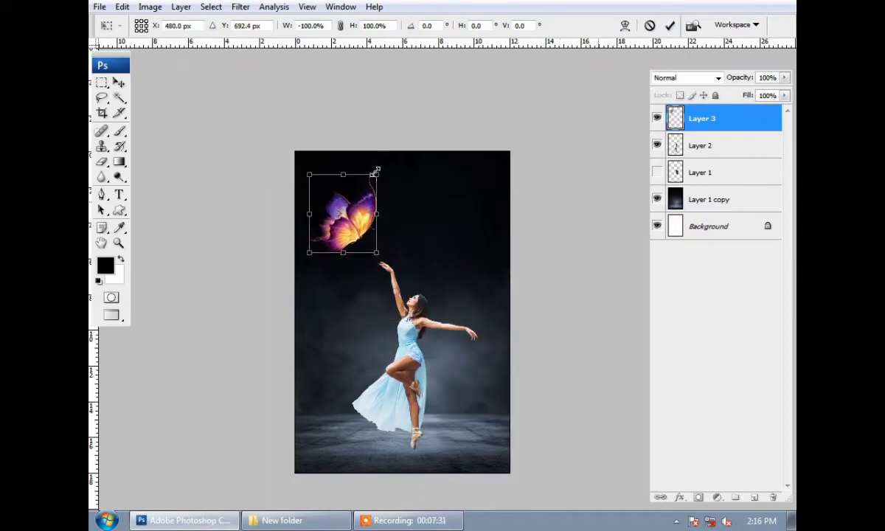
{"action": "left_click_drag", "start_coordinate": [375, 171], "coordinate": [339, 233]}
{"action": "key", "text": "Return"}
Step: Move the butterfly right, tilt it slightly, and shrink it further
{"action": "key", "text": "v"}
{"action": "scroll", "coordinate": [368, 268], "scroll_direction": "up", "scroll_amount": 1}
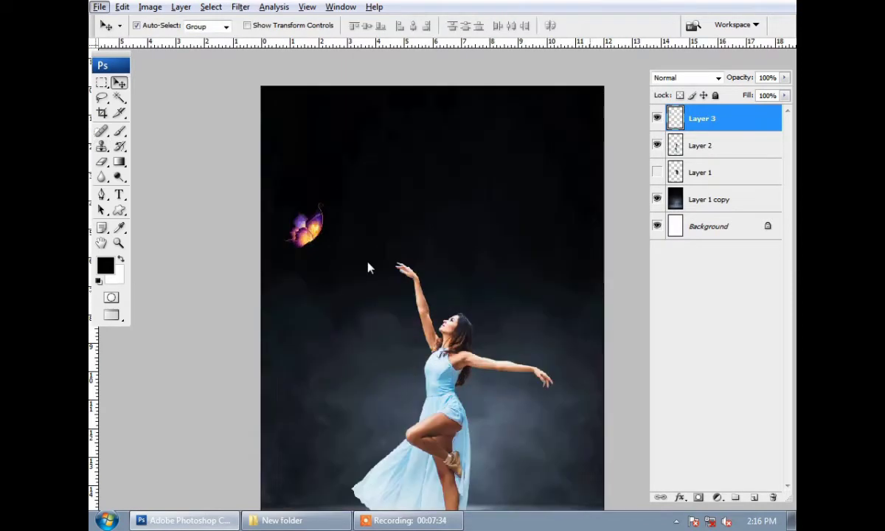
{"action": "left_click_drag", "start_coordinate": [284, 255], "coordinate": [325, 257]}
{"action": "key", "text": "ctrl+t"}
{"action": "left_click_drag", "start_coordinate": [356, 230], "coordinate": [334, 266]}
{"action": "key", "text": "Return"}
{"action": "key", "text": "ctrl+t"}
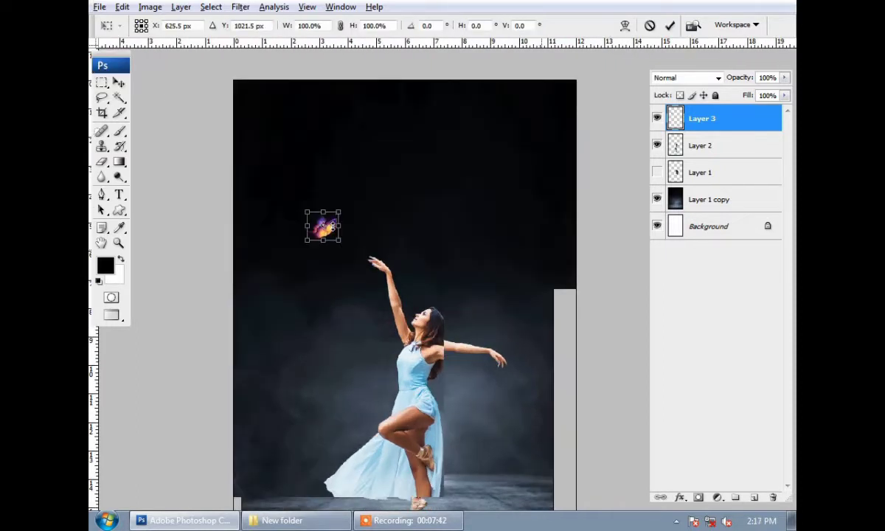
{"action": "left_click_drag", "start_coordinate": [340, 203], "coordinate": [326, 224]}
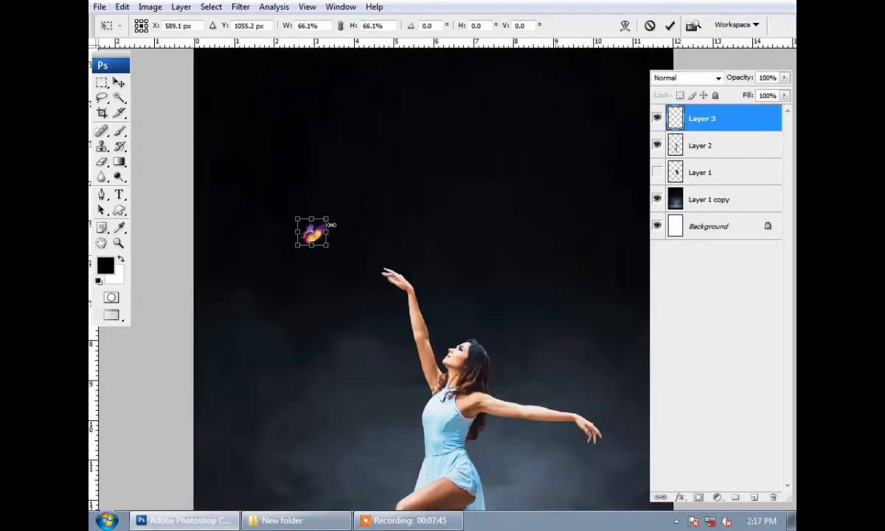
{"action": "key", "text": "Return"}
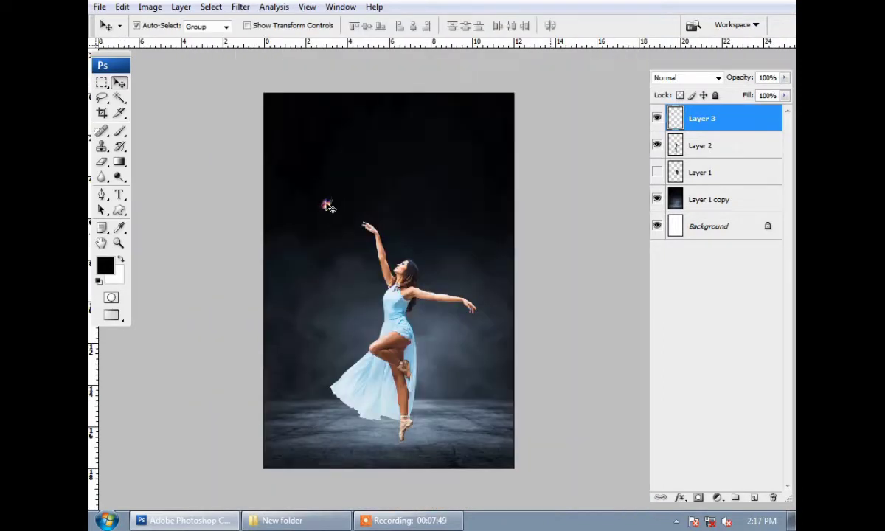
Step: Fine-tune the butterfly's size above the raised hand, then drag the fog photo in
{"action": "key", "text": "ctrl+t"}
{"action": "left_click_drag", "start_coordinate": [341, 193], "coordinate": [345, 189]}
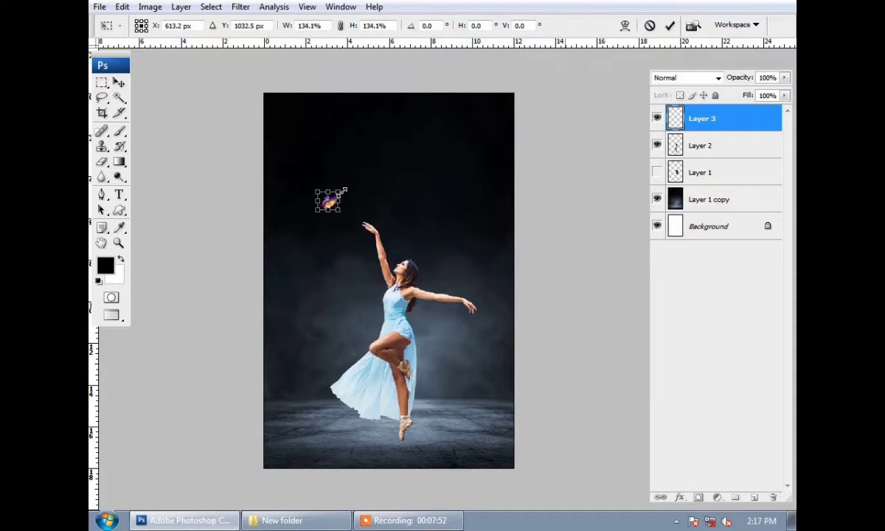
{"action": "key", "text": "Return"}
{"action": "key", "text": "ctrl+plus"}
{"action": "key", "text": "ctrl+t"}
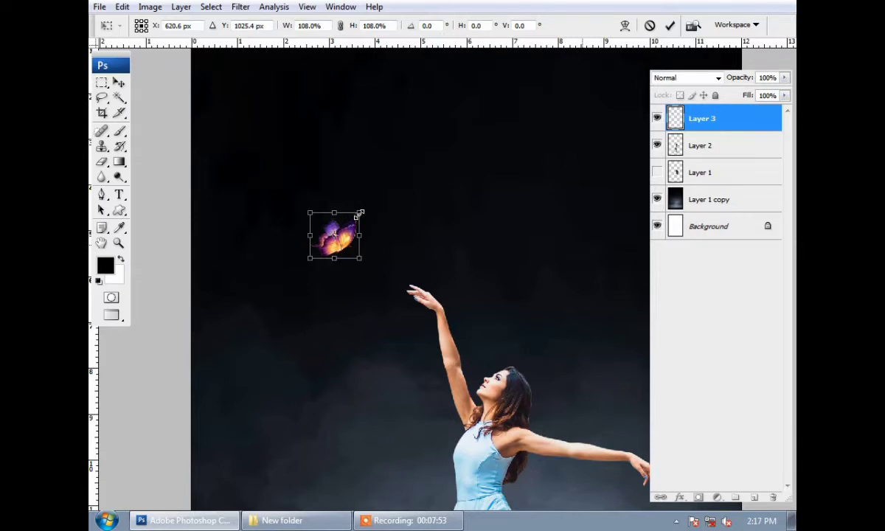
{"action": "key", "text": "Return"}
{"action": "scroll", "coordinate": [404, 218], "scroll_direction": "down", "scroll_amount": 3}
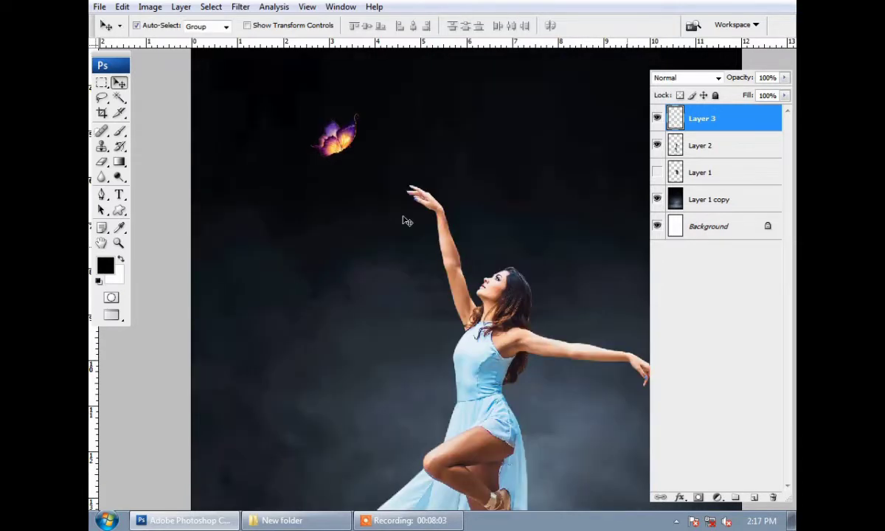
{"action": "key", "text": "ctrl+minus"}
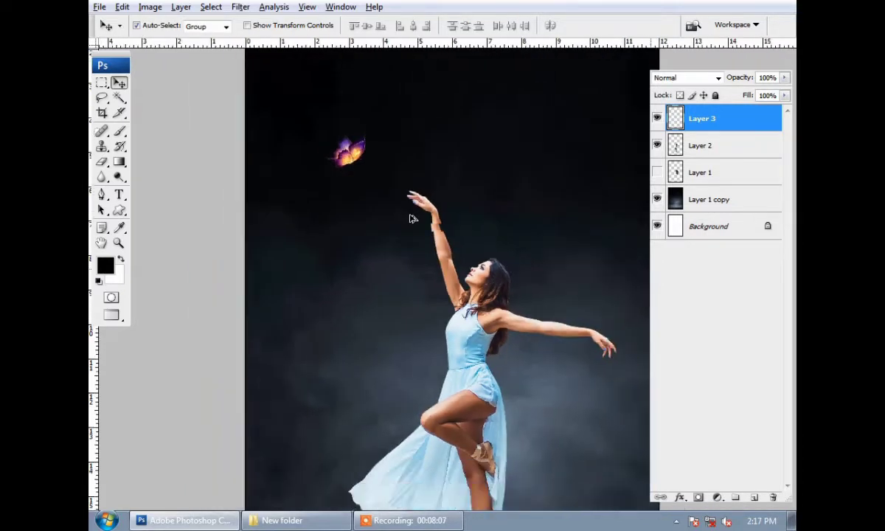
{"action": "left_click", "coordinate": [339, 520]}
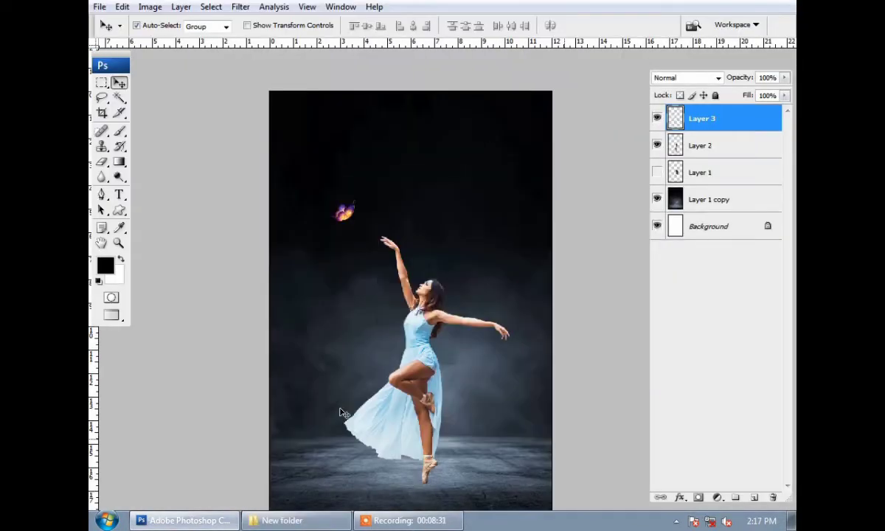
{"action": "mouse_move", "coordinate": [222, 511]}
{"action": "left_mouse_down"}
{"action": "mouse_move", "coordinate": [430, 337]}
{"action": "mouse_move", "coordinate": [702, 493]}
{"action": "left_mouse_up"}
Step: Enlarge fog Layer 4 over the canvas, set Difference, move it below the dancer, and erase near the floor
{"action": "left_click_drag", "start_coordinate": [475, 309], "coordinate": [385, 317]}
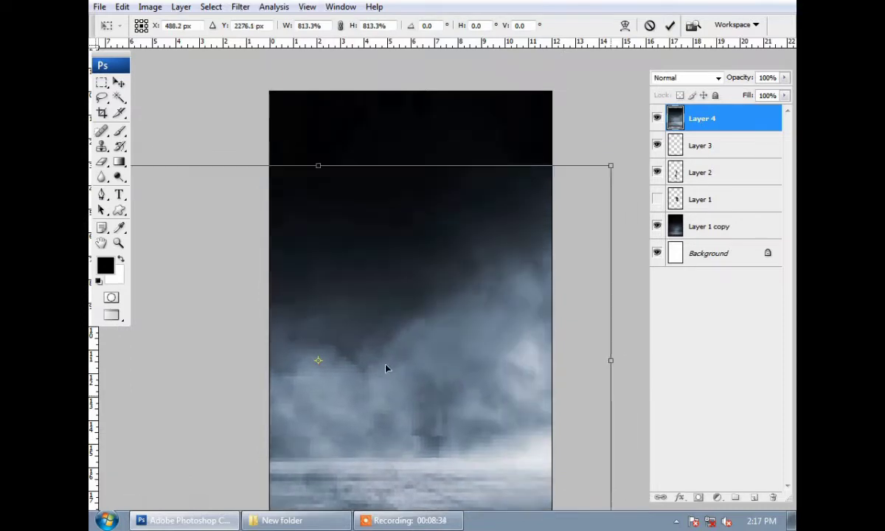
{"action": "key", "text": "Return"}
{"action": "left_click", "coordinate": [717, 77]}
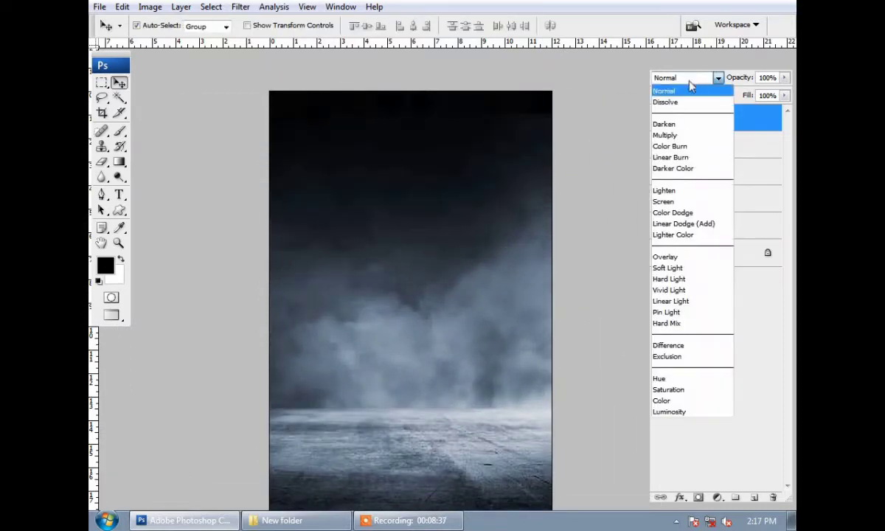
{"action": "left_click", "coordinate": [668, 344]}
{"action": "left_click_drag", "start_coordinate": [702, 118], "coordinate": [702, 210]}
{"action": "key", "text": "e"}
{"action": "left_click_drag", "start_coordinate": [402, 439], "coordinate": [218, 444]}
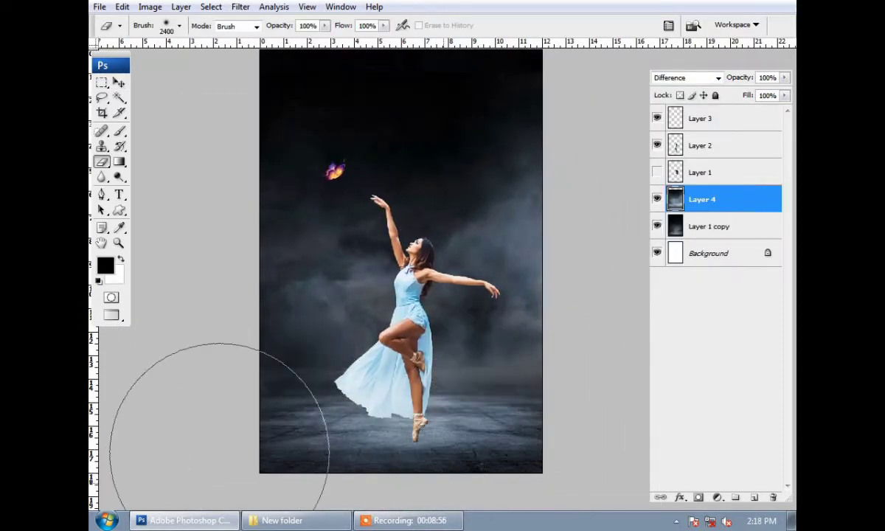
{"action": "mouse_move", "coordinate": [568, 414]}
{"action": "left_mouse_down"}
{"action": "mouse_move", "coordinate": [578, 446]}
{"action": "mouse_move", "coordinate": [563, 401]}
{"action": "left_mouse_up"}
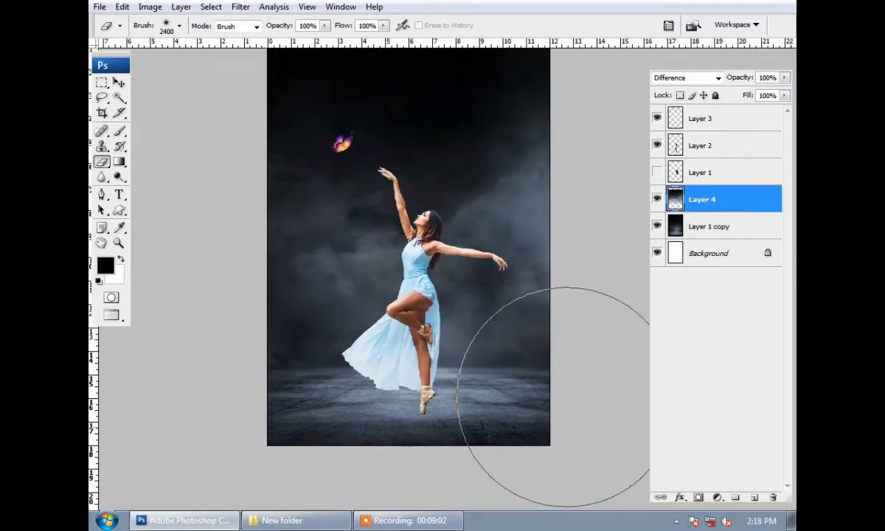
Step: Bring the smoke photo in as Layer 5, enlarged to cover the canvas
{"action": "key", "text": "alt+Tab"}
{"action": "mouse_move", "coordinate": [758, 92]}
{"action": "left_mouse_down"}
{"action": "mouse_move", "coordinate": [184, 520]}
{"action": "mouse_move", "coordinate": [356, 244]}
{"action": "mouse_move", "coordinate": [373, 236]}
{"action": "left_mouse_up"}
{"action": "key", "text": "ctrl+t"}
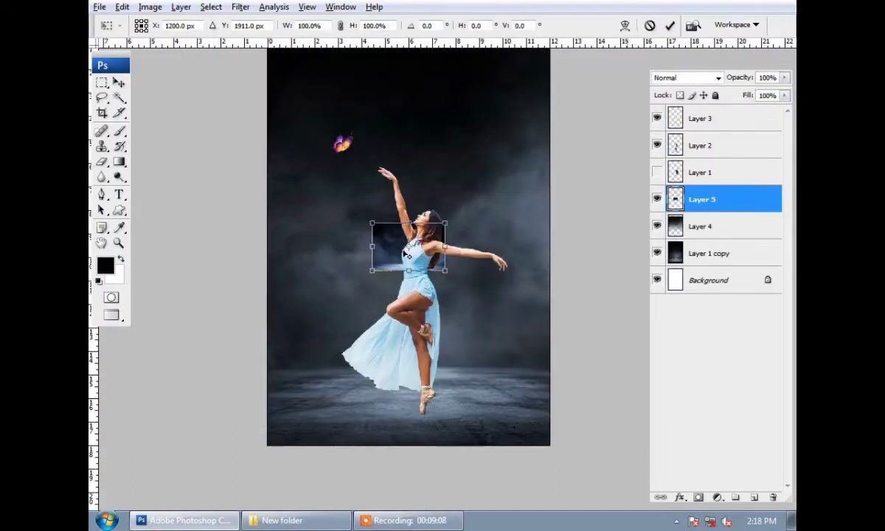
{"action": "mouse_move", "coordinate": [445, 221]}
{"action": "left_mouse_down"}
{"action": "mouse_move", "coordinate": [605, 257]}
{"action": "mouse_move", "coordinate": [442, 315]}
{"action": "mouse_move", "coordinate": [439, 214]}
{"action": "left_mouse_up"}
{"action": "key", "text": "Return"}
Step: Set the smoke layer to Screen on top and erase it from the top and around the dancer
{"action": "key", "text": "e"}
{"action": "left_click", "coordinate": [690, 77]}
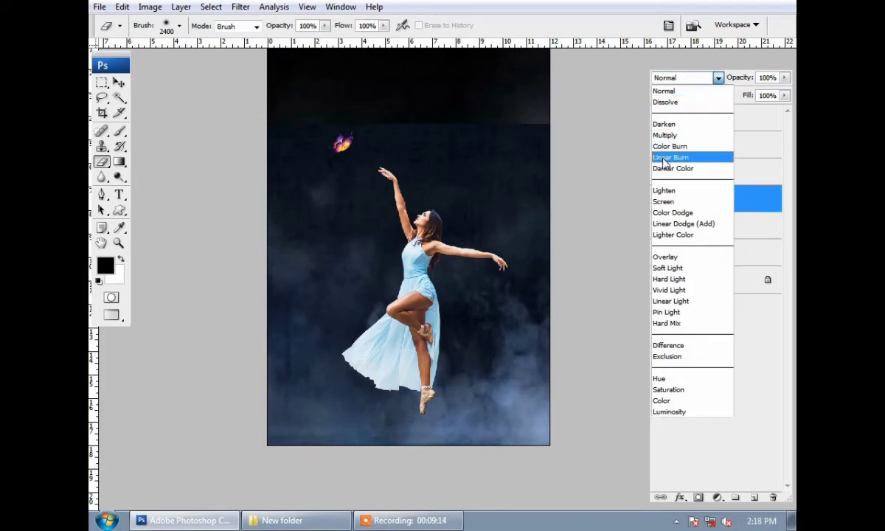
{"action": "left_click", "coordinate": [681, 201]}
{"action": "key", "text": "ctrl+shift+bracketright"}
{"action": "left_click_drag", "start_coordinate": [450, 113], "coordinate": [355, 178]}
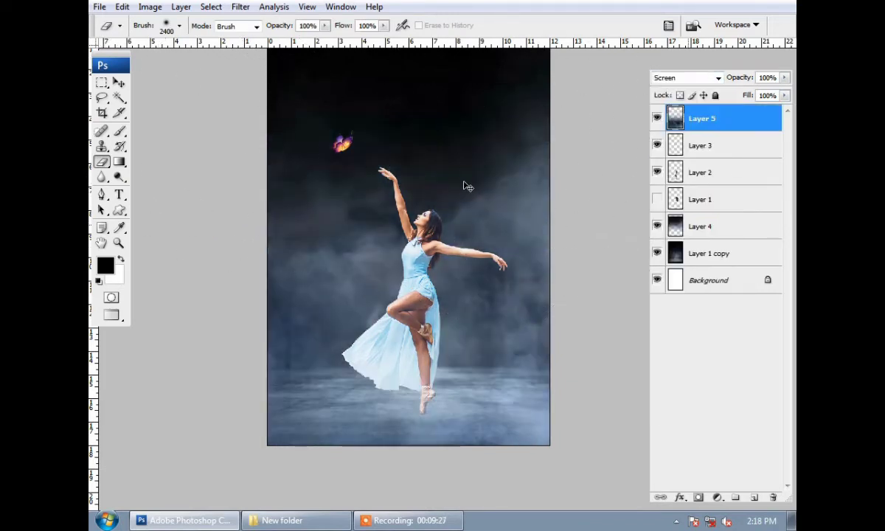
{"action": "left_click_drag", "start_coordinate": [536, 292], "coordinate": [335, 324]}
{"action": "key", "text": "v"}
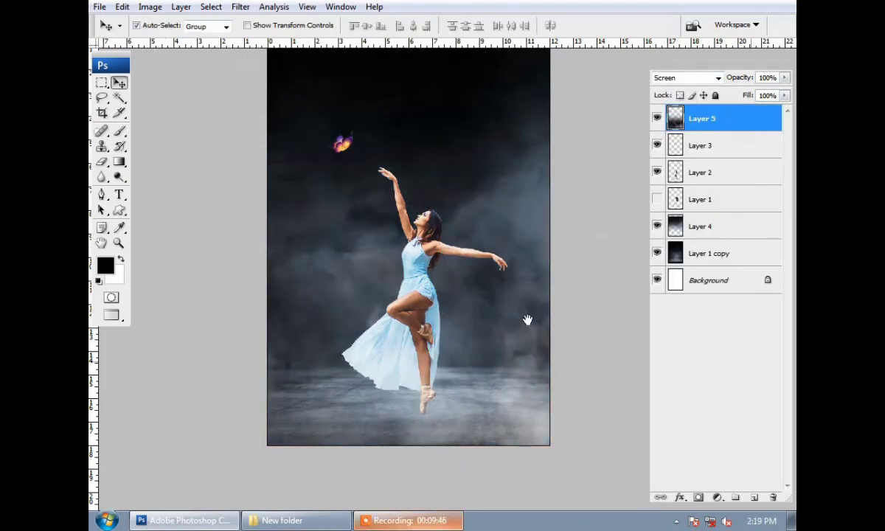
{"action": "key", "text": "ctrl+0"}
{"action": "key", "text": "ctrl+minus"}
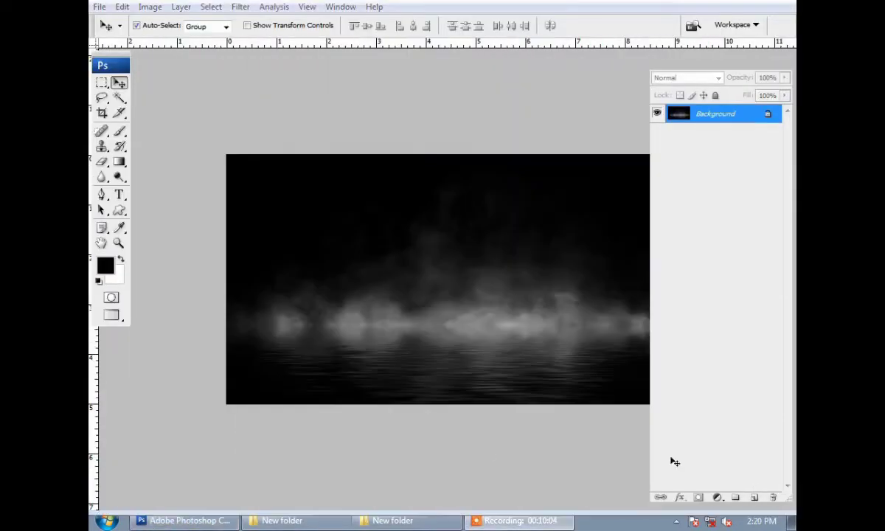
Step: Paste the fog reflection image as Layer 6, stretched across the lower image
{"action": "key", "text": "ctrl+a"}
{"action": "key", "text": "ctrl+c"}
{"action": "key", "text": "ctrl+Tab"}
{"action": "key", "text": "ctrl+v"}
{"action": "key", "text": "ctrl+t"}
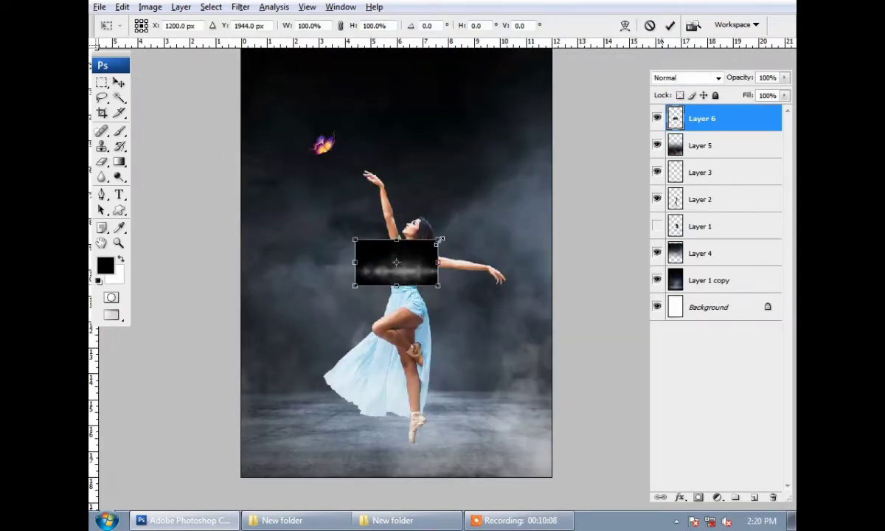
{"action": "left_click_drag", "start_coordinate": [439, 240], "coordinate": [490, 346]}
{"action": "key", "text": "Return"}
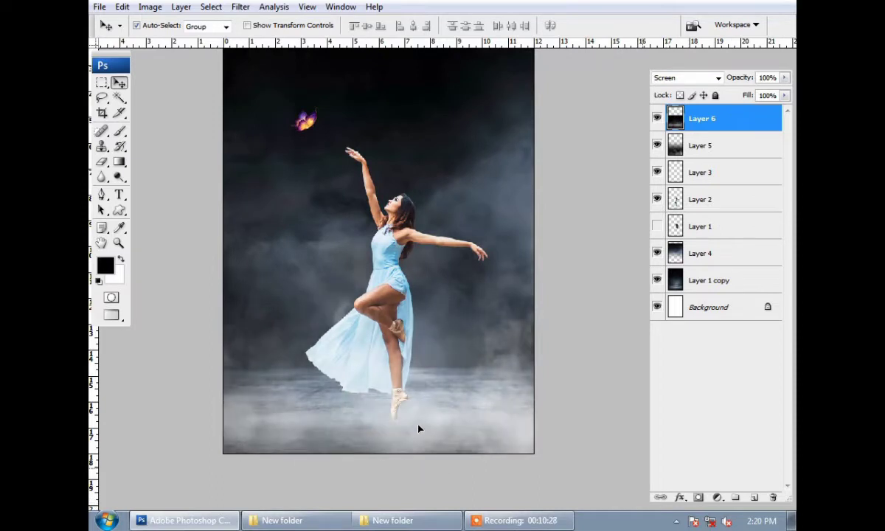
Step: Alt-drag a duplicate of the floor fog and position it around the dancer's feet
{"action": "mouse_move", "coordinate": [425, 414]}
{"action": "left_mouse_down", "text": "alt"}
{"action": "mouse_move", "coordinate": [429, 405]}
{"action": "mouse_move", "coordinate": [399, 408]}
{"action": "left_mouse_up", "text": "alt"}
{"action": "left_click_drag", "start_coordinate": [501, 356], "coordinate": [492, 376]}
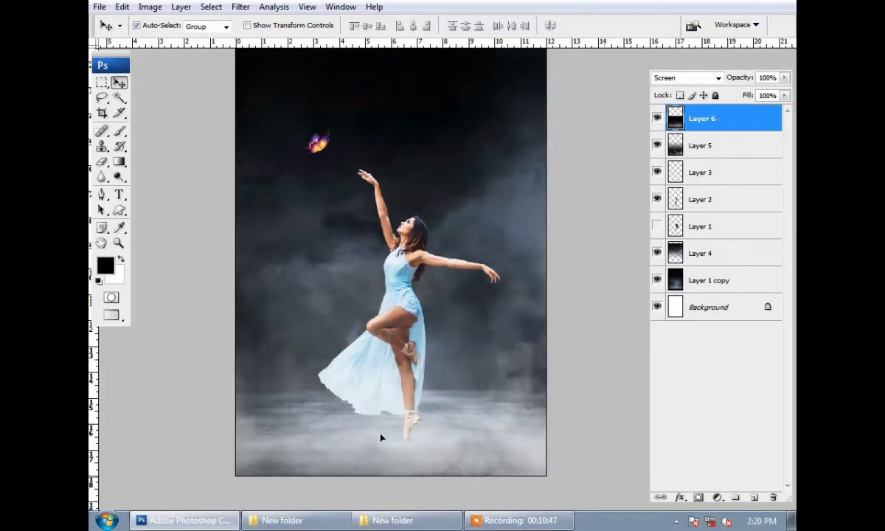
{"action": "mouse_move", "coordinate": [543, 377]}
{"action": "left_mouse_down"}
{"action": "mouse_move", "coordinate": [483, 393]}
{"action": "mouse_move", "coordinate": [469, 358]}
{"action": "mouse_move", "coordinate": [482, 402]}
{"action": "left_mouse_up"}
{"action": "scroll", "coordinate": [483, 402], "scroll_direction": "up", "scroll_amount": 2}
{"action": "scroll", "coordinate": [560, 369], "scroll_direction": "down", "scroll_amount": 1}
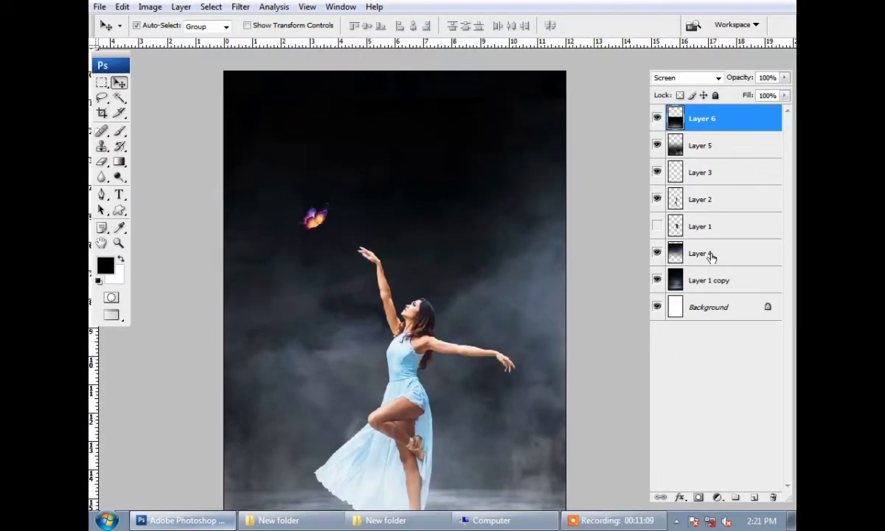
Step: Add a new layer above Layer 4 and paint a saturated blue glow behind the dancer
{"action": "left_click", "coordinate": [708, 288]}
{"action": "left_click", "coordinate": [695, 255]}
{"action": "left_click", "coordinate": [753, 498]}
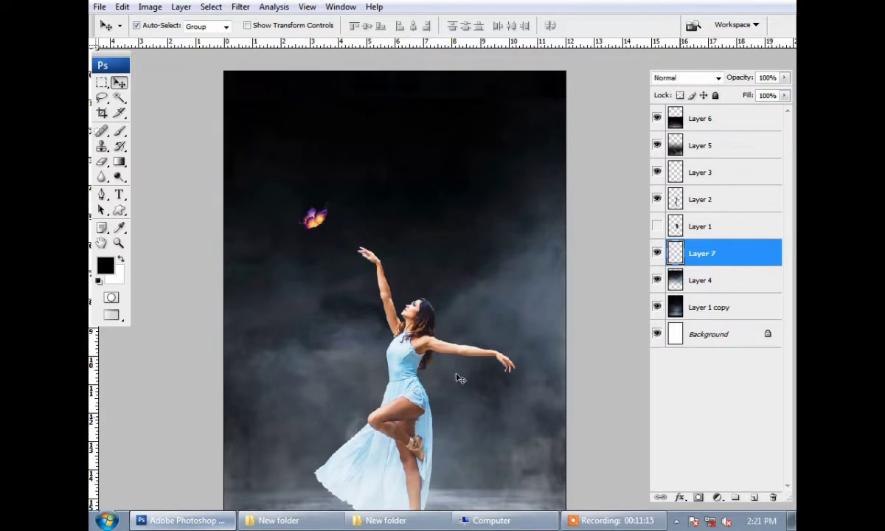
{"action": "key", "text": "b"}
{"action": "left_click", "coordinate": [113, 276]}
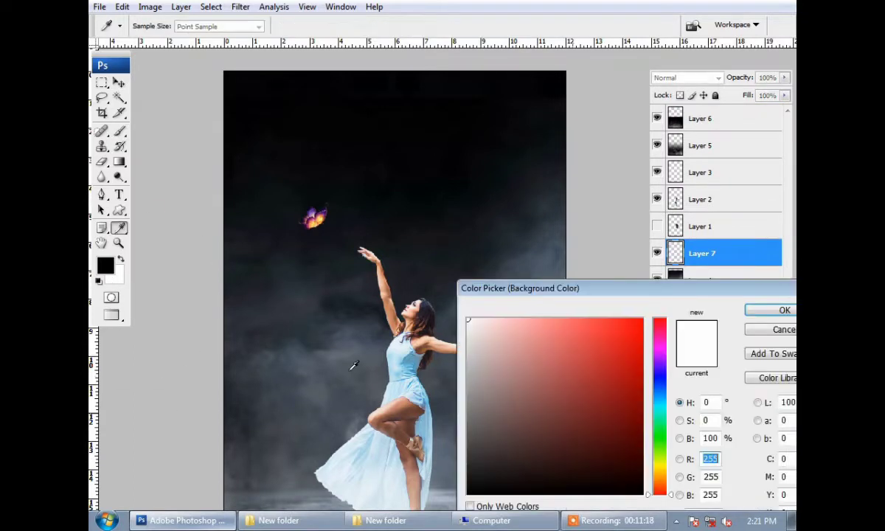
{"action": "left_click", "coordinate": [331, 343]}
{"action": "left_click", "coordinate": [382, 337]}
{"action": "left_click_drag", "start_coordinate": [539, 376], "coordinate": [580, 366]}
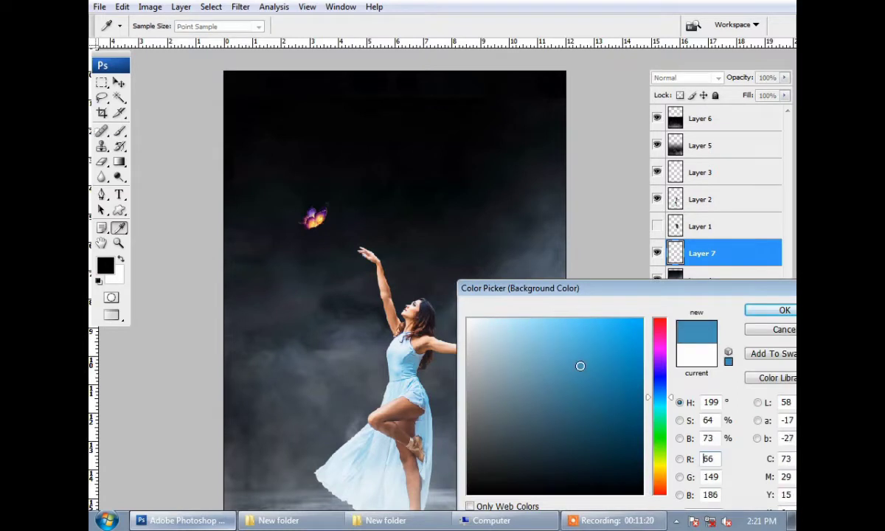
{"action": "left_click", "coordinate": [762, 312]}
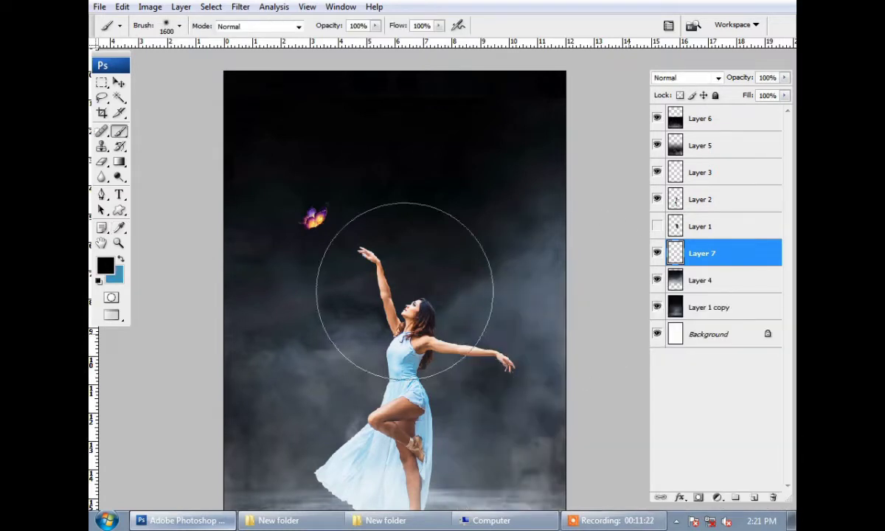
{"action": "left_click", "coordinate": [121, 260]}
{"action": "left_click", "coordinate": [381, 233]}
Step: Scale the blue fog layer to about 184% x 257% so it covers the stage
{"action": "key", "text": "ctrl+t"}
{"action": "key", "text": "ctrl+minus"}
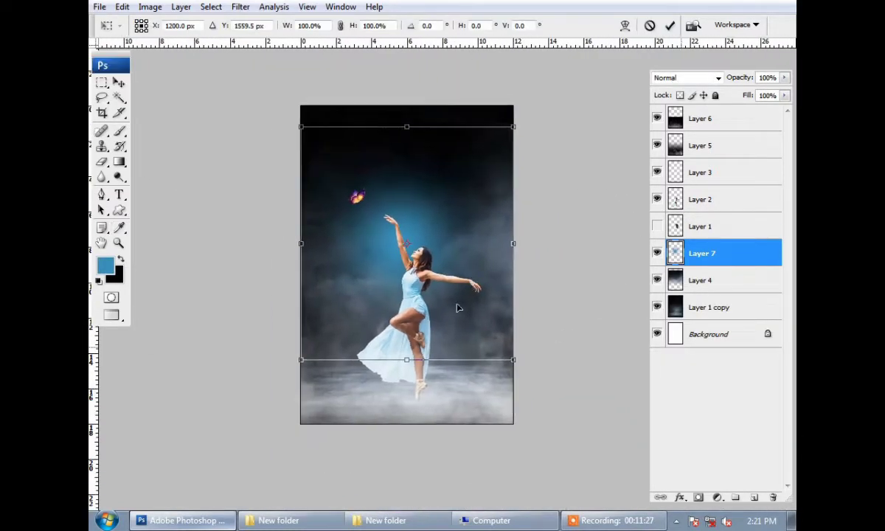
{"action": "left_click_drag", "start_coordinate": [406, 360], "coordinate": [406, 425]}
{"action": "left_click_drag", "start_coordinate": [513, 389], "coordinate": [561, 455]}
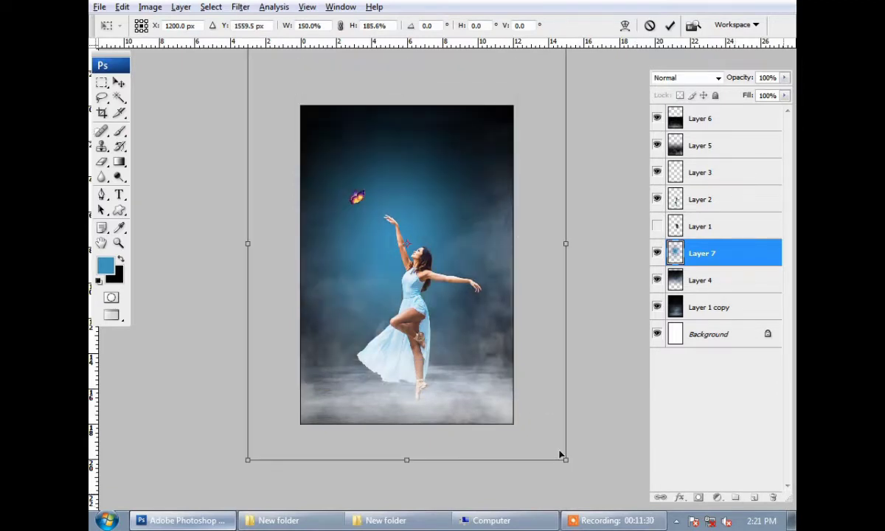
{"action": "left_click_drag", "start_coordinate": [459, 353], "coordinate": [474, 389]}
{"action": "scroll", "coordinate": [474, 389], "scroll_direction": "up", "scroll_amount": 3}
{"action": "scroll", "coordinate": [494, 389], "scroll_direction": "up", "scroll_amount": 2}
{"action": "left_click_drag", "start_coordinate": [426, 233], "coordinate": [440, 180]}
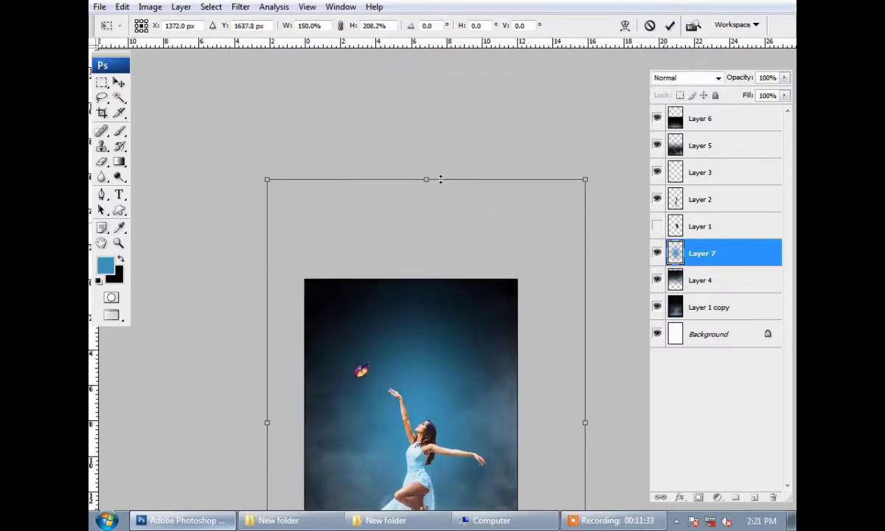
{"action": "left_click_drag", "start_coordinate": [458, 307], "coordinate": [464, 327]}
{"action": "left_click_drag", "start_coordinate": [593, 198], "coordinate": [624, 142]}
{"action": "scroll", "coordinate": [443, 309], "scroll_direction": "down", "scroll_amount": 4}
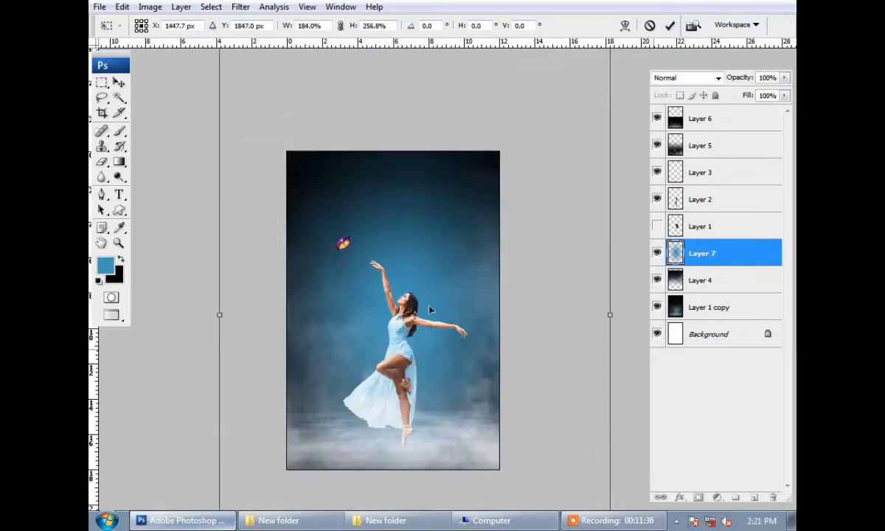
{"action": "key", "text": "Return"}
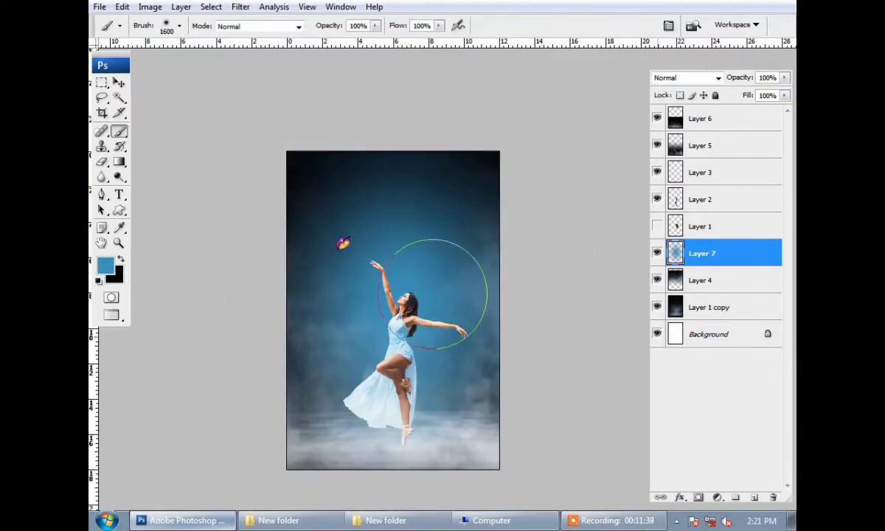
Step: Move Layer 7 below Layer 4 and hide Layer 4 to compare the fog
{"action": "key", "text": "v"}
{"action": "mouse_move", "coordinate": [738, 267]}
{"action": "left_mouse_down"}
{"action": "mouse_move", "coordinate": [737, 289]}
{"action": "mouse_move", "coordinate": [726, 247]}
{"action": "left_mouse_up"}
{"action": "left_click", "coordinate": [657, 253]}
Step: Show Layer 4 again and set the fog layer's blend mode to Linear Dodge (Add)
{"action": "left_click", "coordinate": [657, 253]}
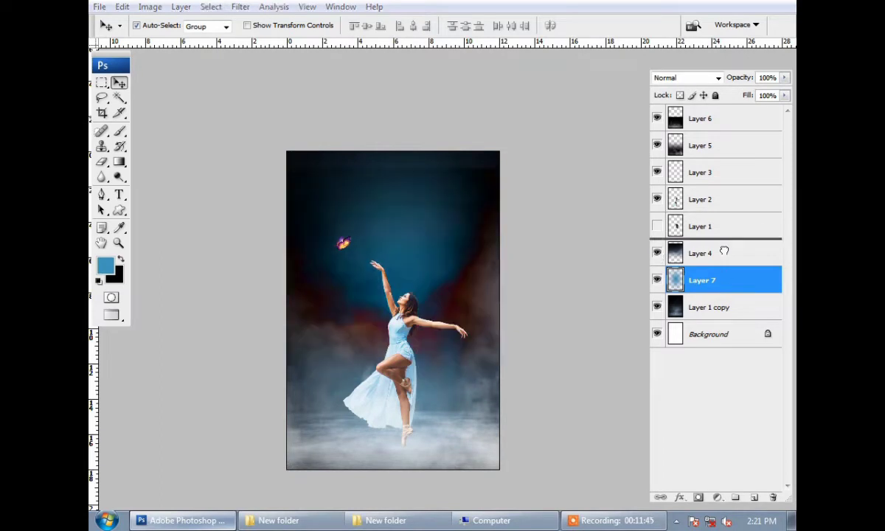
{"action": "left_click", "coordinate": [680, 77]}
{"action": "key", "text": "Down"}
{"action": "key", "text": "Down"}
{"action": "key", "text": "Down"}
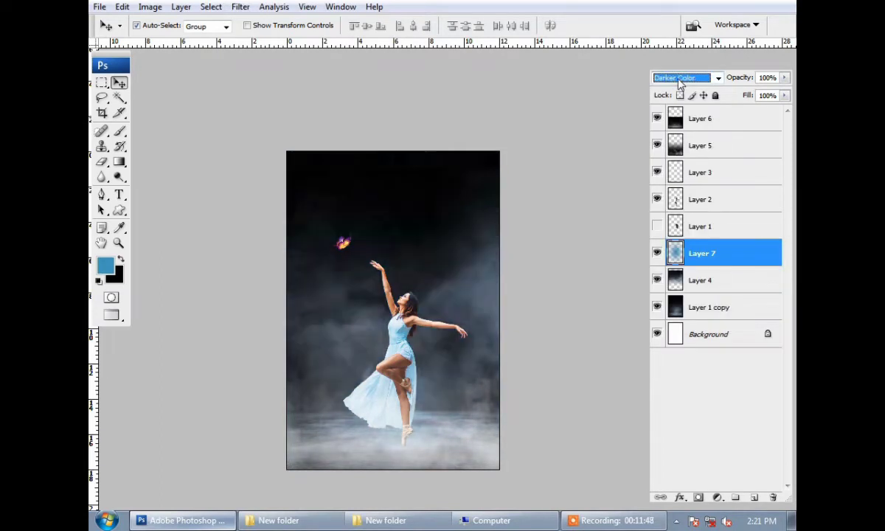
{"action": "key", "text": "Down"}
{"action": "key", "text": "Down"}
{"action": "key", "text": "Down"}
{"action": "key", "text": "Up"}
{"action": "key", "text": "Down"}
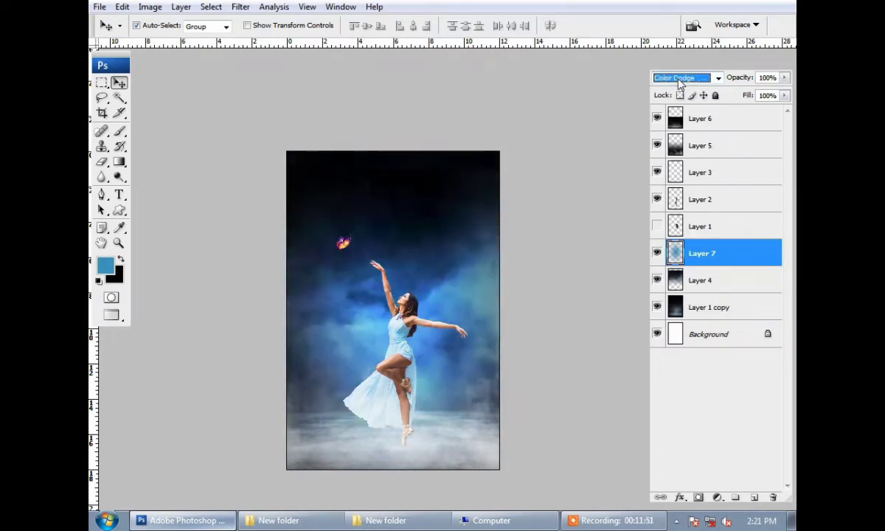
{"action": "key", "text": "Down"}
{"action": "key", "text": "Down"}
{"action": "key", "text": "Up"}
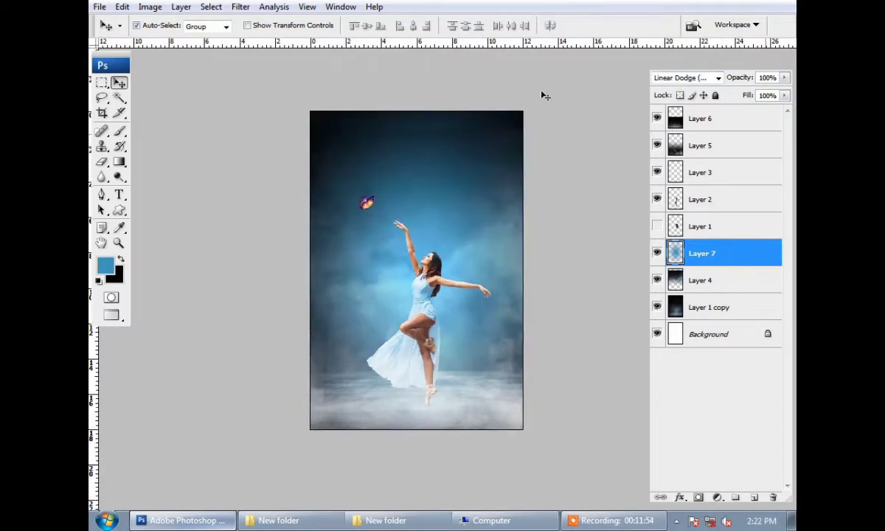
Step: Zoom and pan to recentre the dancer, then switch to the litr light-images folder
{"action": "key", "text": "ctrl+plus"}
{"action": "key", "text": "ctrl+plus"}
{"action": "scroll", "coordinate": [465, 230], "scroll_direction": "up", "scroll_amount": 1}
{"action": "key", "text": "ctrl+minus"}
{"action": "mouse_move", "coordinate": [481, 157]}
{"action": "left_mouse_down"}
{"action": "mouse_move", "coordinate": [487, 166]}
{"action": "mouse_move", "coordinate": [477, 209]}
{"action": "left_mouse_up"}
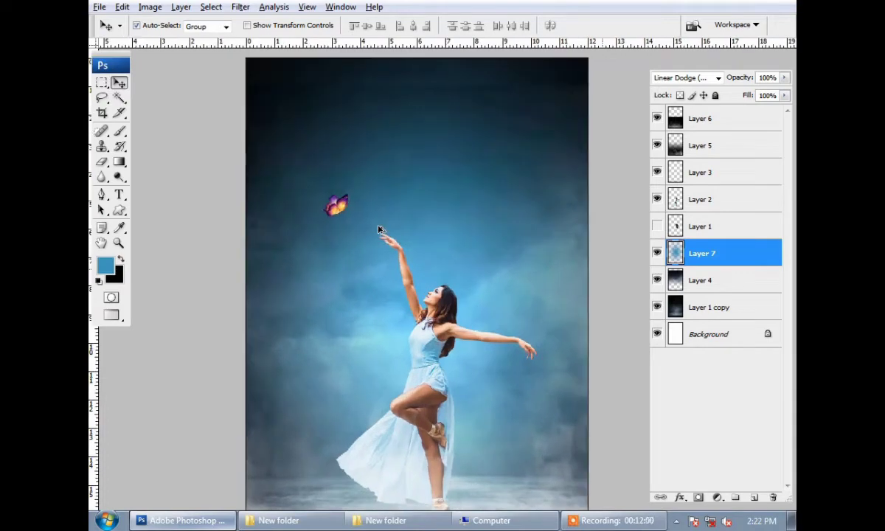
{"action": "left_click_drag", "start_coordinate": [524, 180], "coordinate": [471, 245]}
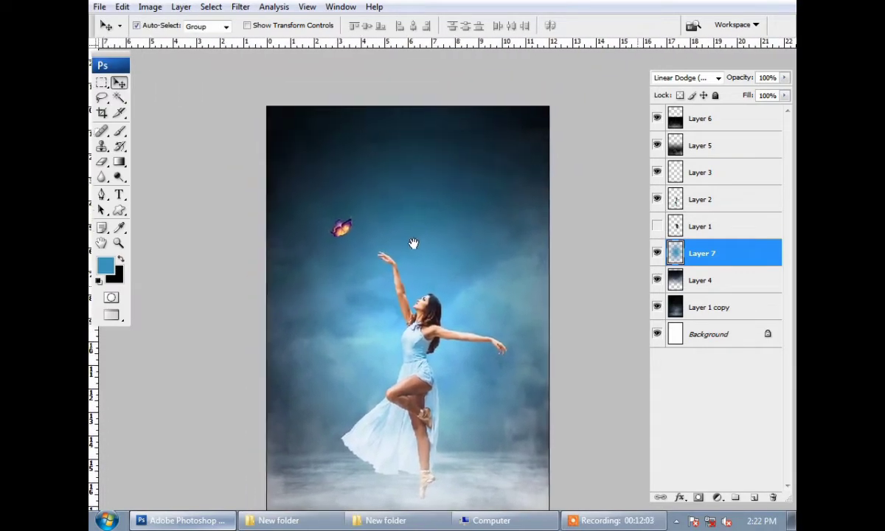
{"action": "left_click", "coordinate": [491, 521]}
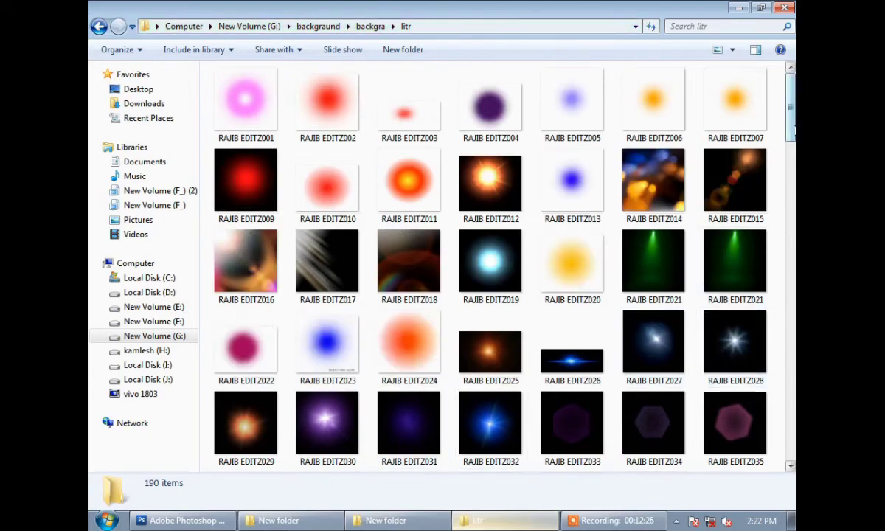
Step: Scroll through the litr glow images and return to Photoshop with a light burst
{"action": "left_click_drag", "start_coordinate": [790, 111], "coordinate": [791, 188]}
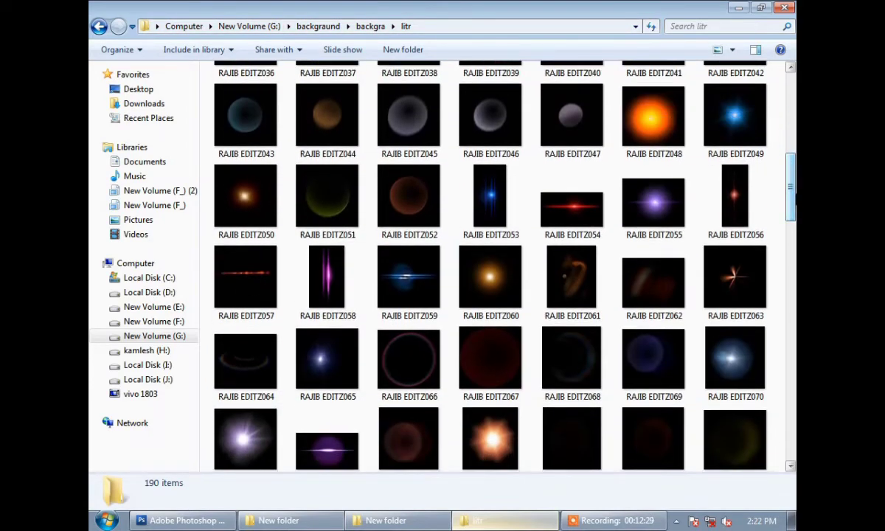
{"action": "key", "text": "alt+Tab"}
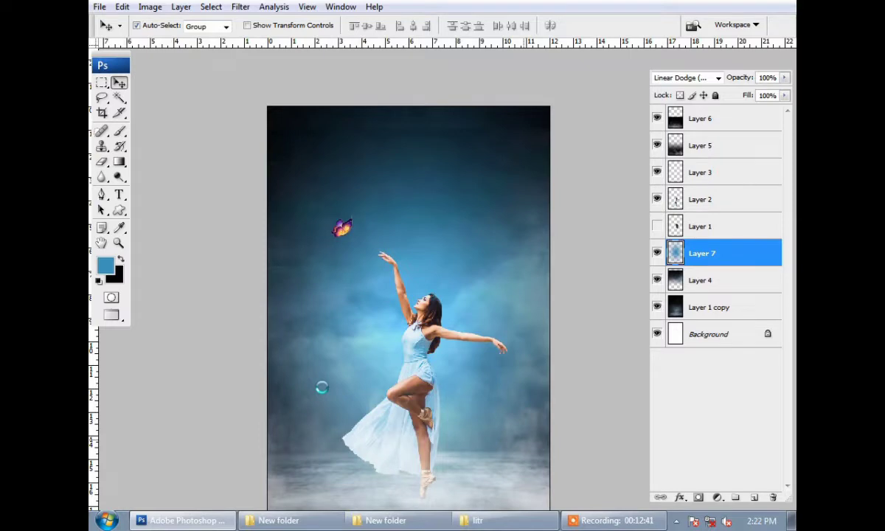
Step: Place the light-burst image over the butterfly and commit it
{"action": "left_click_drag", "start_coordinate": [321, 387], "coordinate": [302, 362]}
{"action": "left_click_drag", "start_coordinate": [385, 313], "coordinate": [321, 236]}
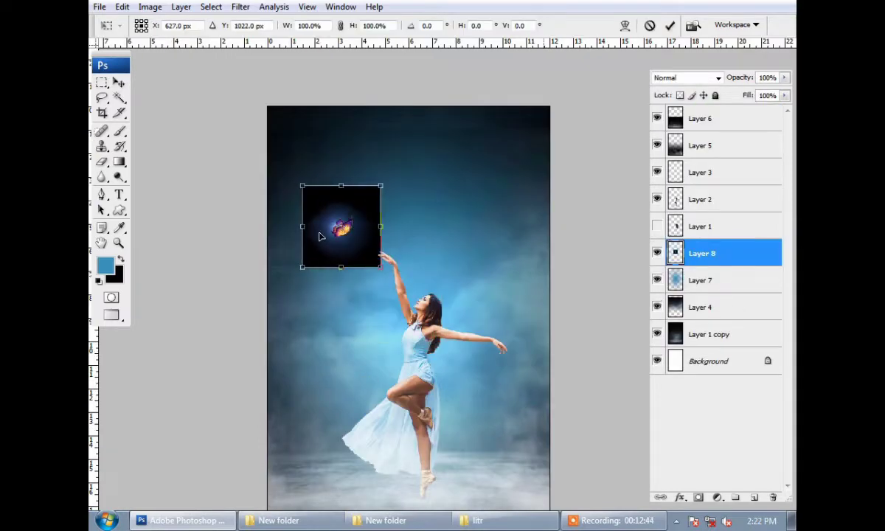
{"action": "scroll", "coordinate": [321, 236], "scroll_direction": "up", "scroll_amount": 2}
{"action": "scroll", "coordinate": [325, 237], "scroll_direction": "up", "scroll_amount": 2}
{"action": "key", "text": "Return"}
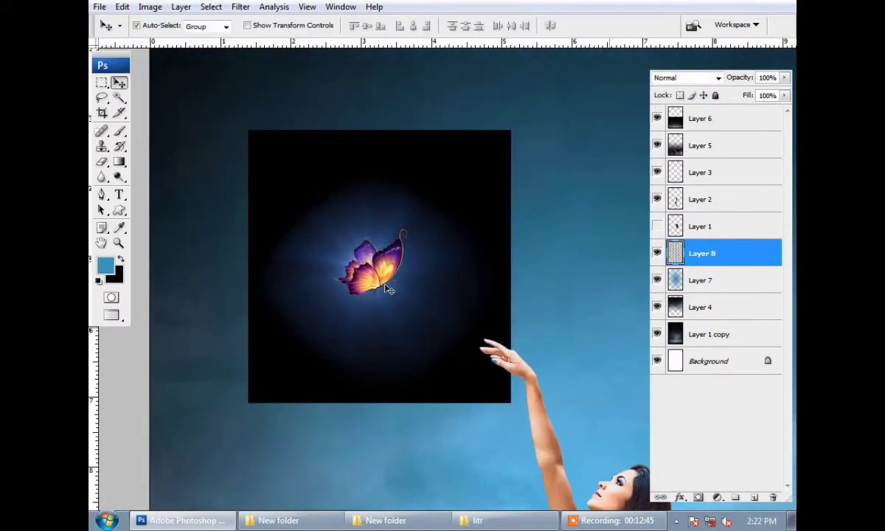
Step: Bring the burst layer to the top, blend it in Overlay, and centre it on the butterfly
{"action": "key", "text": "ctrl+shift+bracketright"}
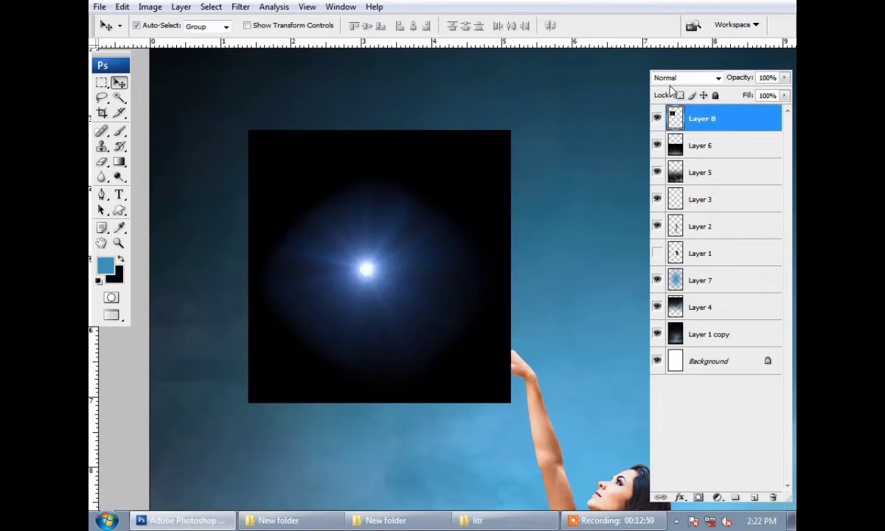
{"action": "left_click", "coordinate": [673, 78]}
{"action": "key", "text": "Down"}
{"action": "key", "text": "Down"}
{"action": "key", "text": "Down"}
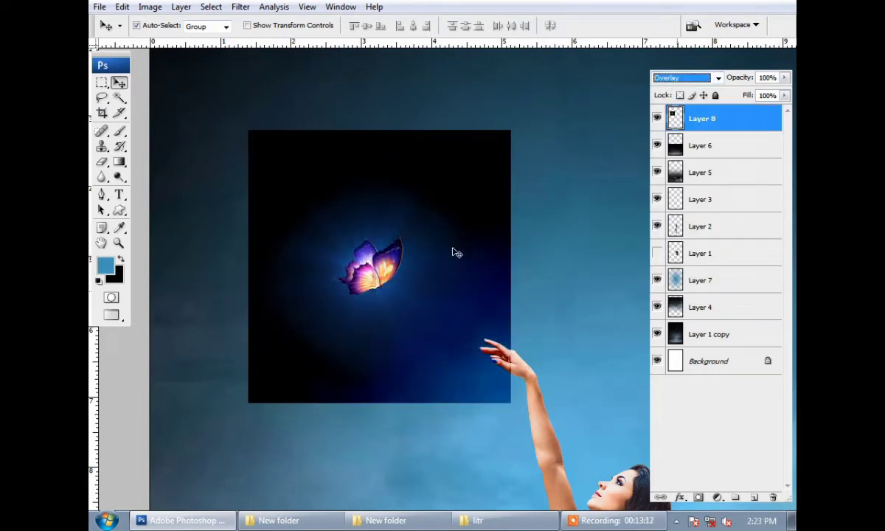
{"action": "left_click_drag", "start_coordinate": [381, 266], "coordinate": [414, 227]}
Step: Erase the burst's dark square edges around the butterfly, shrinking the eraser toward 150
{"action": "key", "text": "e"}
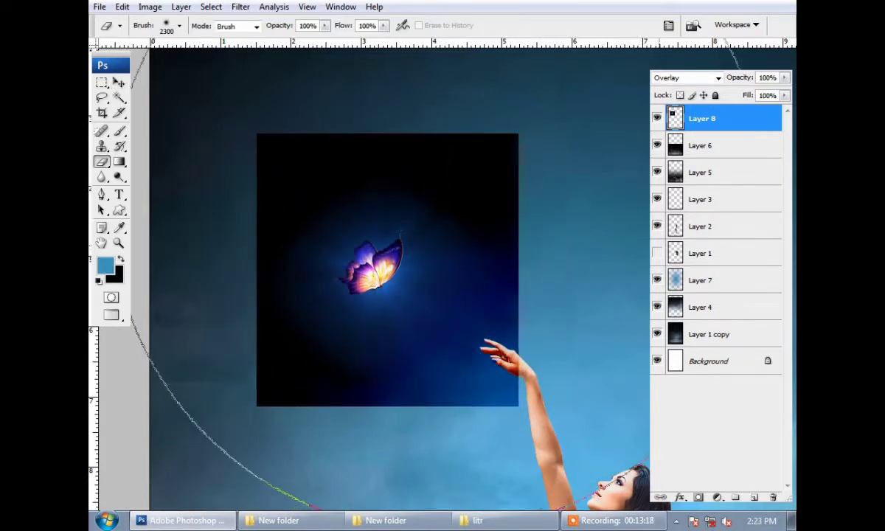
{"action": "key", "text": "bracketleft"}
{"action": "key", "text": "bracketleft"}
{"action": "key", "text": "bracketleft"}
{"action": "mouse_move", "coordinate": [494, 198]}
{"action": "left_mouse_down"}
{"action": "mouse_move", "coordinate": [454, 250]}
{"action": "mouse_move", "coordinate": [543, 162]}
{"action": "mouse_move", "coordinate": [381, 381]}
{"action": "mouse_move", "coordinate": [286, 162]}
{"action": "left_mouse_up"}
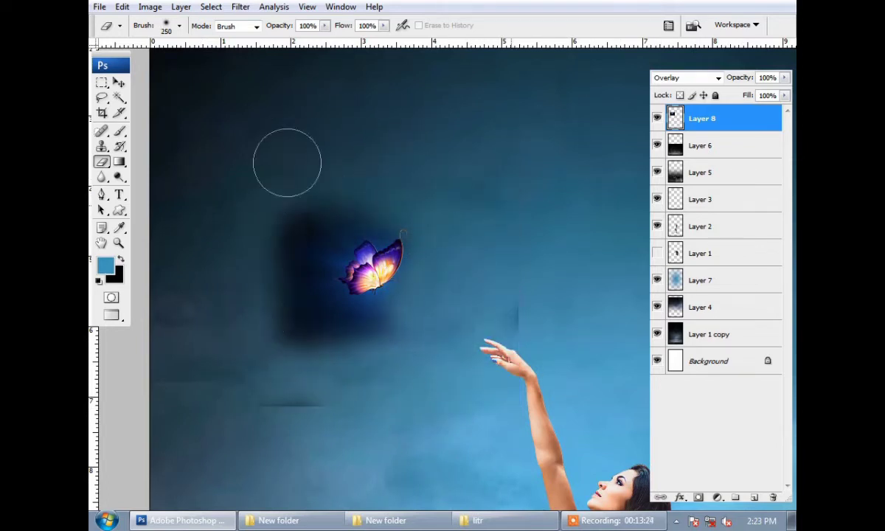
{"action": "key", "text": "bracketleft"}
{"action": "key", "text": "bracketleft"}
{"action": "mouse_move", "coordinate": [547, 302]}
{"action": "left_mouse_down"}
{"action": "mouse_move", "coordinate": [296, 316]}
{"action": "mouse_move", "coordinate": [298, 283]}
{"action": "mouse_move", "coordinate": [427, 210]}
{"action": "mouse_move", "coordinate": [375, 230]}
{"action": "mouse_move", "coordinate": [304, 280]}
{"action": "mouse_move", "coordinate": [385, 321]}
{"action": "left_mouse_up"}
{"action": "key", "text": "bracketleft"}
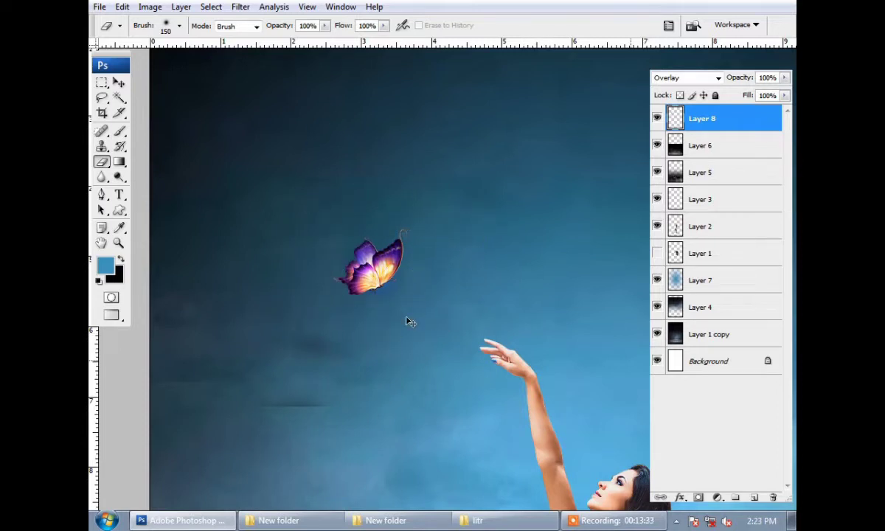
Step: Brighten the glow with Levels and add an empty Layer 10
{"action": "key", "text": "ctrl+l"}
{"action": "left_click_drag", "start_coordinate": [724, 341], "coordinate": [701, 345]}
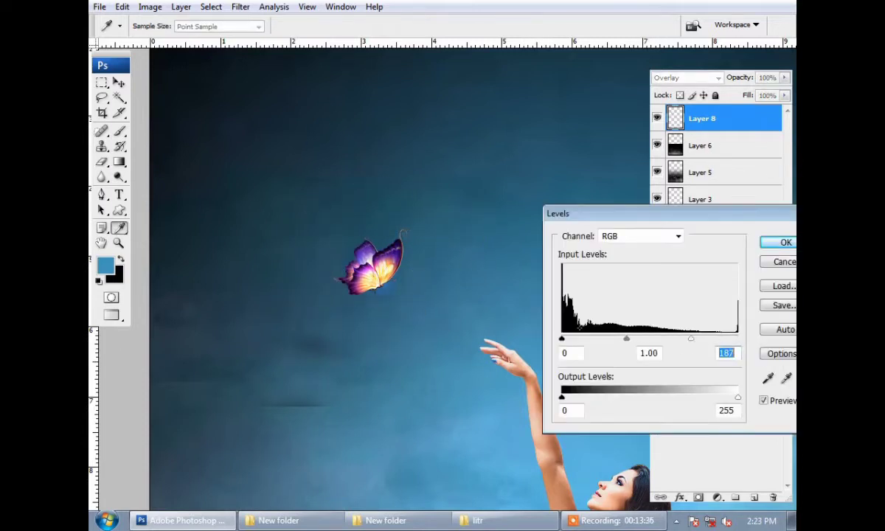
{"action": "left_click_drag", "start_coordinate": [561, 338], "coordinate": [602, 340]}
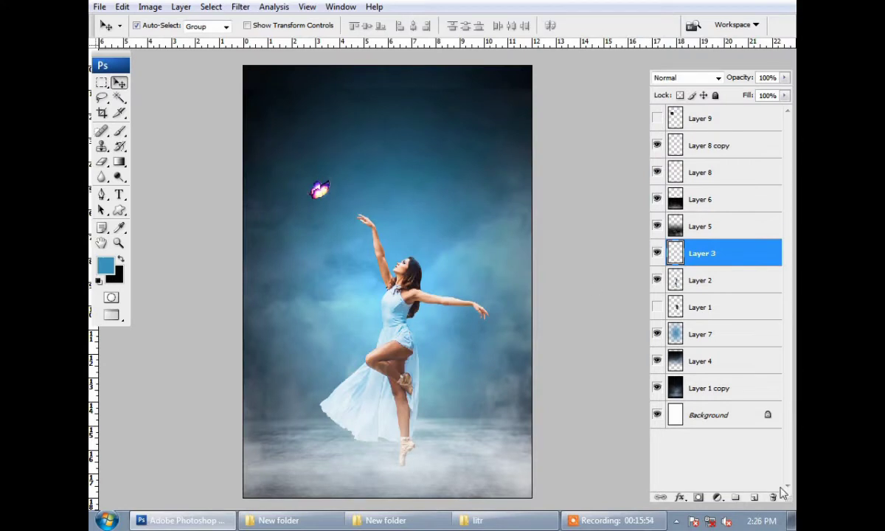
{"action": "left_click", "coordinate": [753, 500]}
Step: Select a tall rectangle around the dancer and choose the Foreground to Transparent gradient
{"action": "key", "text": "m"}
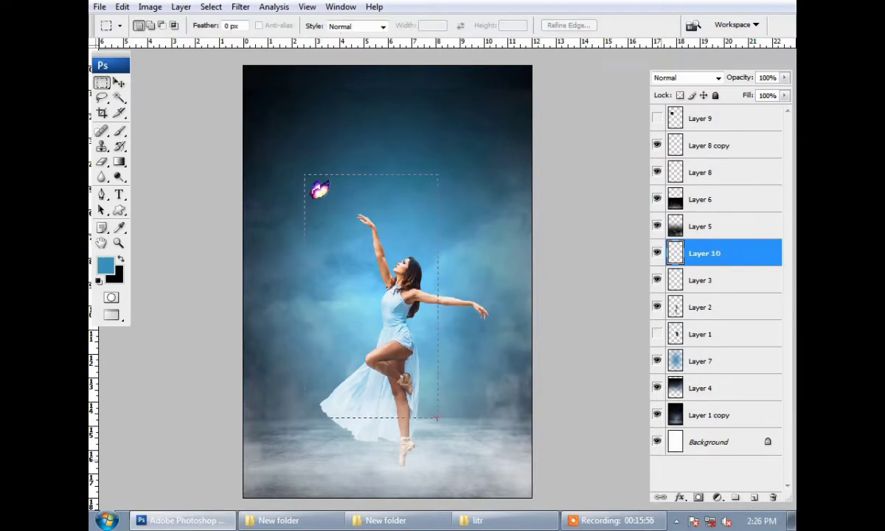
{"action": "left_click_drag", "start_coordinate": [438, 418], "coordinate": [426, 414]}
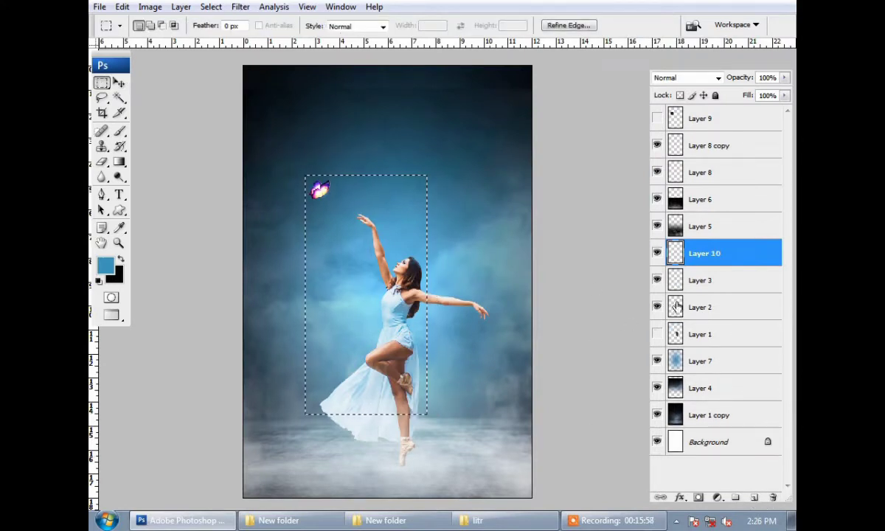
{"action": "left_click", "coordinate": [119, 162]}
{"action": "left_click", "coordinate": [188, 25]}
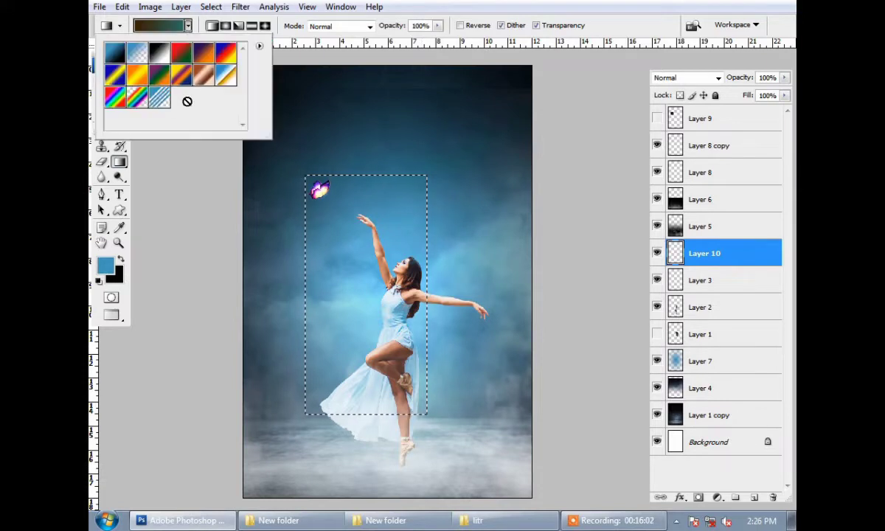
{"action": "left_click", "coordinate": [137, 52]}
Step: Set both gradient colour stops to white for a white-to-transparent gradient
{"action": "double_click", "coordinate": [137, 55]}
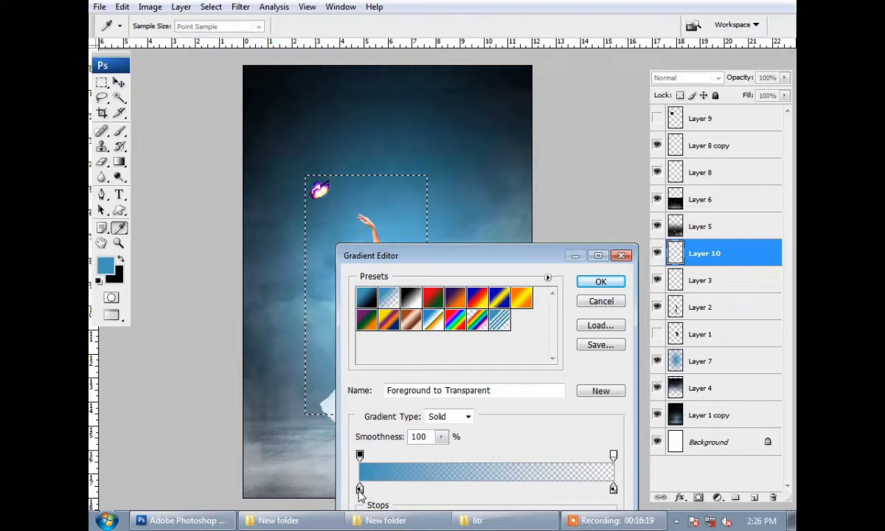
{"action": "double_click", "coordinate": [359, 488]}
{"action": "left_click_drag", "start_coordinate": [582, 362], "coordinate": [407, 294]}
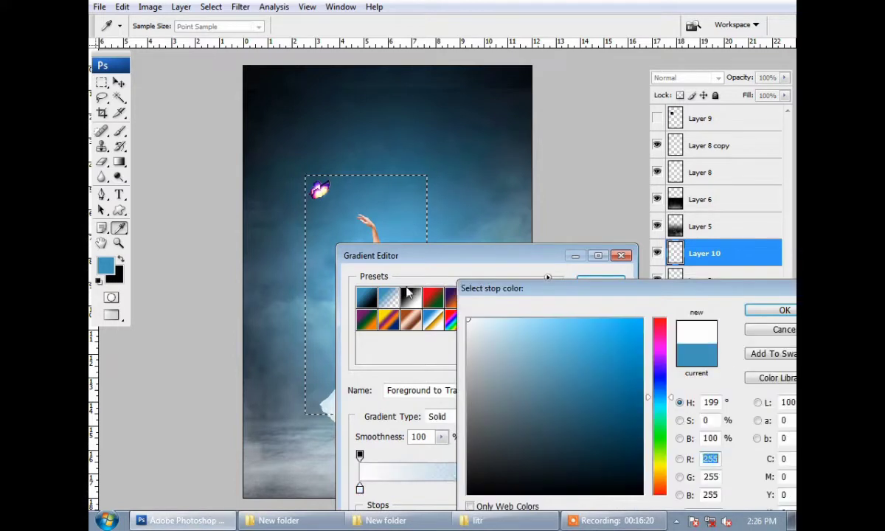
{"action": "left_click", "coordinate": [780, 313]}
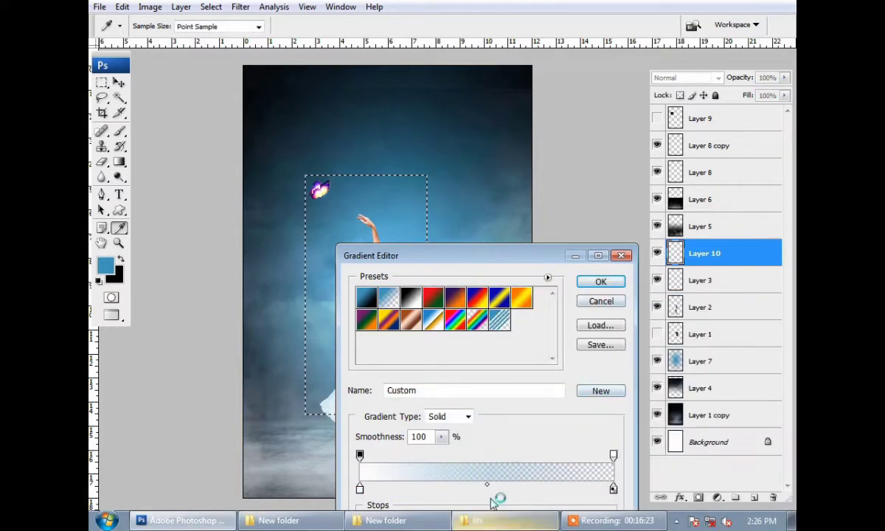
{"action": "double_click", "coordinate": [613, 489]}
{"action": "left_click_drag", "start_coordinate": [613, 491], "coordinate": [467, 320]}
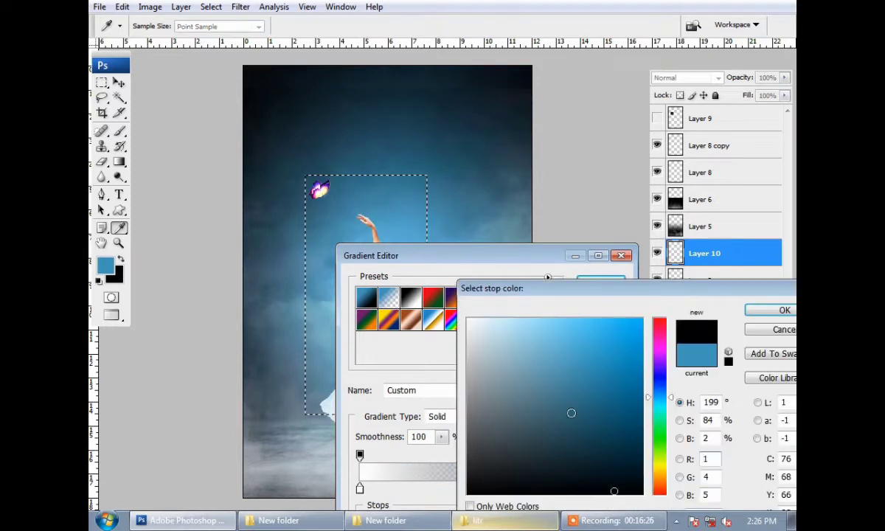
{"action": "left_click", "coordinate": [769, 313]}
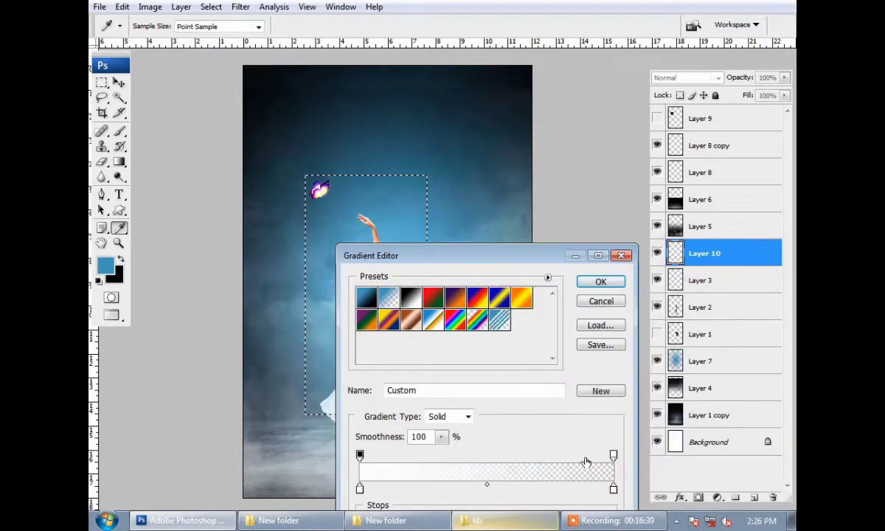
{"action": "left_click", "coordinate": [601, 283]}
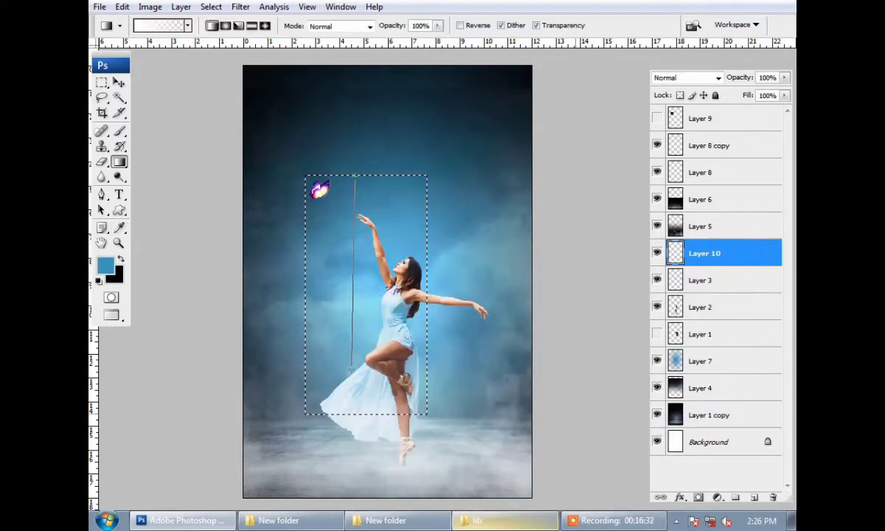
Step: Fill the rectangle with white fading top to bottom, then try Screen and Overlay blending
{"action": "left_click_drag", "start_coordinate": [355, 176], "coordinate": [357, 416]}
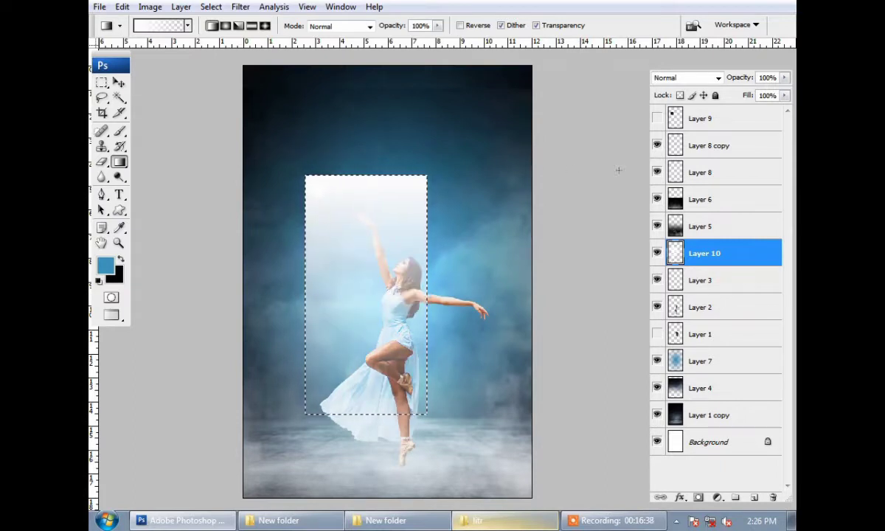
{"action": "left_click", "coordinate": [679, 80]}
{"action": "left_click", "coordinate": [672, 201]}
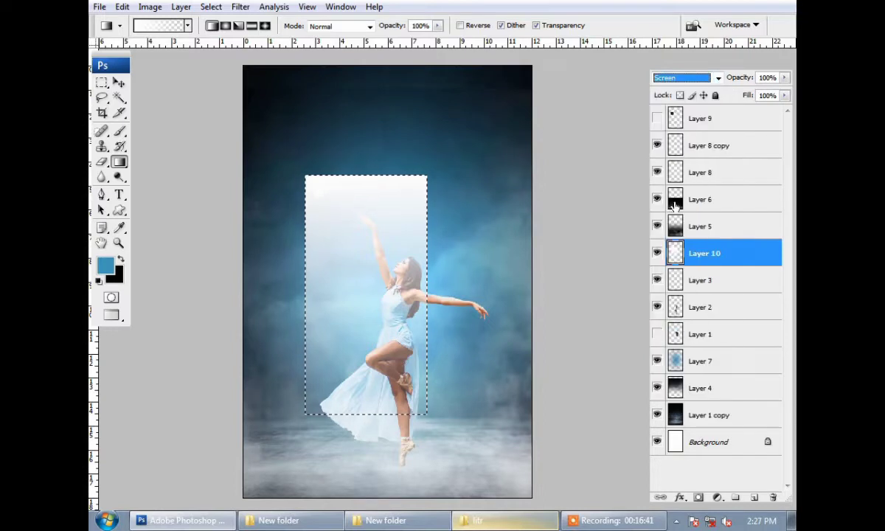
{"action": "left_click", "coordinate": [673, 79]}
{"action": "left_click", "coordinate": [675, 258]}
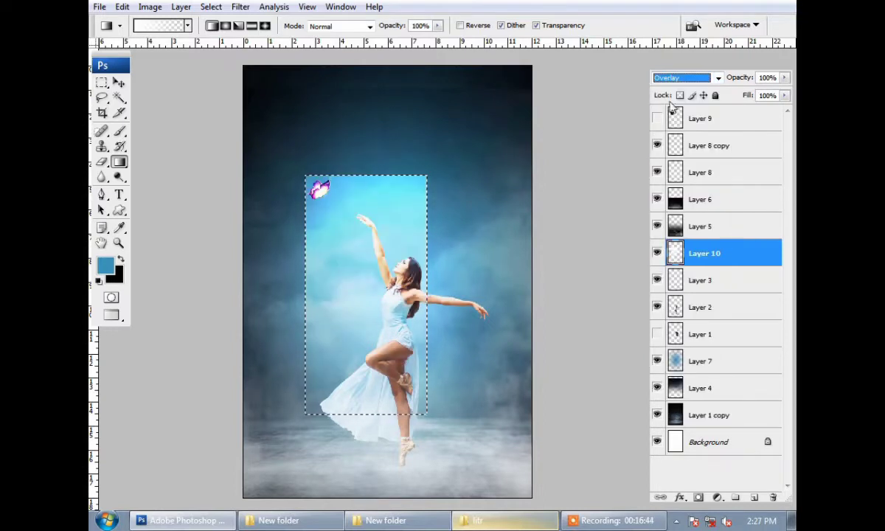
Step: Try Color and Luminosity blend modes on Layer 10
{"action": "scroll", "coordinate": [673, 80], "scroll_direction": "down", "scroll_amount": 1}
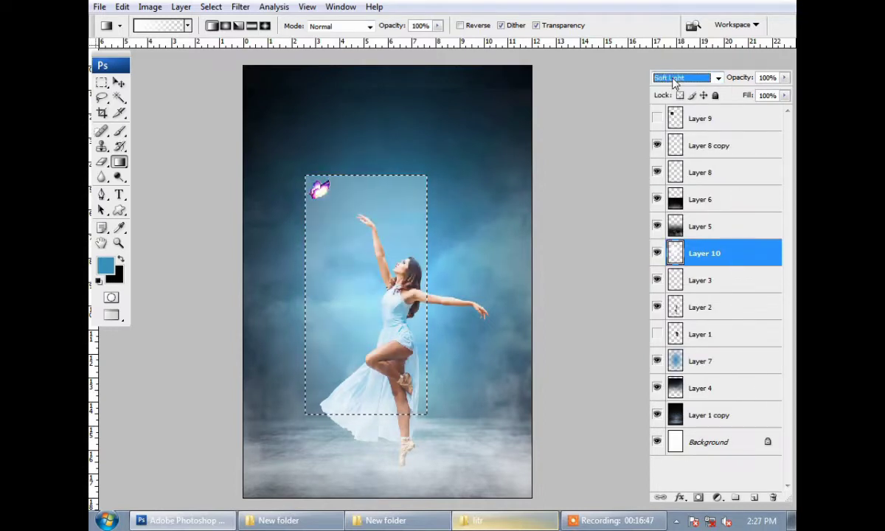
{"action": "scroll", "coordinate": [673, 83], "scroll_direction": "down", "scroll_amount": 3}
{"action": "scroll", "coordinate": [673, 83], "scroll_direction": "down", "scroll_amount": 4}
{"action": "left_click", "coordinate": [674, 80]}
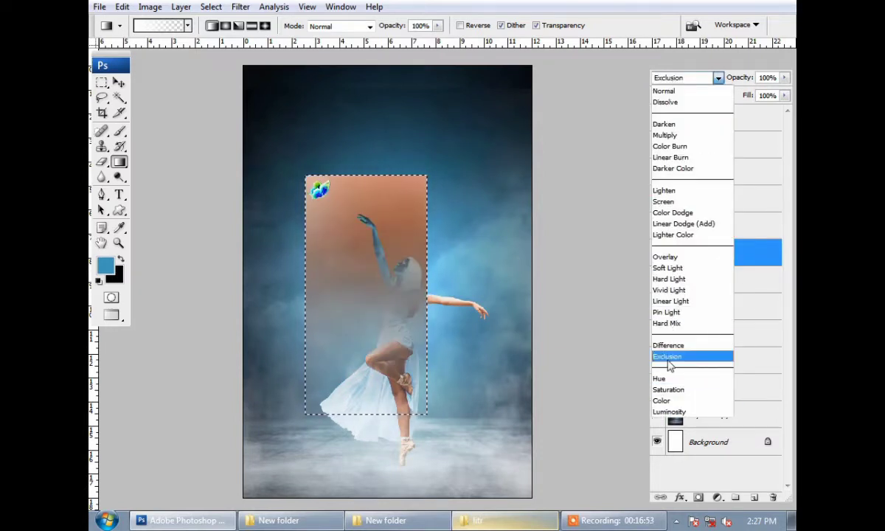
{"action": "left_click", "coordinate": [671, 401]}
{"action": "scroll", "coordinate": [679, 80], "scroll_direction": "down", "scroll_amount": 1}
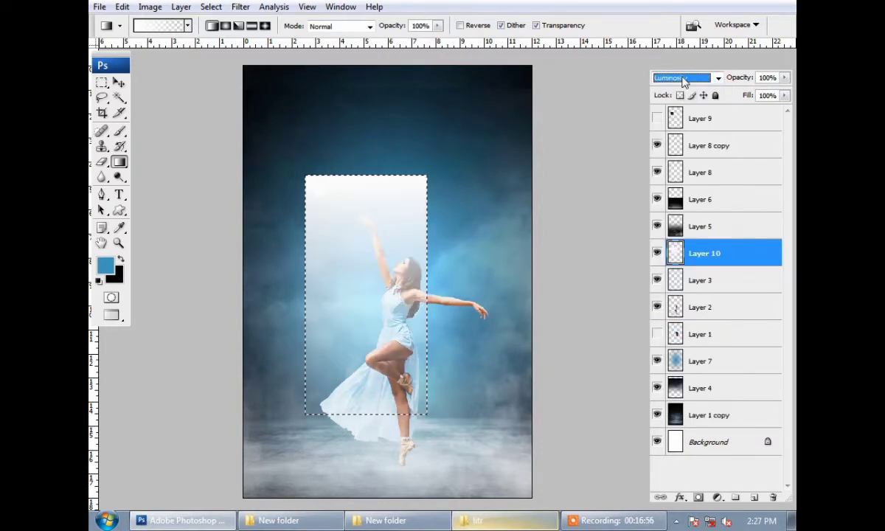
{"action": "left_click", "coordinate": [679, 78]}
Step: Keep comparing blend modes and settle Layer 10 on Soft Light
{"action": "left_click", "coordinate": [682, 80]}
{"action": "scroll", "coordinate": [683, 80], "scroll_direction": "up", "scroll_amount": 5}
{"action": "scroll", "coordinate": [683, 79], "scroll_direction": "up", "scroll_amount": 3}
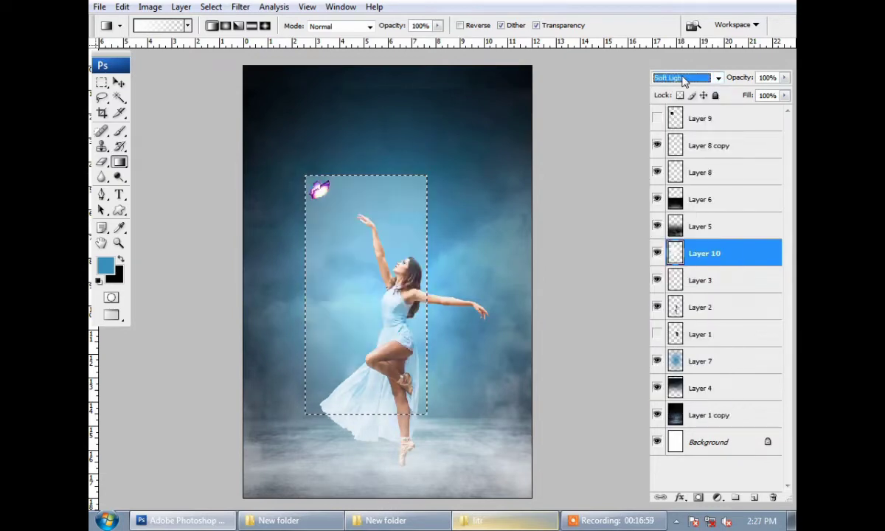
{"action": "scroll", "coordinate": [683, 80], "scroll_direction": "up", "scroll_amount": 3}
{"action": "scroll", "coordinate": [684, 80], "scroll_direction": "up", "scroll_amount": 1}
{"action": "scroll", "coordinate": [684, 80], "scroll_direction": "down", "scroll_amount": 1}
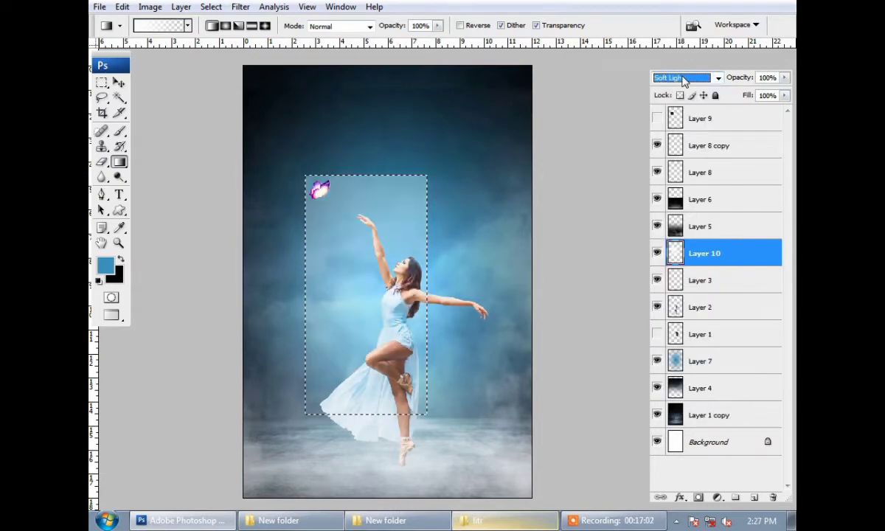
{"action": "left_click", "coordinate": [684, 79]}
{"action": "left_click", "coordinate": [673, 95]}
Step: Clear the selection and start a Perspective transform on the light rectangle
{"action": "key", "text": "ctrl+t"}
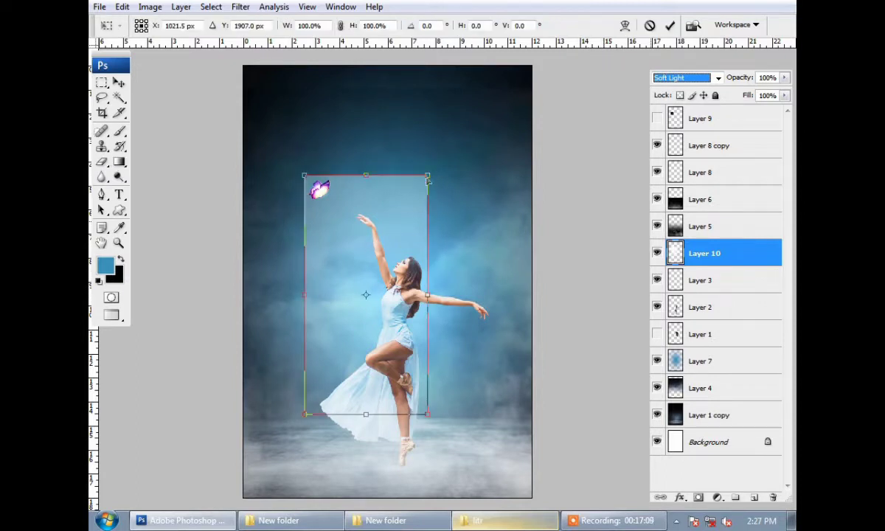
{"action": "key", "text": "Return"}
{"action": "key", "text": "g"}
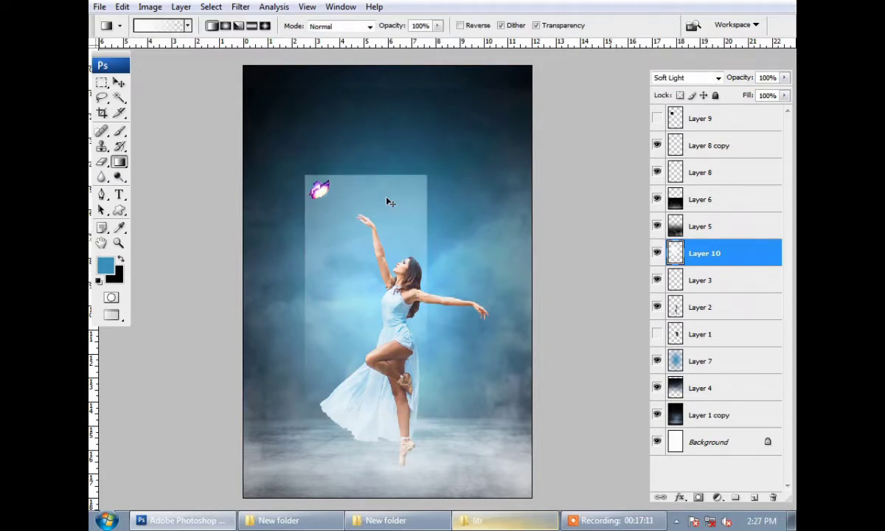
{"action": "right_click", "coordinate": [391, 201], "text": "ctrl"}
{"action": "key", "text": "Escape"}
{"action": "key", "text": "ctrl+t"}
{"action": "right_click", "coordinate": [393, 225]}
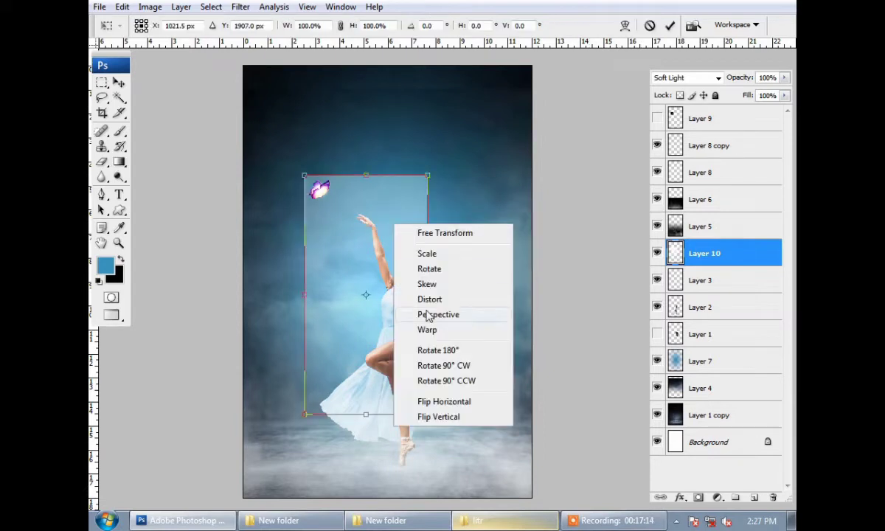
{"action": "left_click", "coordinate": [427, 284]}
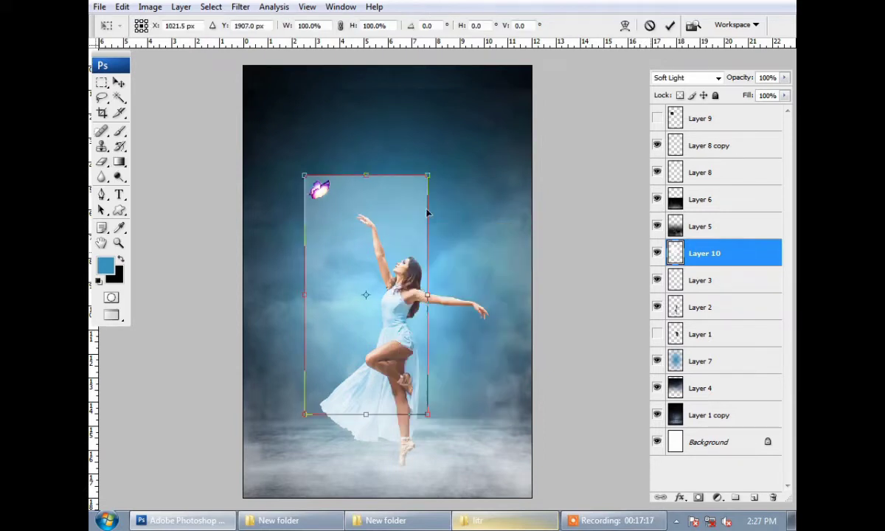
Step: Taper and tilt the rectangle into a beam from the butterfly over the dancer, and apply it
{"action": "left_click_drag", "start_coordinate": [427, 178], "coordinate": [410, 176]}
{"action": "left_click_drag", "start_coordinate": [304, 175], "coordinate": [372, 181]}
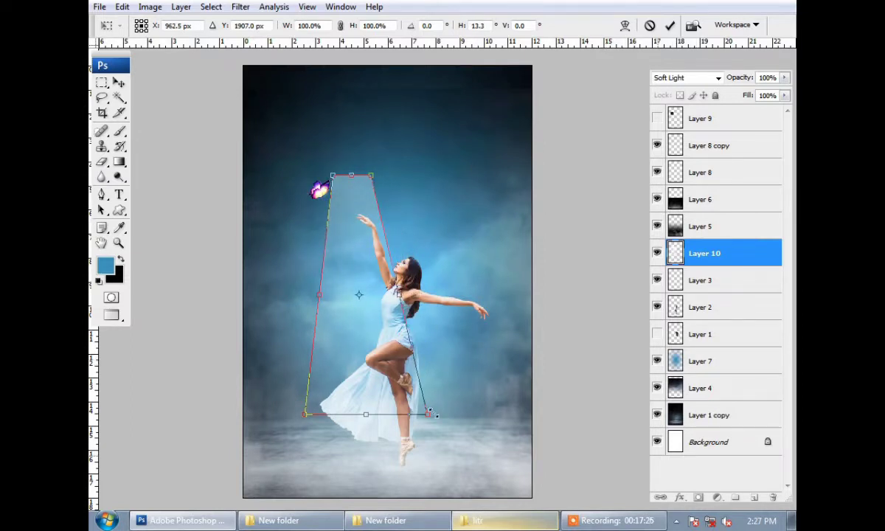
{"action": "left_click_drag", "start_coordinate": [435, 414], "coordinate": [345, 322]}
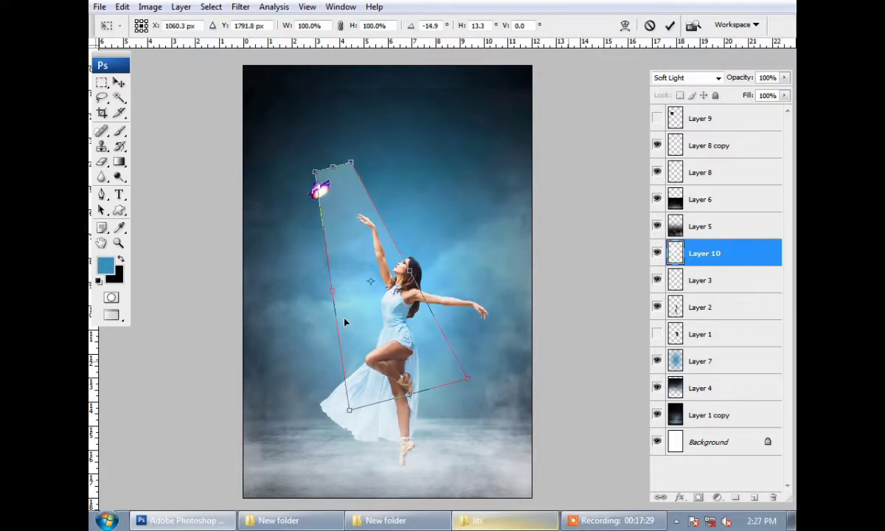
{"action": "left_click_drag", "start_coordinate": [331, 290], "coordinate": [316, 295]}
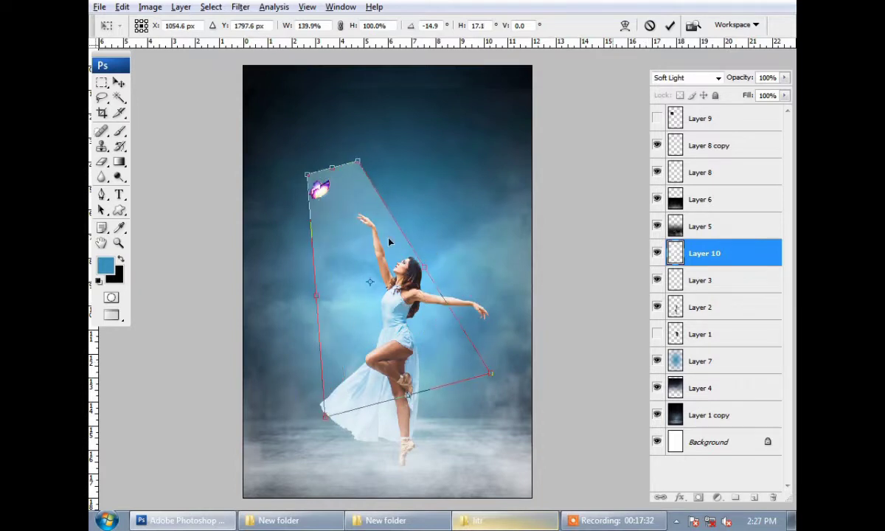
{"action": "left_click_drag", "start_coordinate": [307, 178], "coordinate": [329, 171]}
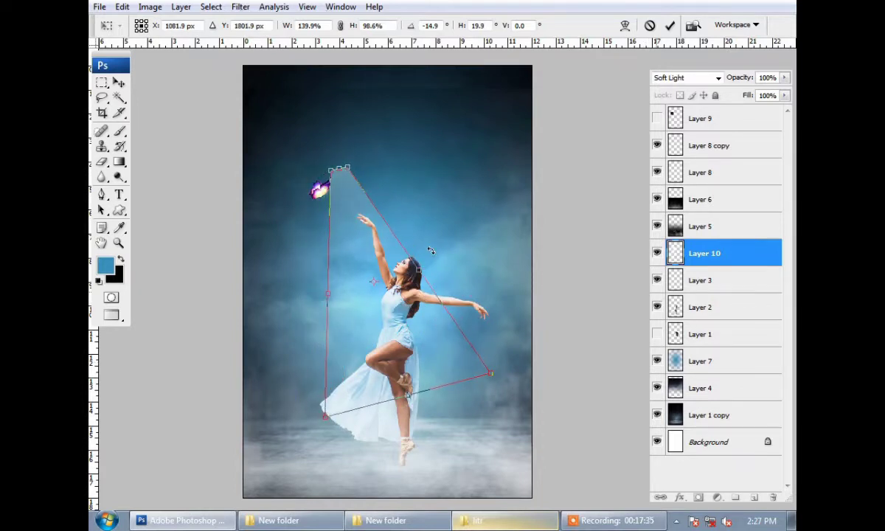
{"action": "left_click_drag", "start_coordinate": [494, 375], "coordinate": [542, 362]}
{"action": "left_click_drag", "start_coordinate": [325, 418], "coordinate": [307, 446]}
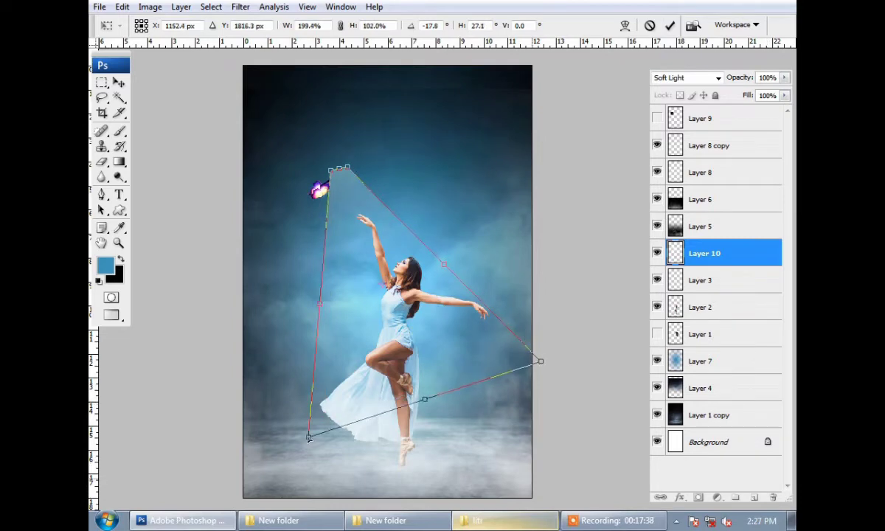
{"action": "left_click_drag", "start_coordinate": [339, 168], "coordinate": [332, 171]}
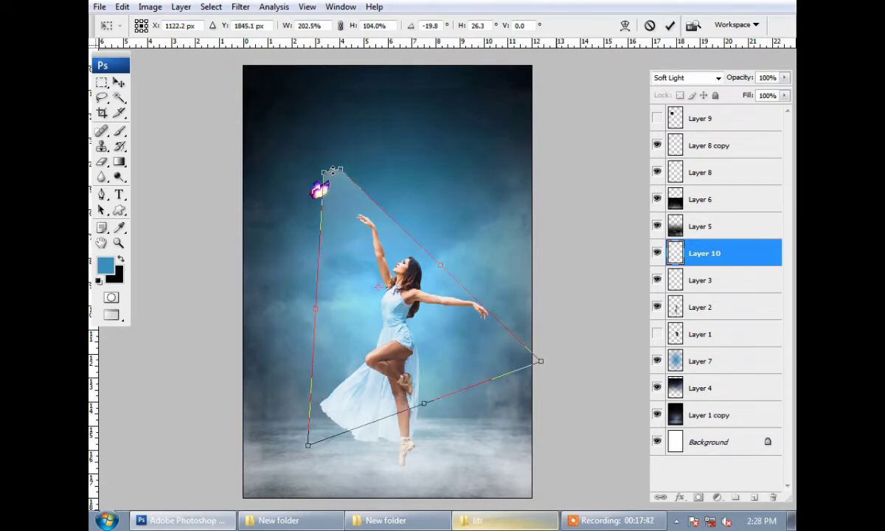
{"action": "double_click", "coordinate": [331, 215]}
{"action": "scroll", "coordinate": [329, 215], "scroll_direction": "up", "scroll_amount": 1}
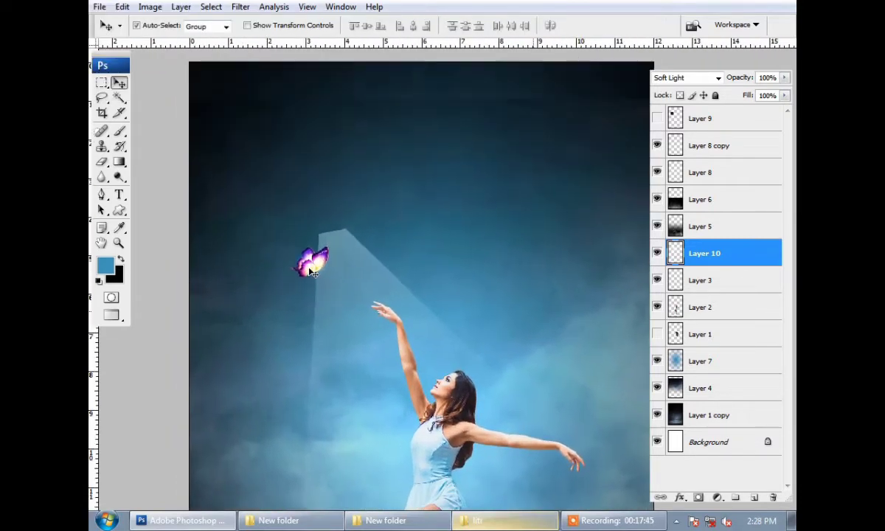
Step: Trial-move the butterfly glow, cancel it, and toggle Layer 8 copy's visibility to compare
{"action": "left_click", "coordinate": [708, 145]}
{"action": "left_click", "coordinate": [704, 172], "text": "shift"}
{"action": "key", "text": "ctrl+t"}
{"action": "mouse_move", "coordinate": [364, 239]}
{"action": "left_mouse_down"}
{"action": "mouse_move", "coordinate": [367, 179]}
{"action": "mouse_move", "coordinate": [331, 190]}
{"action": "left_mouse_up"}
{"action": "key", "text": "Escape"}
{"action": "left_click", "coordinate": [375, 240]}
{"action": "left_click", "coordinate": [312, 270]}
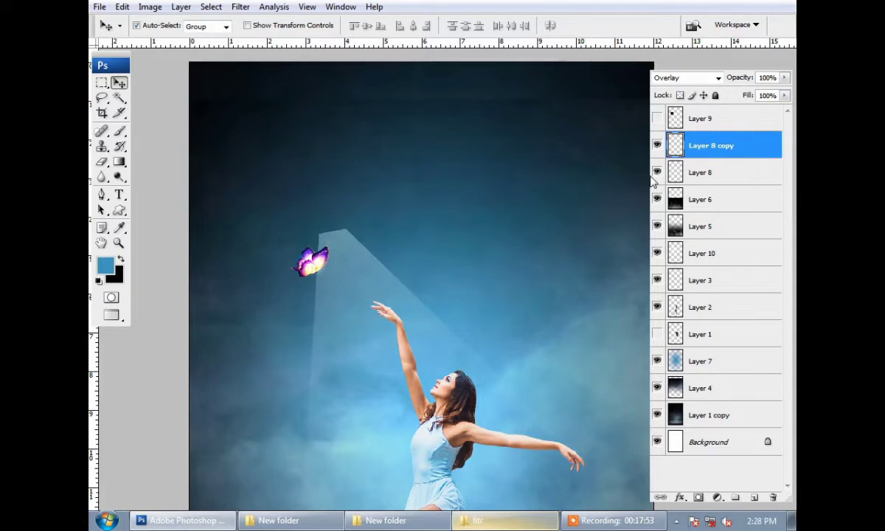
{"action": "left_click", "coordinate": [656, 145]}
{"action": "left_click", "coordinate": [656, 145]}
Step: Delete Layer 8, move beam Layer 10 to the top, and hide it
{"action": "left_click_drag", "start_coordinate": [677, 180], "coordinate": [773, 497]}
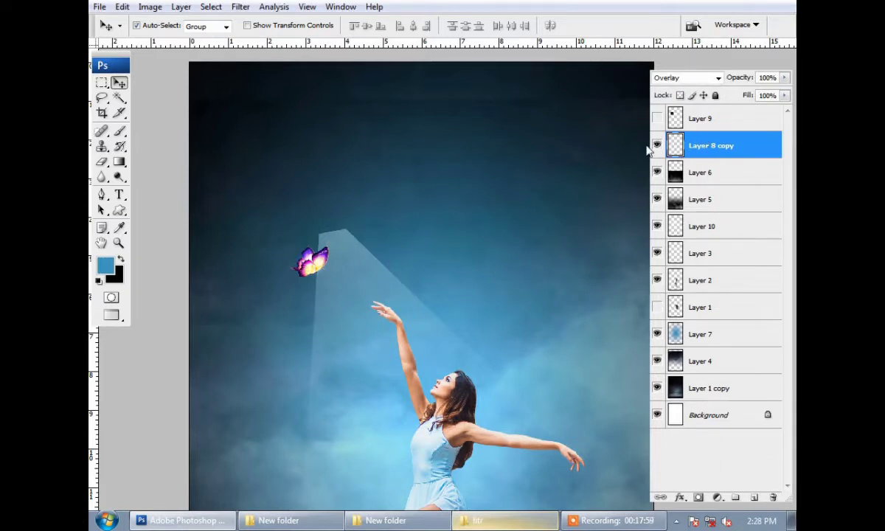
{"action": "left_click", "coordinate": [329, 254]}
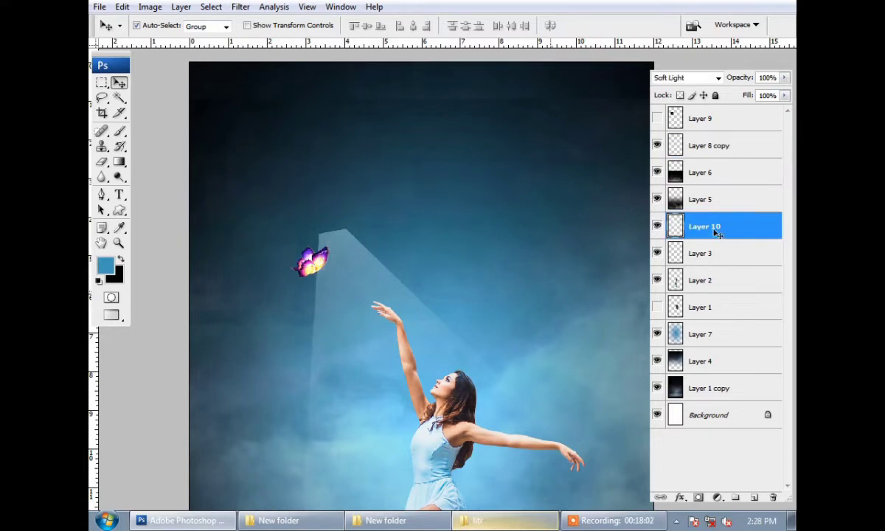
{"action": "left_click_drag", "start_coordinate": [702, 236], "coordinate": [701, 118]}
{"action": "left_click", "coordinate": [657, 119]}
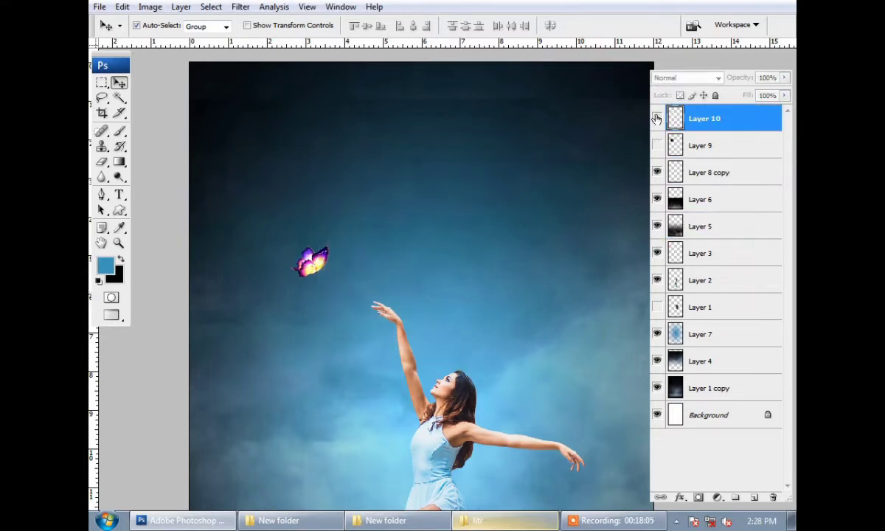
{"action": "left_click", "coordinate": [657, 118]}
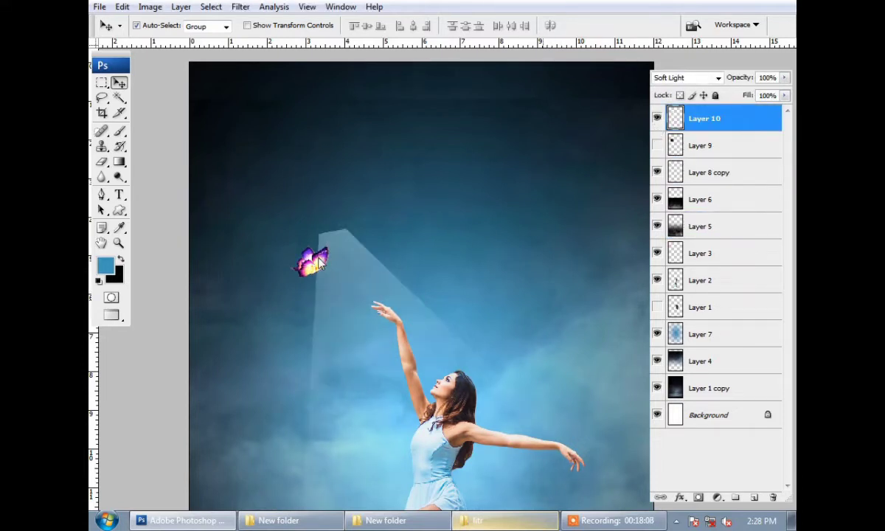
{"action": "left_click", "coordinate": [656, 119]}
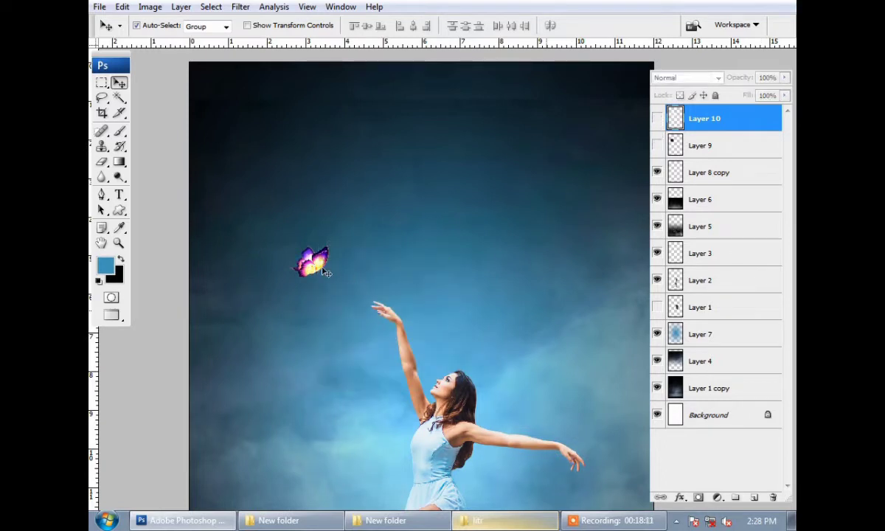
Step: Hide Layer 8 copy, stack Layer 3 below Layer 9, and show the beam and Layer 9 glow
{"action": "left_click", "coordinate": [324, 273]}
{"action": "left_click", "coordinate": [656, 172]}
{"action": "left_click", "coordinate": [478, 262]}
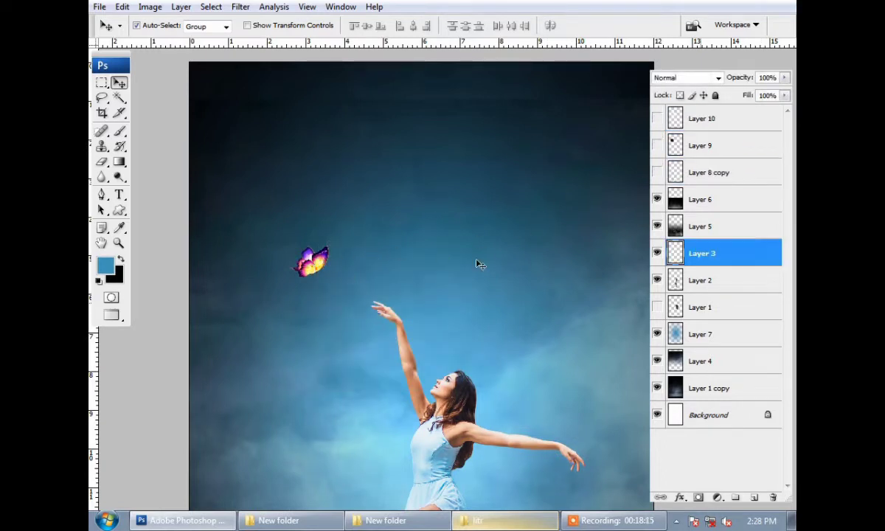
{"action": "left_click_drag", "start_coordinate": [701, 253], "coordinate": [709, 168]}
{"action": "left_click", "coordinate": [656, 172]}
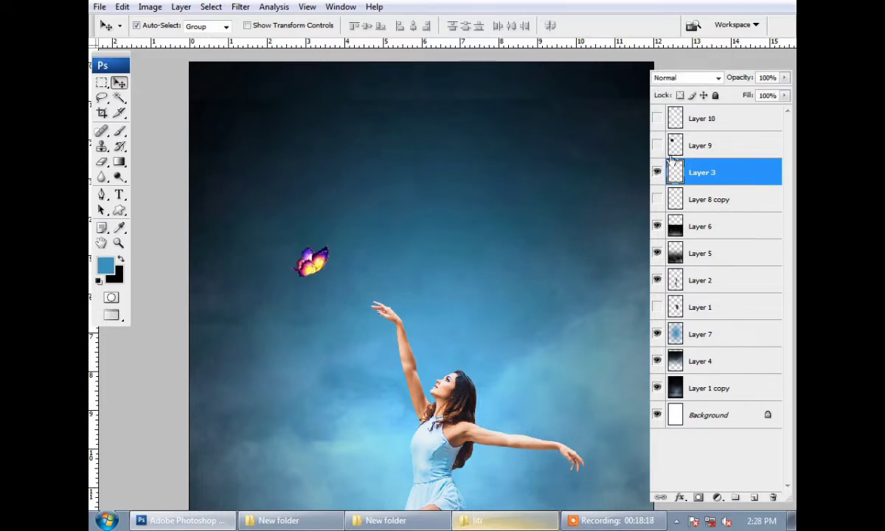
{"action": "left_click", "coordinate": [665, 147]}
{"action": "left_click", "coordinate": [671, 174]}
{"action": "left_click", "coordinate": [657, 120]}
{"action": "left_click", "coordinate": [657, 145]}
{"action": "left_click", "coordinate": [673, 146]}
Step: Move the butterfly layers up onto the beam's top and rotate them closer to level
{"action": "left_click", "coordinate": [709, 173], "text": "shift"}
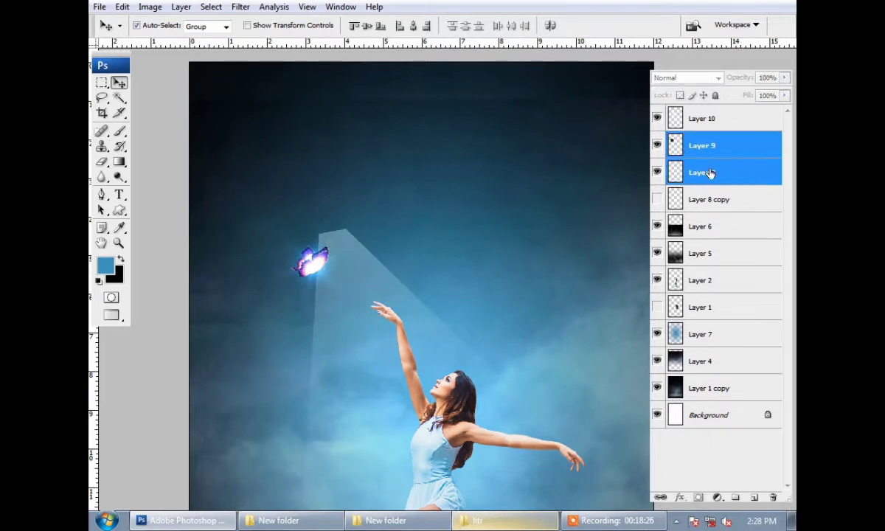
{"action": "key", "text": "ctrl+t"}
{"action": "mouse_move", "coordinate": [341, 281]}
{"action": "left_mouse_down"}
{"action": "mouse_move", "coordinate": [345, 235]}
{"action": "mouse_move", "coordinate": [366, 250]}
{"action": "mouse_move", "coordinate": [350, 288]}
{"action": "left_mouse_up"}
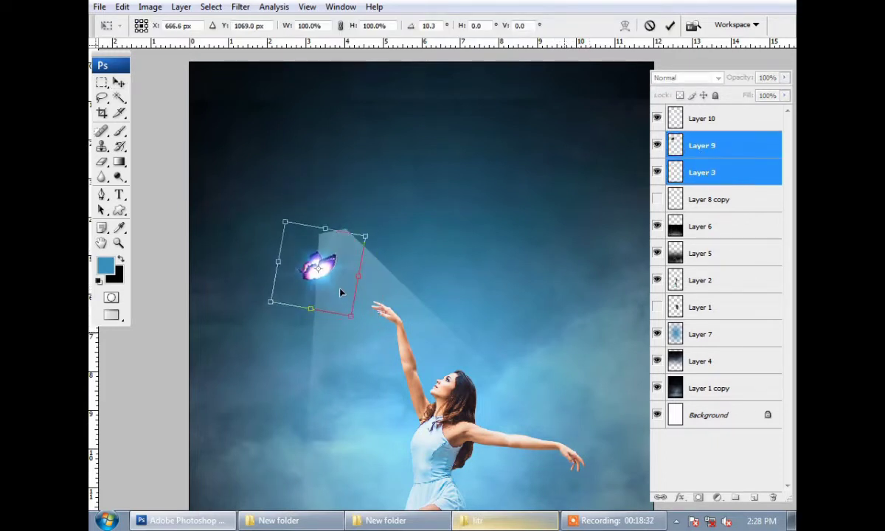
{"action": "left_click_drag", "start_coordinate": [446, 278], "coordinate": [456, 263]}
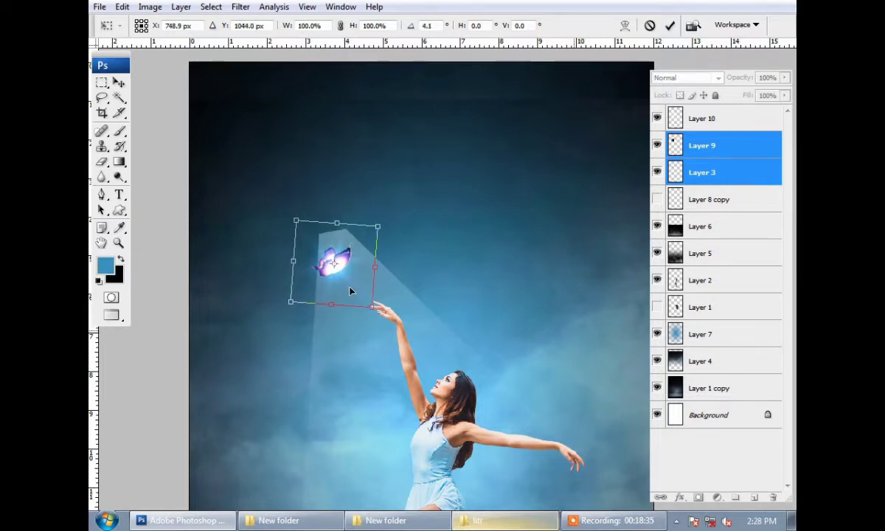
{"action": "key", "text": "Return"}
Step: Shorten and tilt the light beam so its narrow tip meets the butterfly
{"action": "left_click_drag", "start_coordinate": [401, 267], "coordinate": [346, 218]}
{"action": "key", "text": "alt+bracketright"}
{"action": "key", "text": "ctrl+t"}
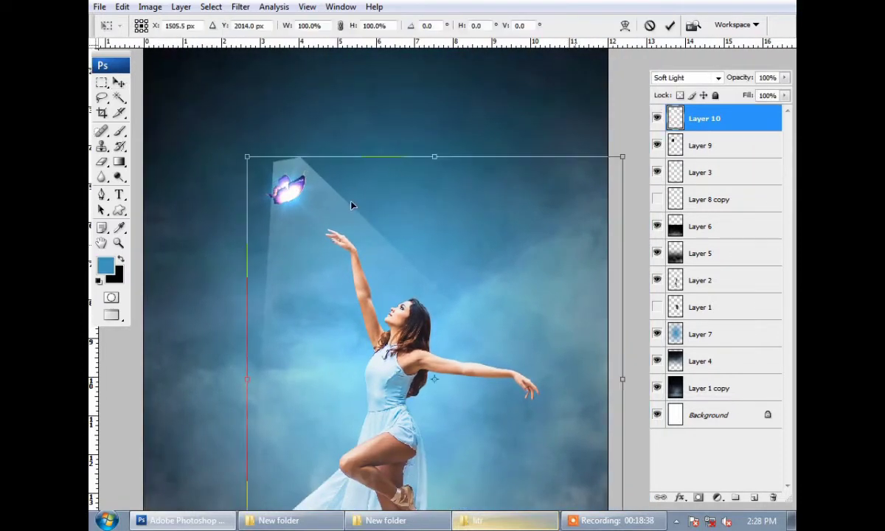
{"action": "left_click_drag", "start_coordinate": [434, 156], "coordinate": [438, 194]}
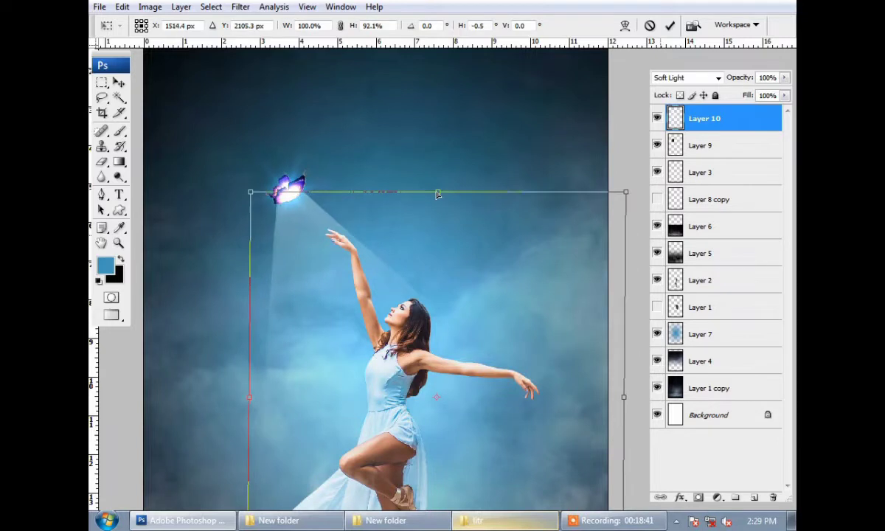
{"action": "left_click_drag", "start_coordinate": [575, 159], "coordinate": [538, 154]}
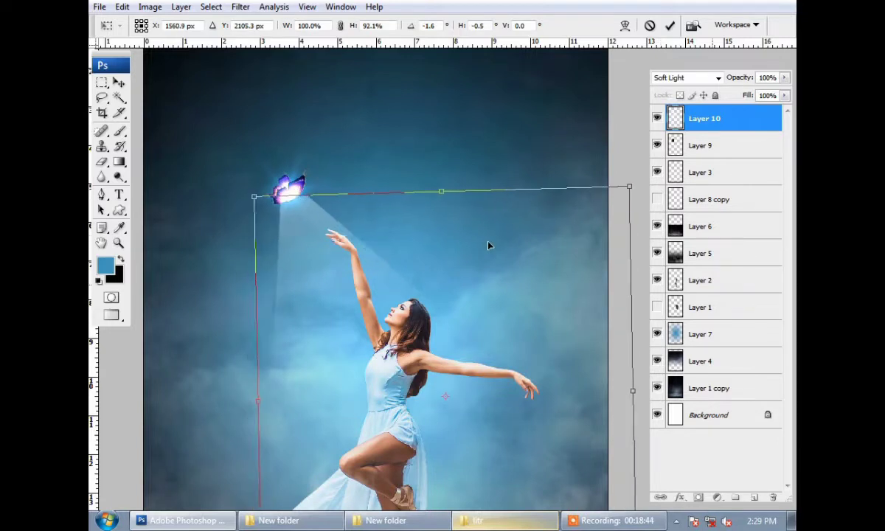
{"action": "key", "text": "Return"}
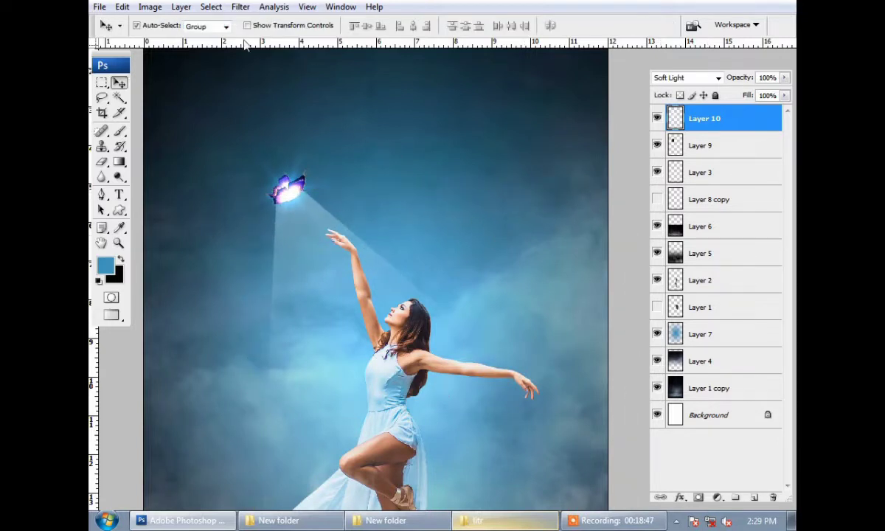
{"action": "left_click", "coordinate": [241, 8]}
{"action": "key", "text": "Escape"}
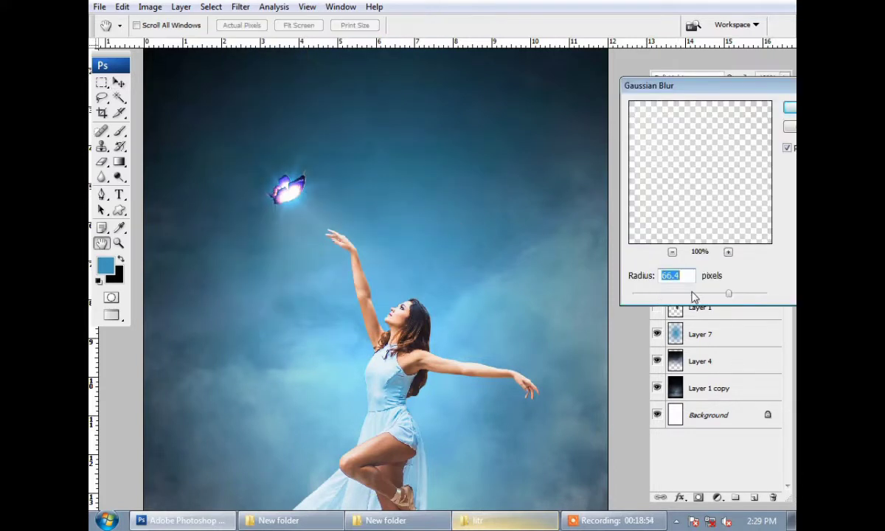
Step: Soften the light beam with a 44.9-pixel Gaussian Blur
{"action": "left_click", "coordinate": [693, 295]}
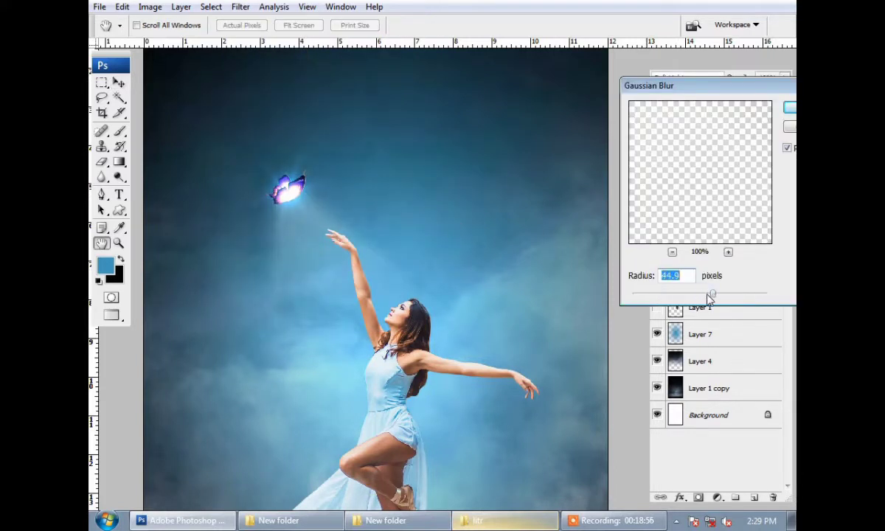
{"action": "left_click", "coordinate": [788, 109]}
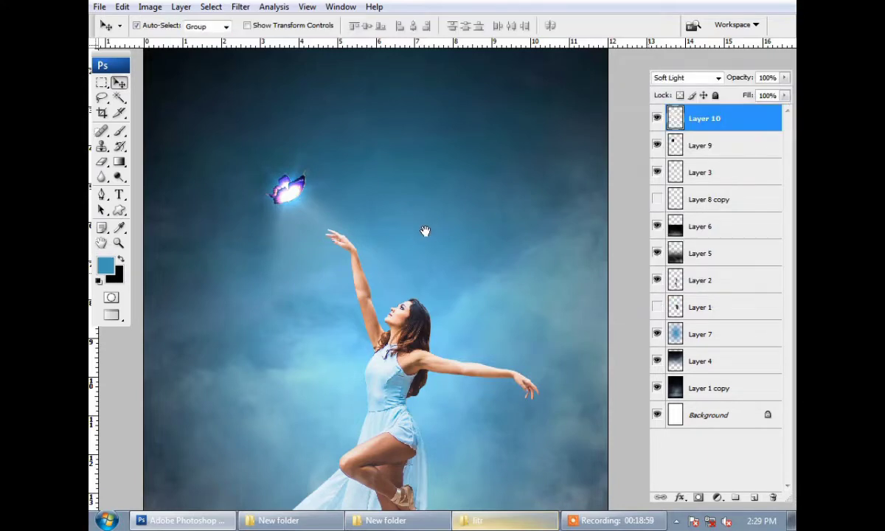
{"action": "key", "text": "ctrl+minus"}
{"action": "key", "text": "ctrl+minus"}
{"action": "key", "text": "ctrl+minus"}
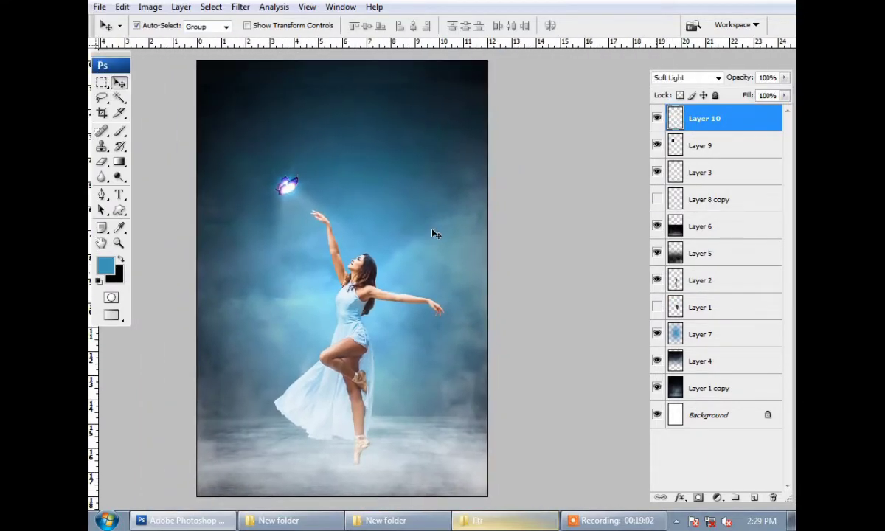
Step: Stretch the beam's top-right corner up and outward into a wider glow
{"action": "key", "text": "ctrl+t"}
{"action": "left_click_drag", "start_coordinate": [498, 175], "coordinate": [566, 134]}
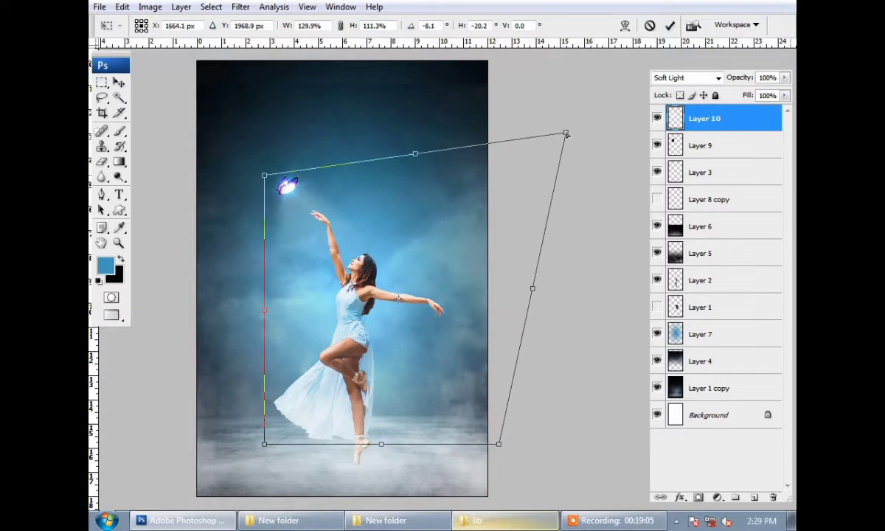
{"action": "key", "text": "Return"}
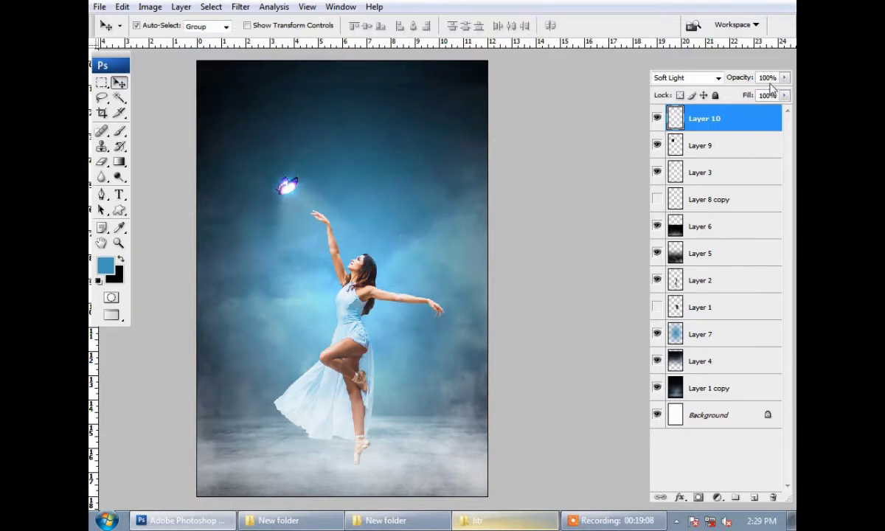
Step: Set Layer 10's blend mode to Overlay so the beam forms a brighter cone of light
{"action": "left_click", "coordinate": [660, 79]}
{"action": "scroll", "coordinate": [671, 85], "scroll_direction": "up", "scroll_amount": 1}
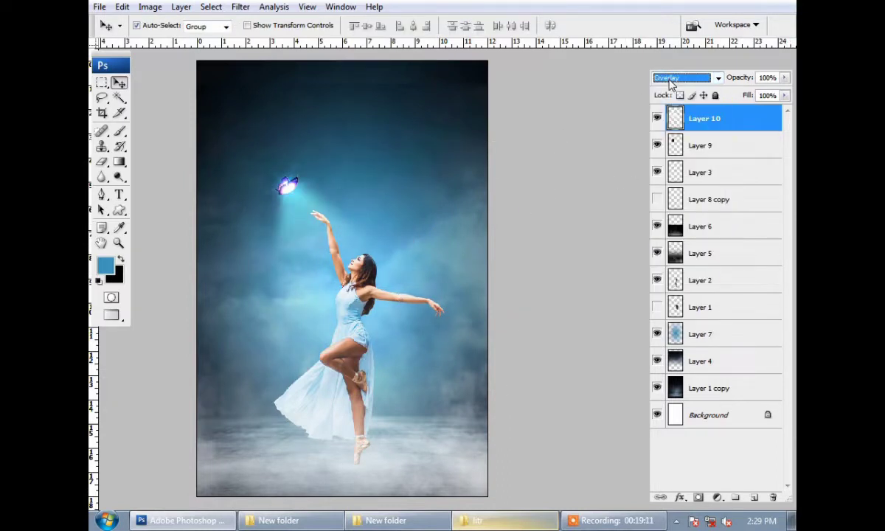
{"action": "scroll", "coordinate": [671, 85], "scroll_direction": "up", "scroll_amount": 2}
{"action": "scroll", "coordinate": [671, 85], "scroll_direction": "up", "scroll_amount": 1}
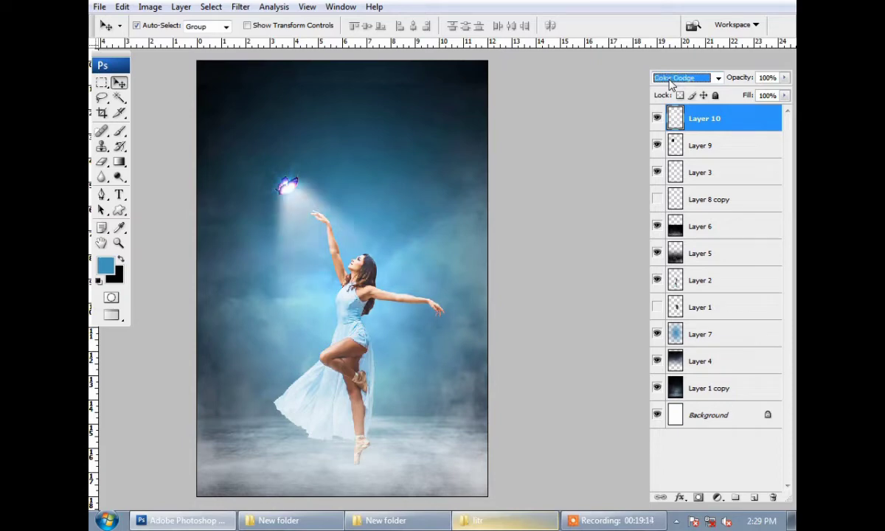
{"action": "scroll", "coordinate": [671, 85], "scroll_direction": "down", "scroll_amount": 1}
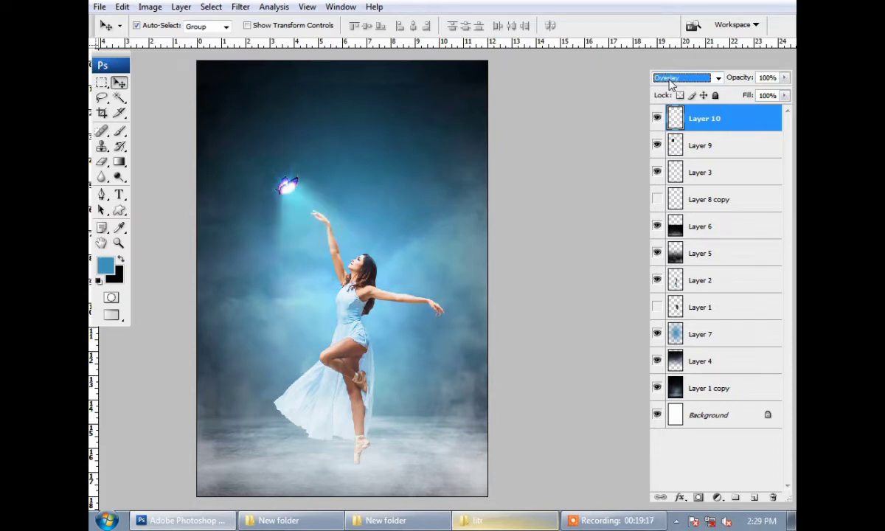
{"action": "scroll", "coordinate": [670, 85], "scroll_direction": "down", "scroll_amount": 1}
{"action": "scroll", "coordinate": [671, 85], "scroll_direction": "down", "scroll_amount": 1}
{"action": "scroll", "coordinate": [409, 154], "scroll_direction": "down", "scroll_amount": 1}
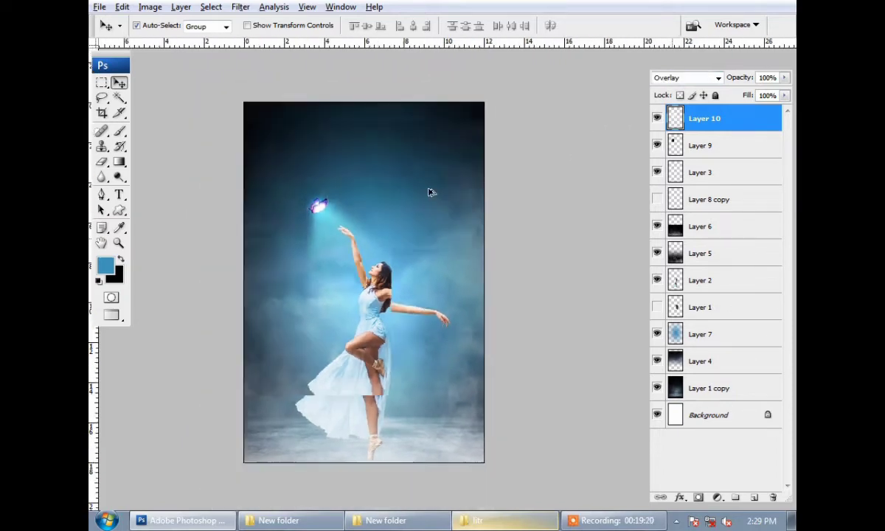
{"action": "mouse_move", "coordinate": [429, 192]}
{"action": "left_mouse_down"}
{"action": "mouse_move", "coordinate": [411, 195]}
{"action": "mouse_move", "coordinate": [430, 224]}
{"action": "left_mouse_up"}
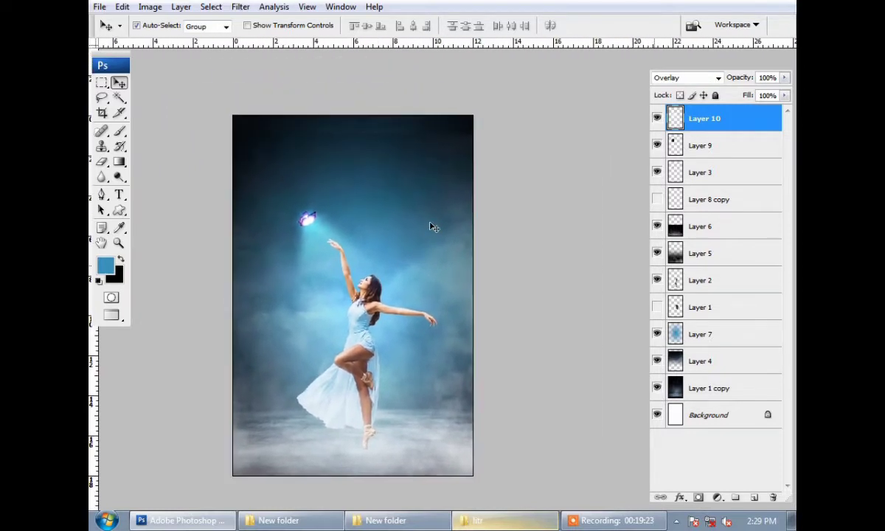
{"action": "scroll", "coordinate": [324, 221], "scroll_direction": "up", "scroll_amount": 1}
{"action": "scroll", "coordinate": [319, 207], "scroll_direction": "up", "scroll_amount": 1}
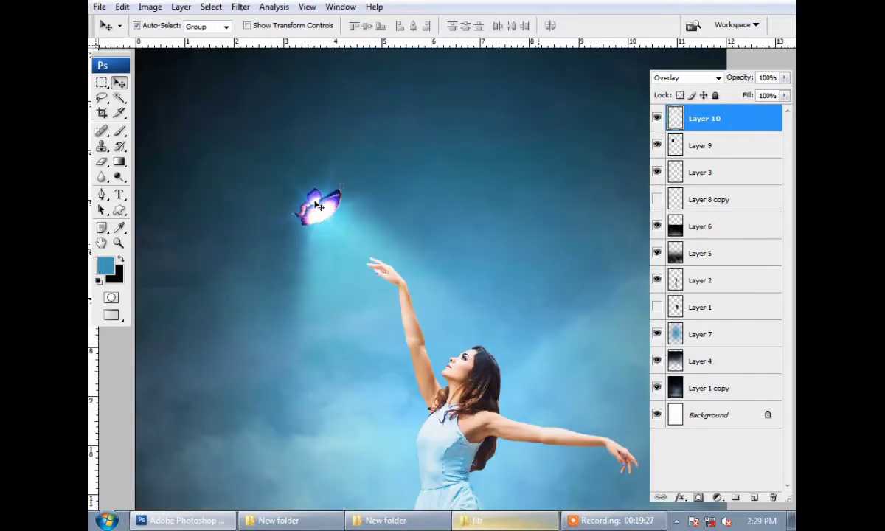
Step: Select the butterfly Layer 9 and lower its opacity to 44%
{"action": "left_click", "coordinate": [657, 146]}
{"action": "left_click", "coordinate": [701, 146]}
{"action": "left_click", "coordinate": [783, 77]}
{"action": "left_click_drag", "start_coordinate": [757, 100], "coordinate": [744, 96]}
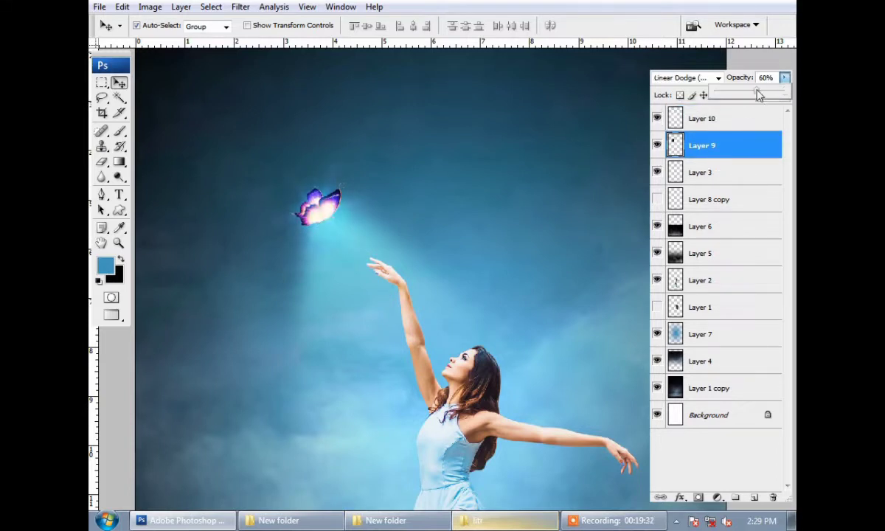
Step: Set Layer 9's blend mode to Color Dodge so the butterfly glows softly
{"action": "left_click", "coordinate": [680, 77]}
{"action": "key", "text": "Up"}
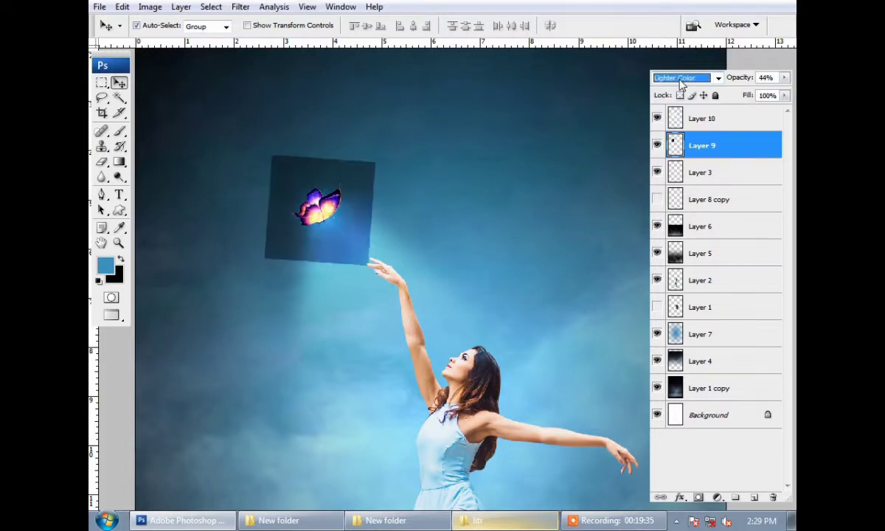
{"action": "key", "text": "Up"}
{"action": "key", "text": "Up"}
{"action": "key", "text": "Up"}
{"action": "key", "text": "Down"}
{"action": "key", "text": "Down"}
{"action": "key", "text": "Down"}
{"action": "key", "text": "Down"}
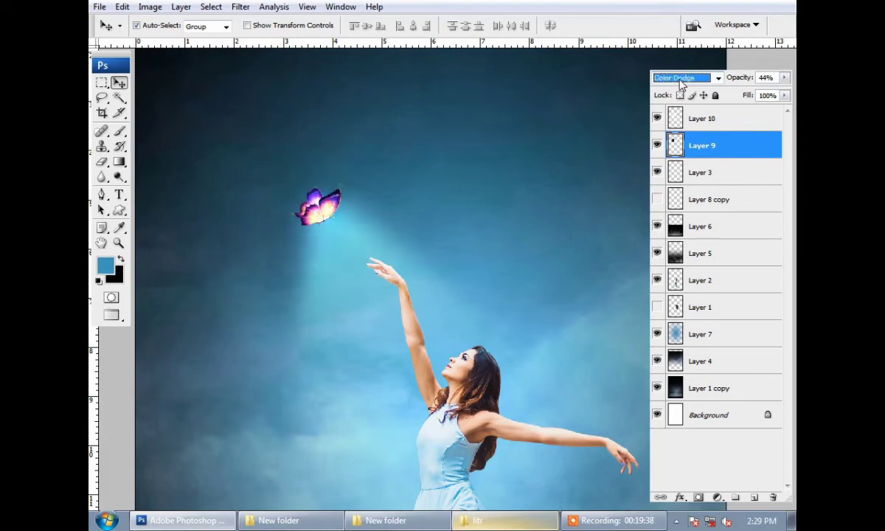
{"action": "key", "text": "Down"}
{"action": "key", "text": "Down"}
{"action": "key", "text": "Down"}
{"action": "key", "text": "Up"}
{"action": "key", "text": "Up"}
{"action": "key", "text": "Up"}
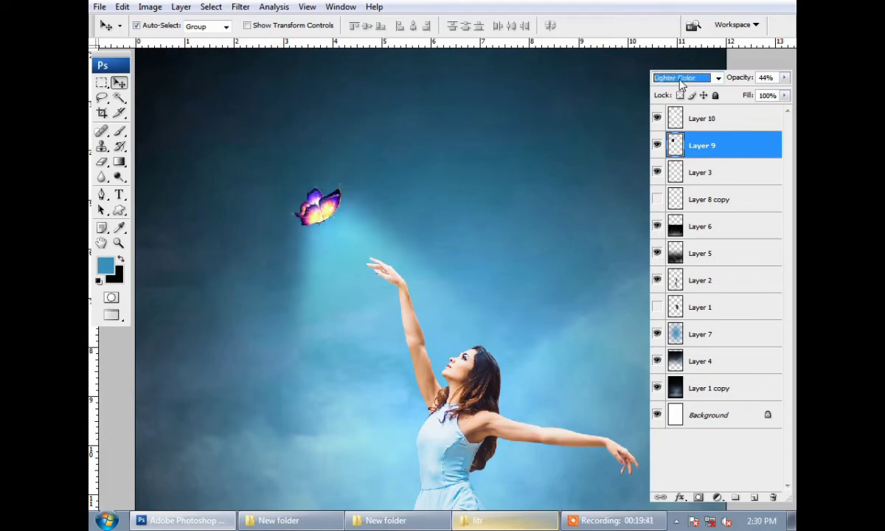
{"action": "key", "text": "Up"}
{"action": "key", "text": "Up"}
{"action": "key", "text": "Down"}
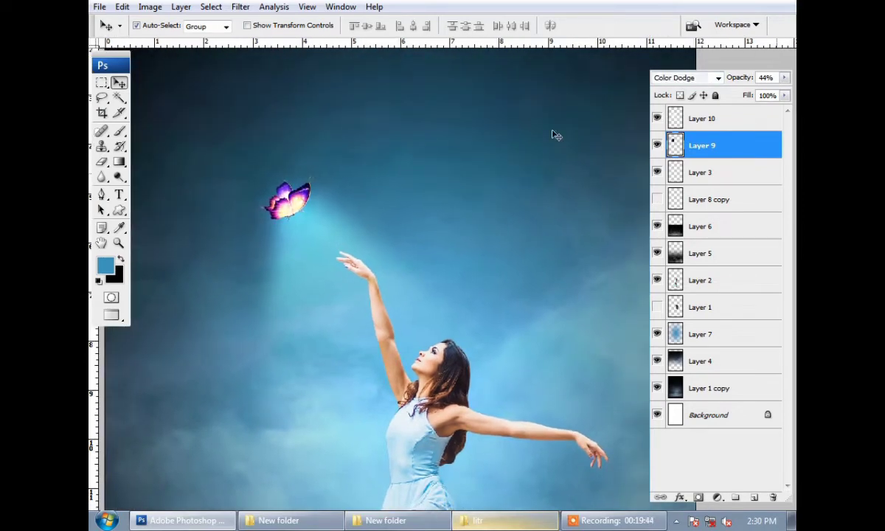
{"action": "key", "text": "ctrl+minus"}
{"action": "mouse_move", "coordinate": [527, 172]}
{"action": "left_mouse_down"}
{"action": "mouse_move", "coordinate": [473, 170]}
{"action": "mouse_move", "coordinate": [474, 227]}
{"action": "left_mouse_up"}
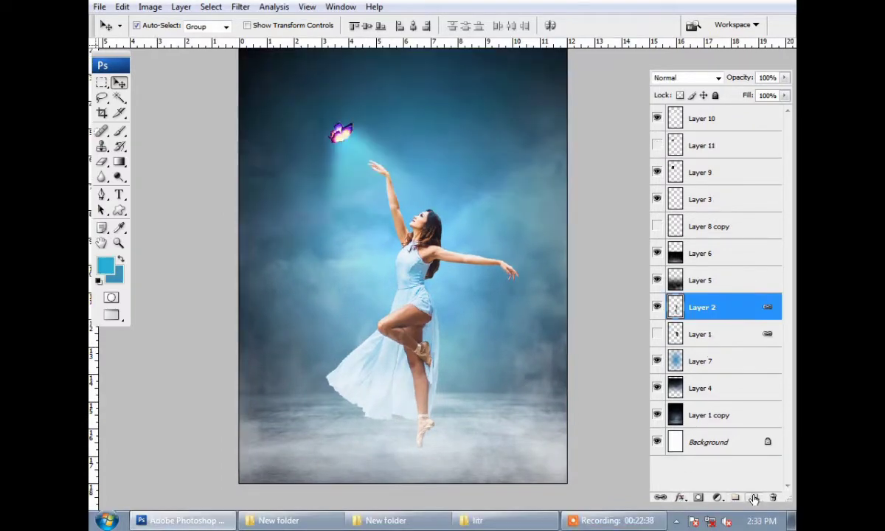
Step: Add a new layer above the dancer, fill it with 50% gray, and clip it to Layer 2
{"action": "left_click", "coordinate": [753, 499]}
{"action": "left_click", "coordinate": [99, 7]}
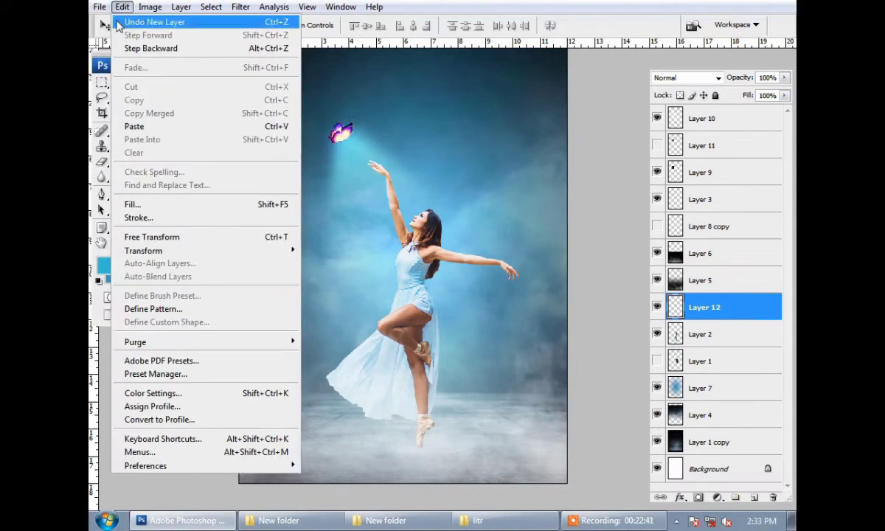
{"action": "left_click", "coordinate": [182, 202]}
{"action": "left_click", "coordinate": [522, 145]}
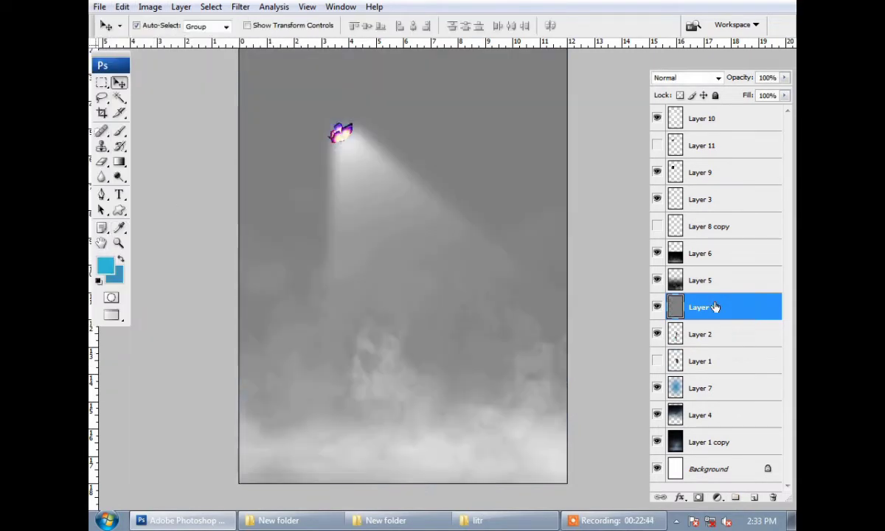
{"action": "right_click", "coordinate": [711, 307]}
{"action": "left_click", "coordinate": [606, 344]}
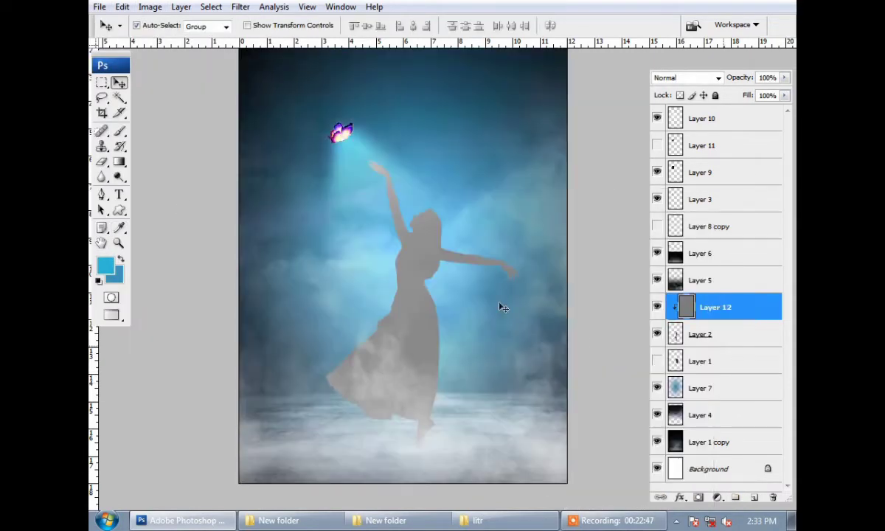
Step: Set the clipped grey layer's blend mode to Overlay
{"action": "left_click", "coordinate": [685, 77]}
{"action": "left_click", "coordinate": [667, 201]}
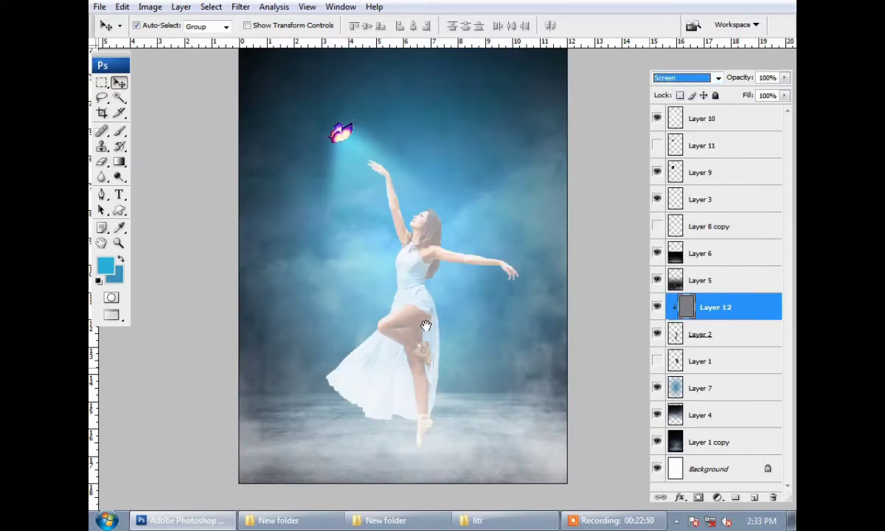
{"action": "left_click", "coordinate": [686, 78]}
{"action": "left_click", "coordinate": [668, 254]}
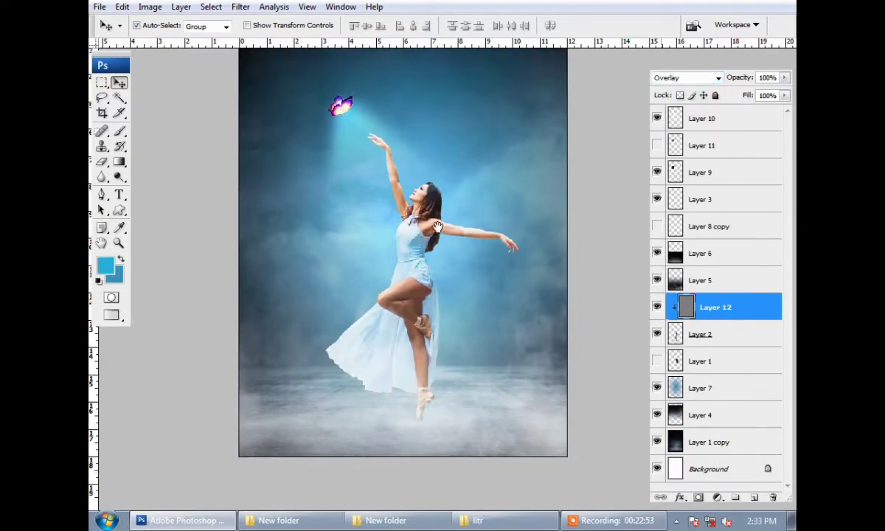
{"action": "key", "text": "ctrl+plus"}
Step: Dodge the dancer's arms and legs with Highlights at 88% on the clipped grey layer
{"action": "key", "text": "o"}
{"action": "scroll", "coordinate": [413, 184], "scroll_direction": "up", "scroll_amount": 3}
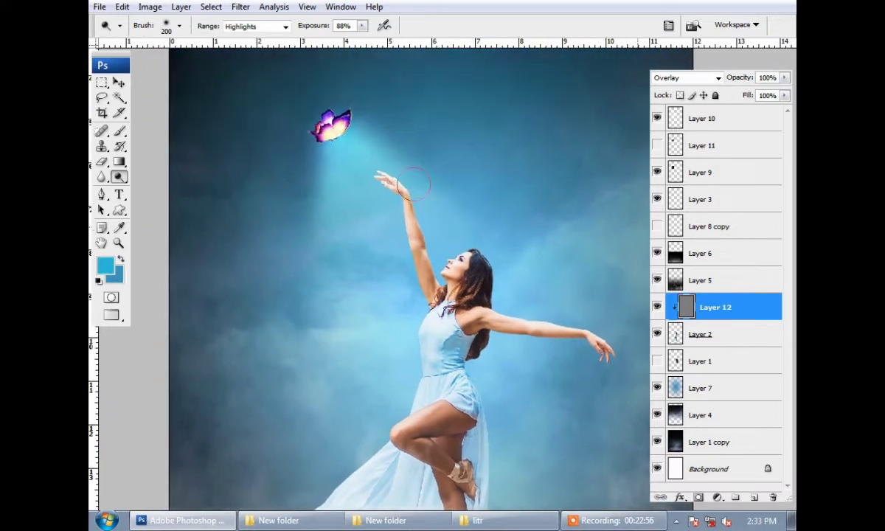
{"action": "scroll", "coordinate": [430, 201], "scroll_direction": "down", "scroll_amount": 2}
{"action": "scroll", "coordinate": [507, 254], "scroll_direction": "right", "scroll_amount": 1}
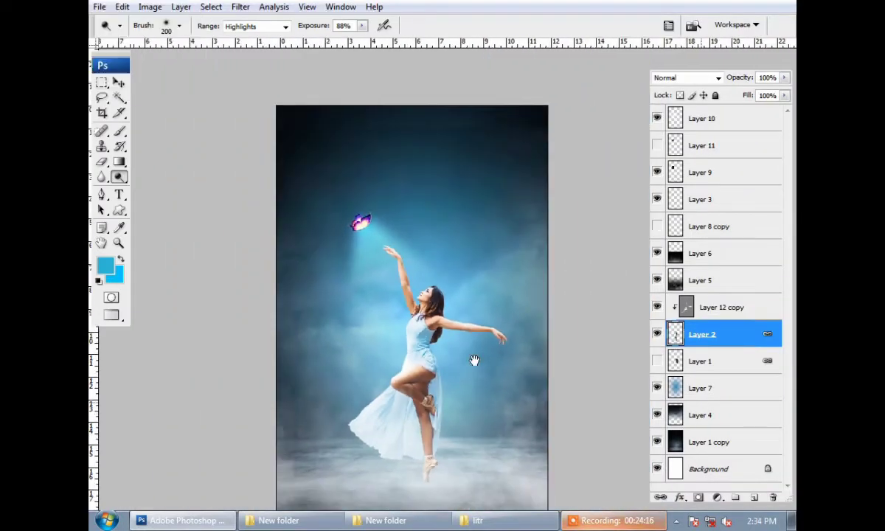
{"action": "scroll", "coordinate": [463, 375], "scroll_direction": "down", "scroll_amount": 1}
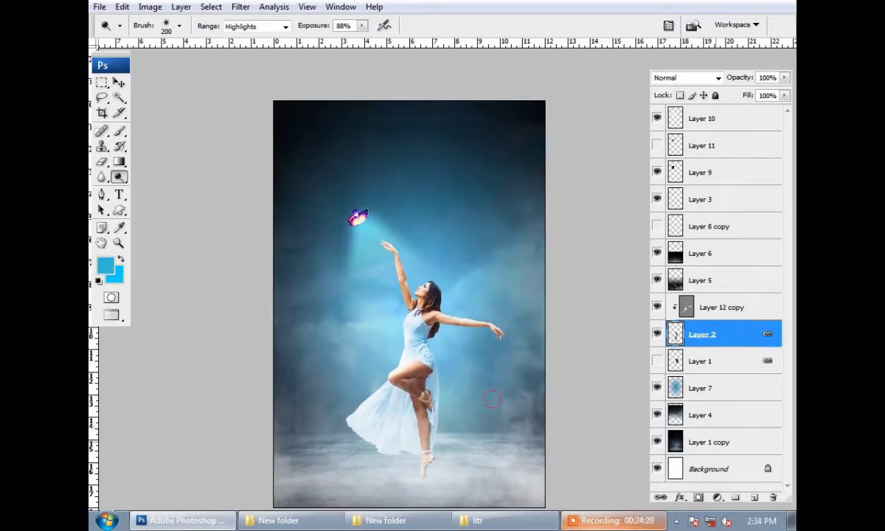
{"action": "key", "text": "v"}
{"action": "scroll", "coordinate": [450, 413], "scroll_direction": "down", "scroll_amount": 1}
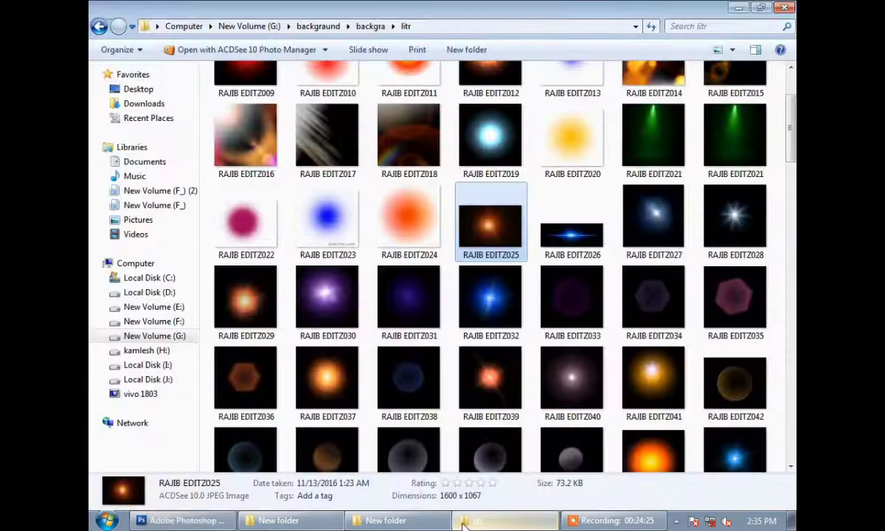
{"action": "left_click", "coordinate": [302, 520]}
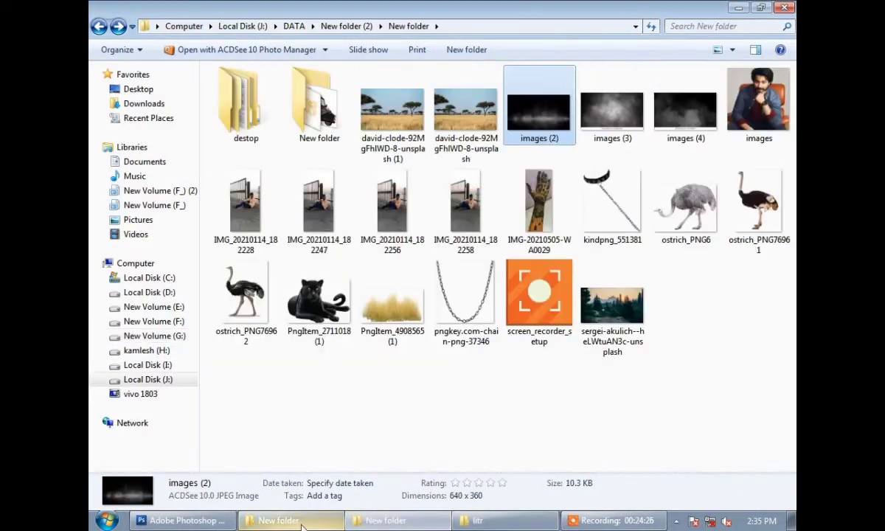
{"action": "left_click", "coordinate": [586, 522]}
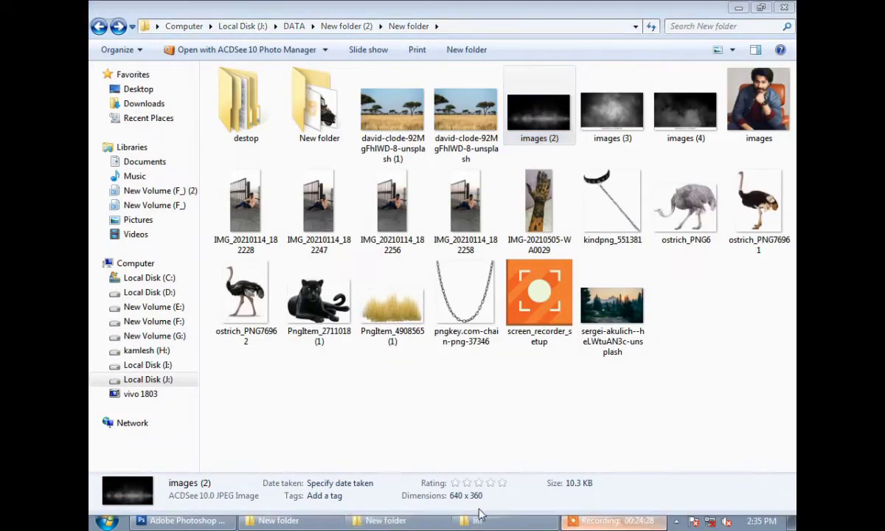
{"action": "left_click", "coordinate": [210, 521]}
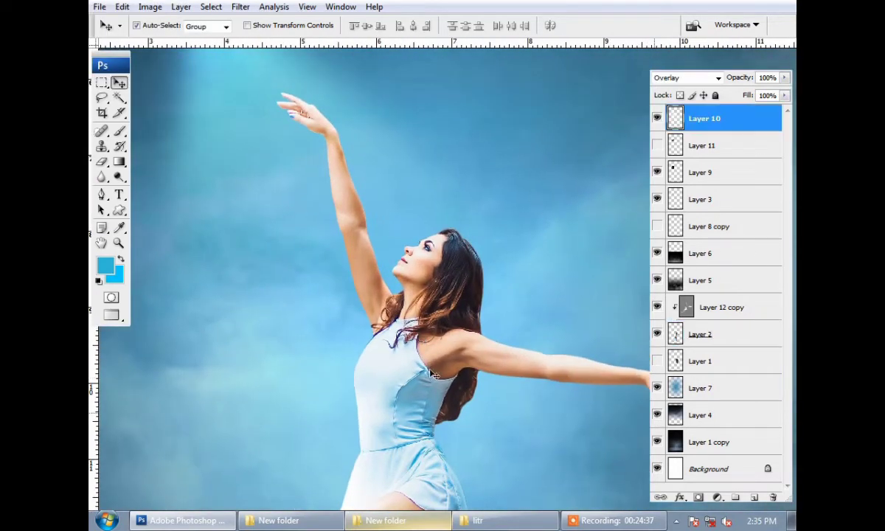
Step: Apply Levels to the dancer with input values of about 25, 1.15 and 247
{"action": "key", "text": "ctrl+l"}
{"action": "left_click_drag", "start_coordinate": [649, 338], "coordinate": [645, 338]}
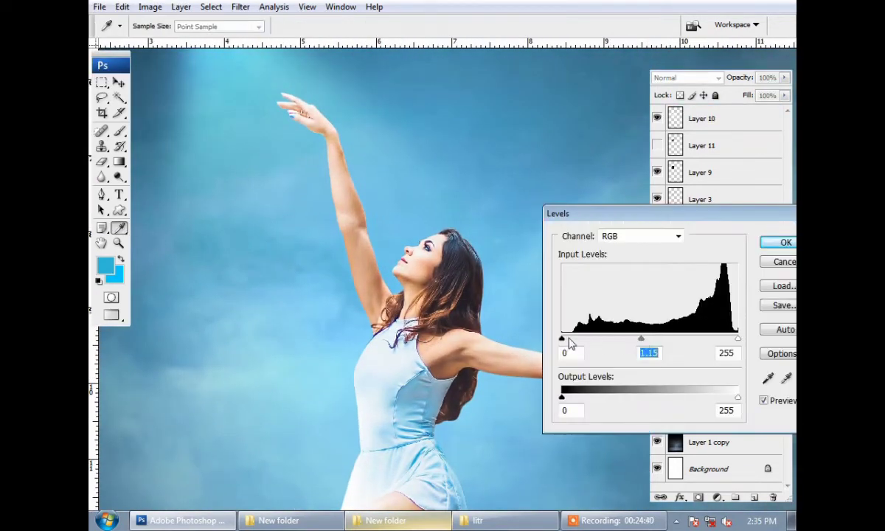
{"action": "left_click_drag", "start_coordinate": [562, 339], "coordinate": [576, 338]}
{"action": "left_click_drag", "start_coordinate": [737, 339], "coordinate": [732, 339]}
{"action": "left_click_drag", "start_coordinate": [577, 339], "coordinate": [573, 338]}
{"action": "key", "text": "Return"}
{"action": "key", "text": "v"}
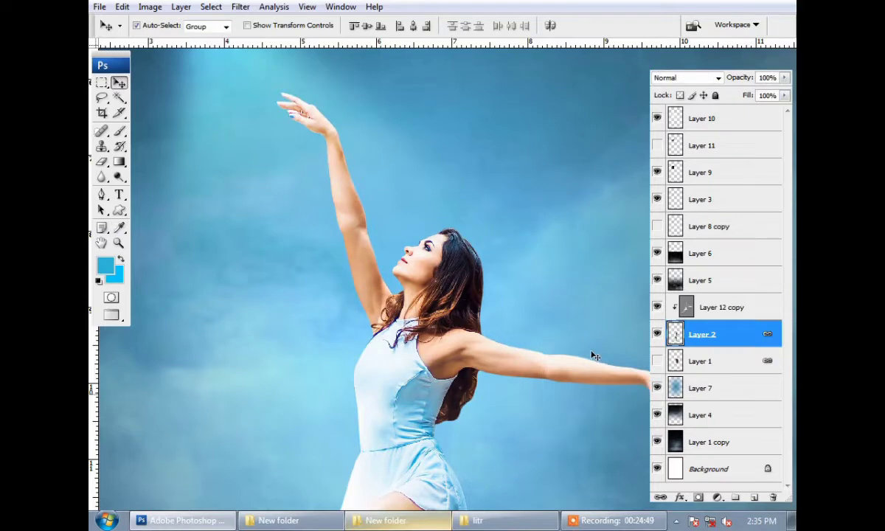
Step: Warm the dancer with a +5 red Color Balance on the highlights
{"action": "key", "text": "ctrl+b"}
{"action": "type", "text": "+6"}
{"action": "key", "text": "Tab"}
{"action": "type", "text": "-7"}
{"action": "key", "text": "alt+h"}
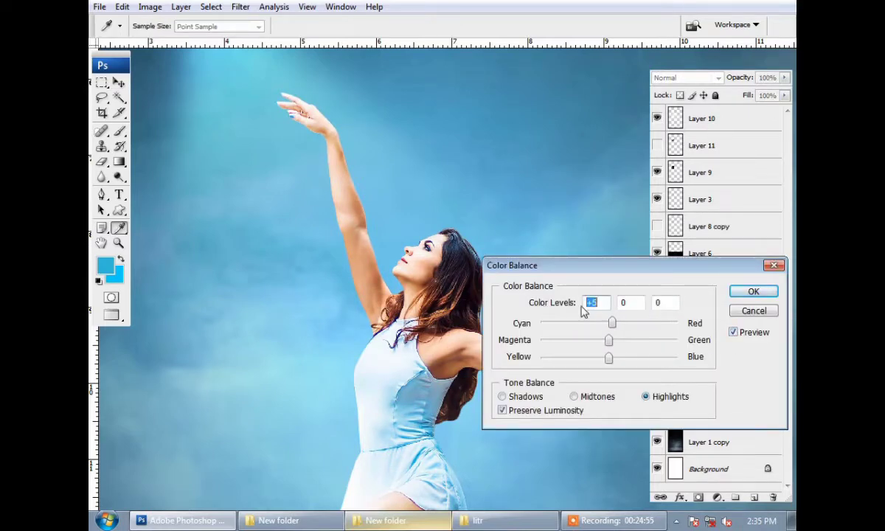
{"action": "key", "text": "Return"}
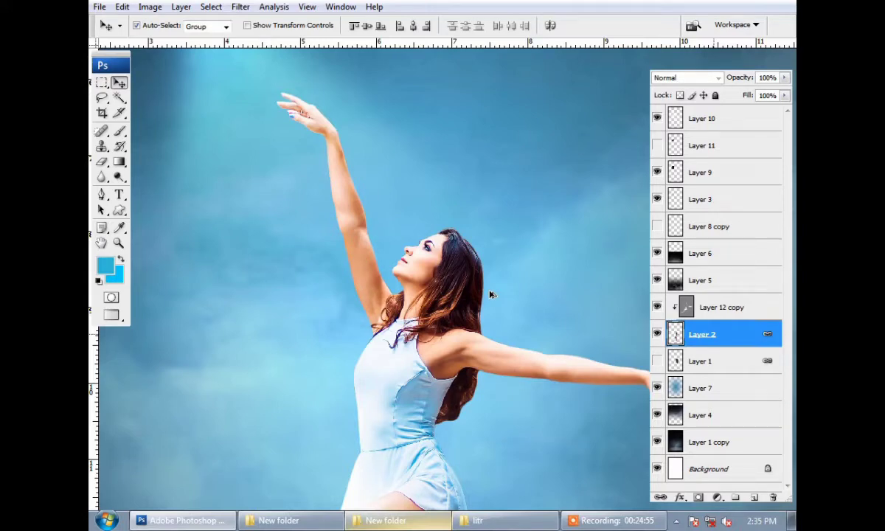
{"action": "scroll", "coordinate": [492, 295], "scroll_direction": "down", "scroll_amount": 1}
Step: Select the Layer 7 blue glow and scale it up to about 119.6%
{"action": "scroll", "coordinate": [492, 295], "scroll_direction": "down", "scroll_amount": 1}
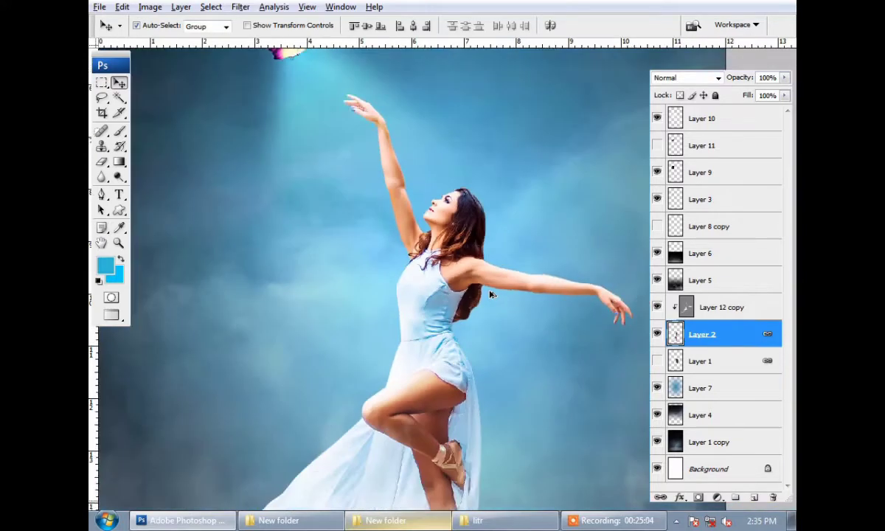
{"action": "scroll", "coordinate": [492, 299], "scroll_direction": "down", "scroll_amount": 1}
{"action": "scroll", "coordinate": [492, 298], "scroll_direction": "down", "scroll_amount": 1}
{"action": "mouse_move", "coordinate": [506, 318]}
{"action": "left_mouse_down"}
{"action": "mouse_move", "coordinate": [519, 319]}
{"action": "mouse_move", "coordinate": [503, 362]}
{"action": "left_mouse_up"}
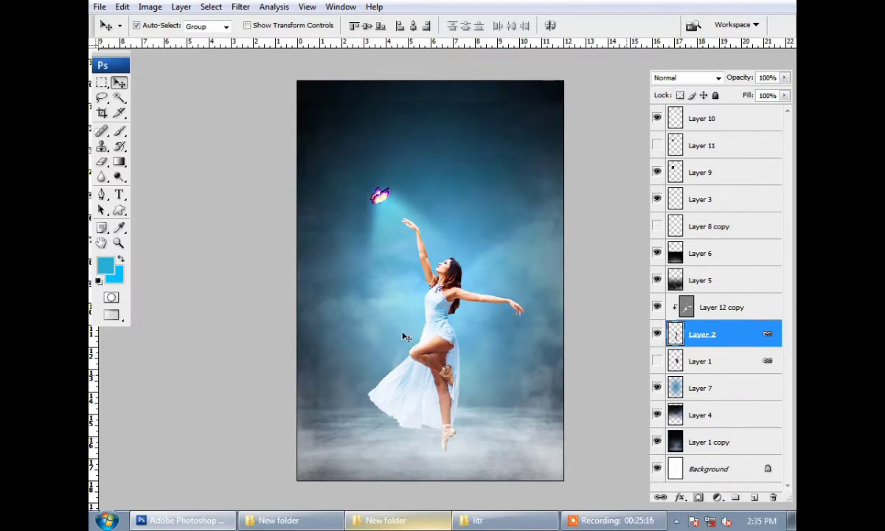
{"action": "left_click_drag", "start_coordinate": [434, 237], "coordinate": [470, 239]}
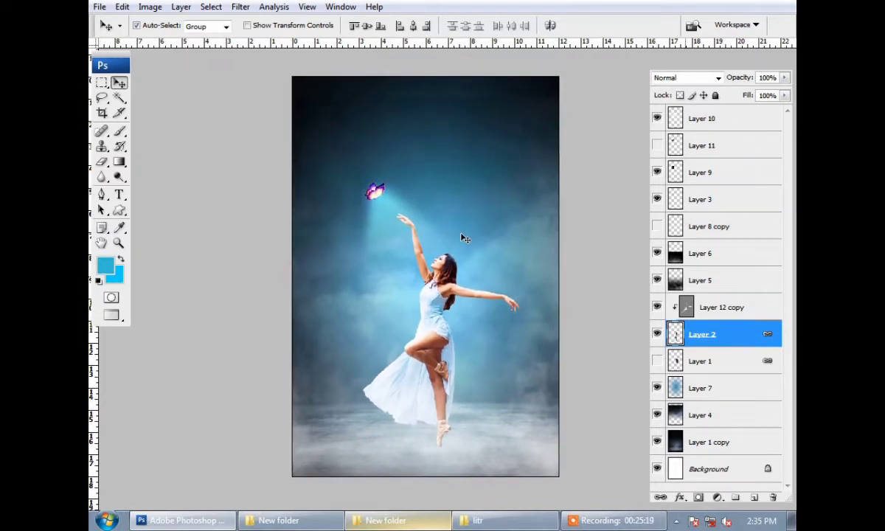
{"action": "key", "text": "alt+bracketleft"}
{"action": "key", "text": "ctrl+t"}
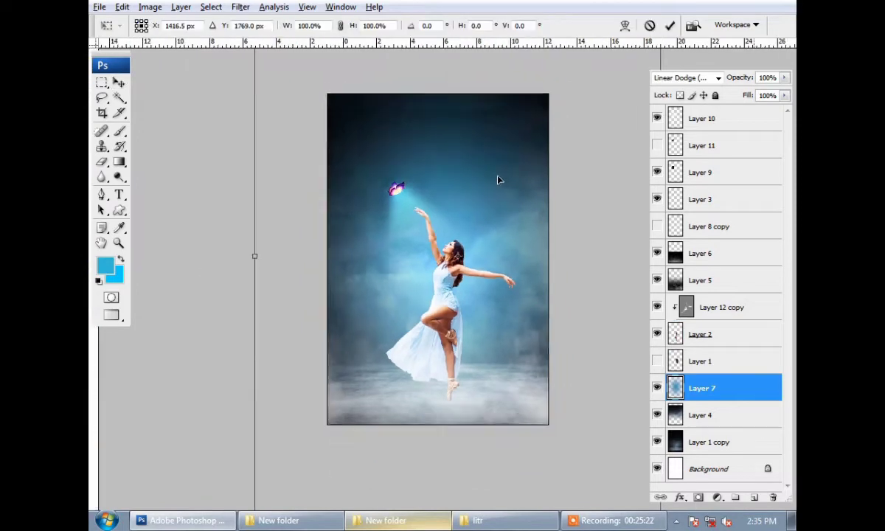
{"action": "scroll", "coordinate": [497, 180], "scroll_direction": "down", "scroll_amount": 2}
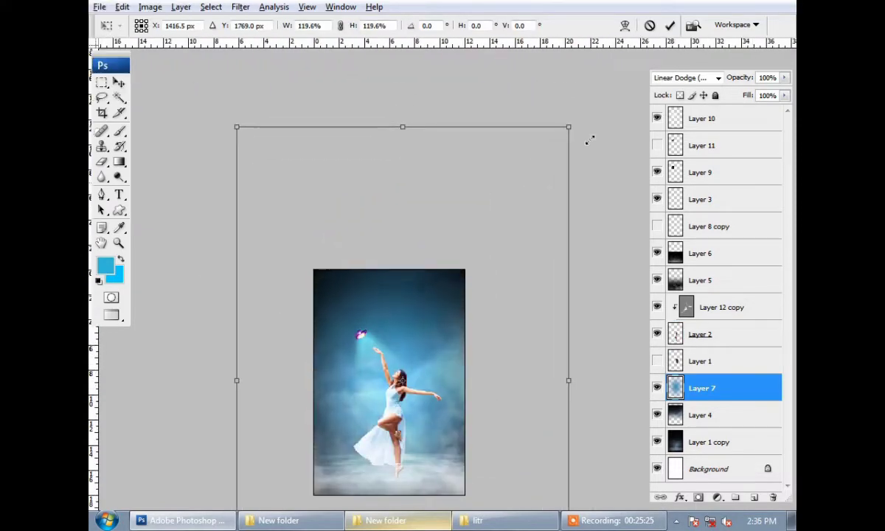
{"action": "left_click_drag", "start_coordinate": [544, 168], "coordinate": [567, 172]}
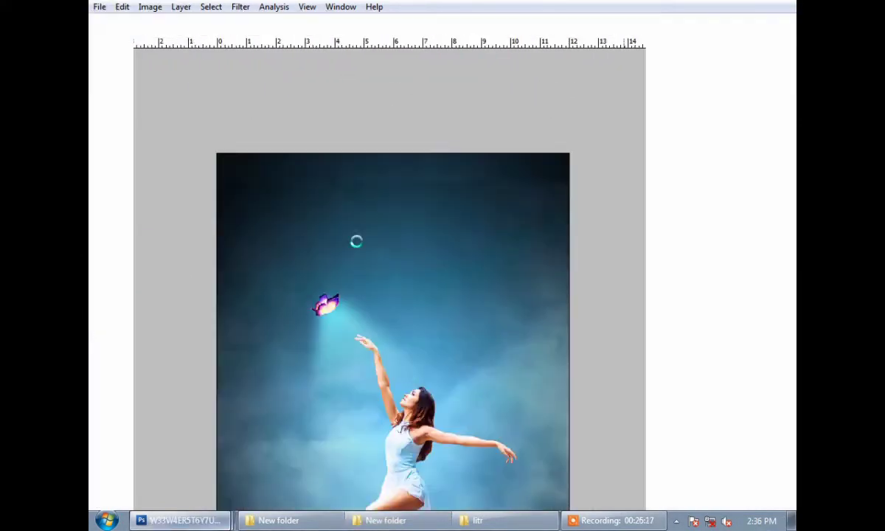
Step: Type 'butterfly' above the butterfly and scale the text up about five times
{"action": "left_click", "coordinate": [361, 244]}
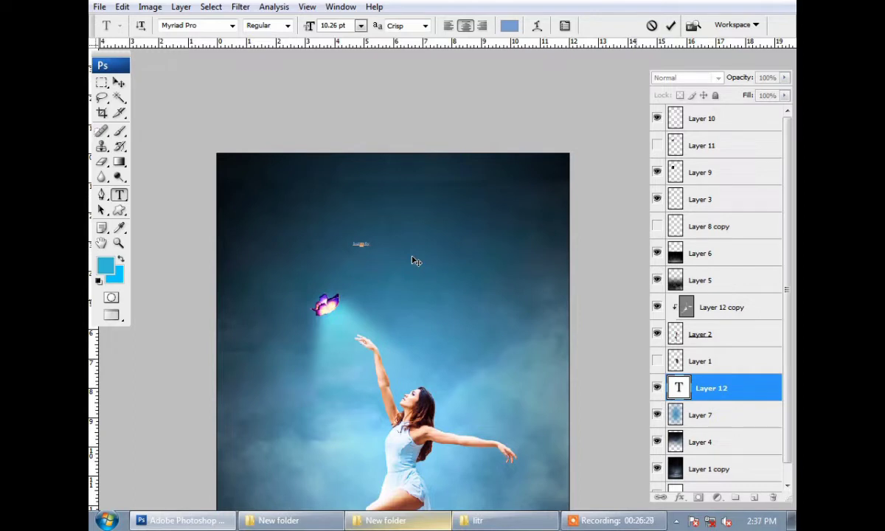
{"action": "key", "text": "ctrl+Return"}
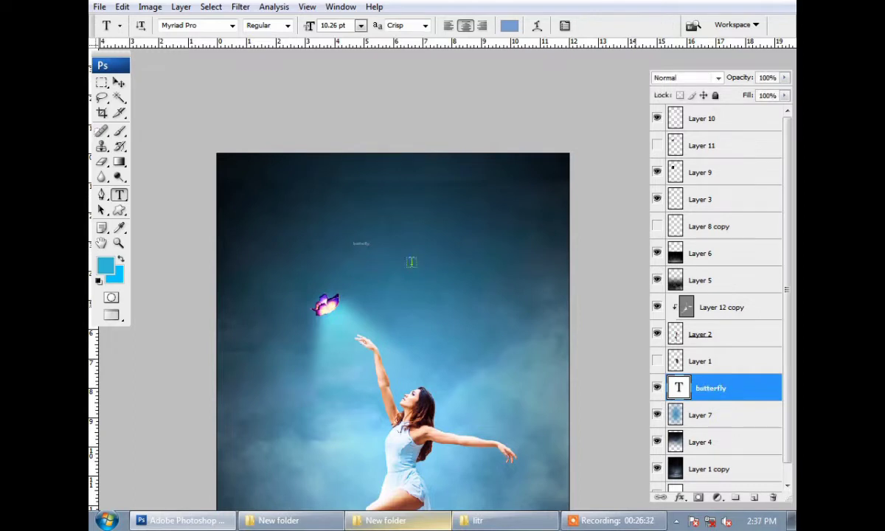
{"action": "key", "text": "ctrl+t"}
{"action": "left_click_drag", "start_coordinate": [371, 240], "coordinate": [439, 208]}
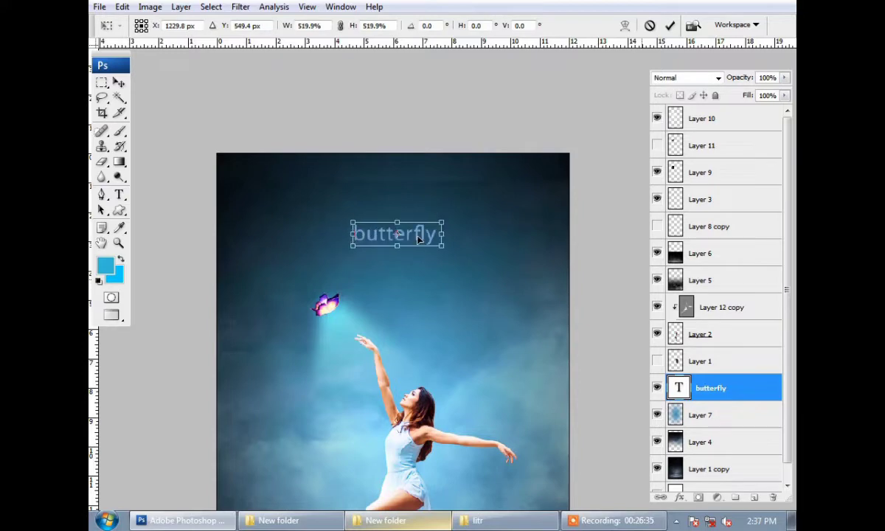
{"action": "key", "text": "Return"}
{"action": "key", "text": "ctrl+minus"}
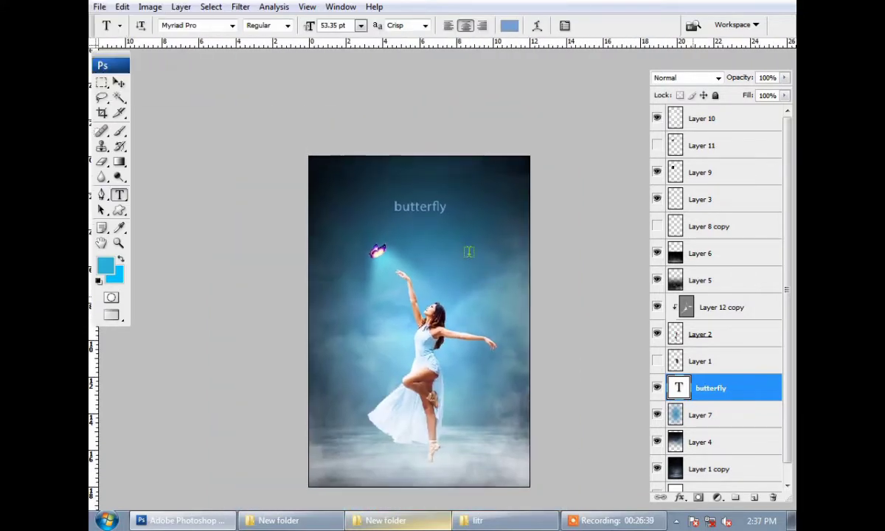
{"action": "key", "text": "ctrl+plus"}
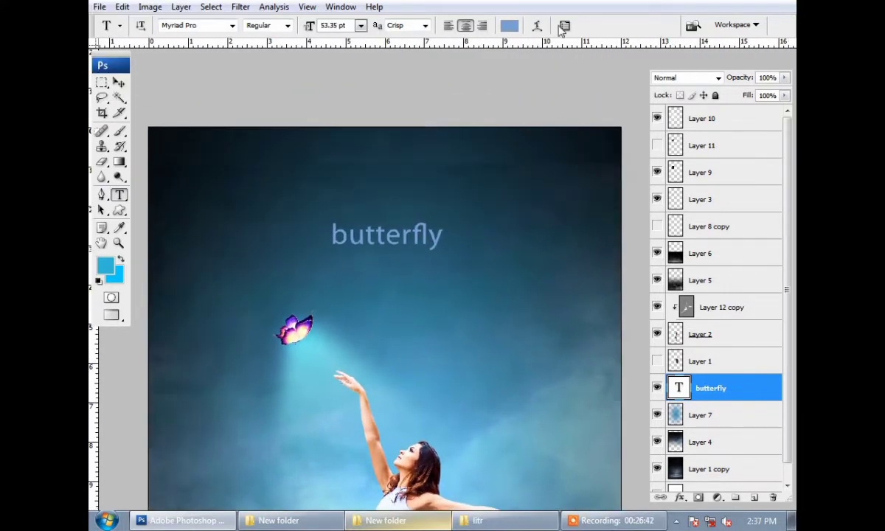
Step: Turn on All Caps for the title in the Character panel
{"action": "left_click", "coordinate": [565, 27]}
{"action": "left_click", "coordinate": [550, 168]}
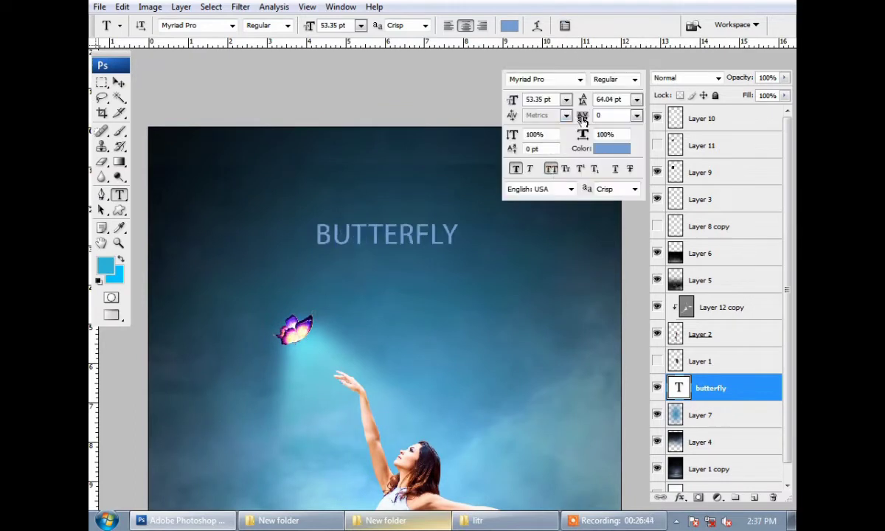
{"action": "left_click", "coordinate": [638, 64]}
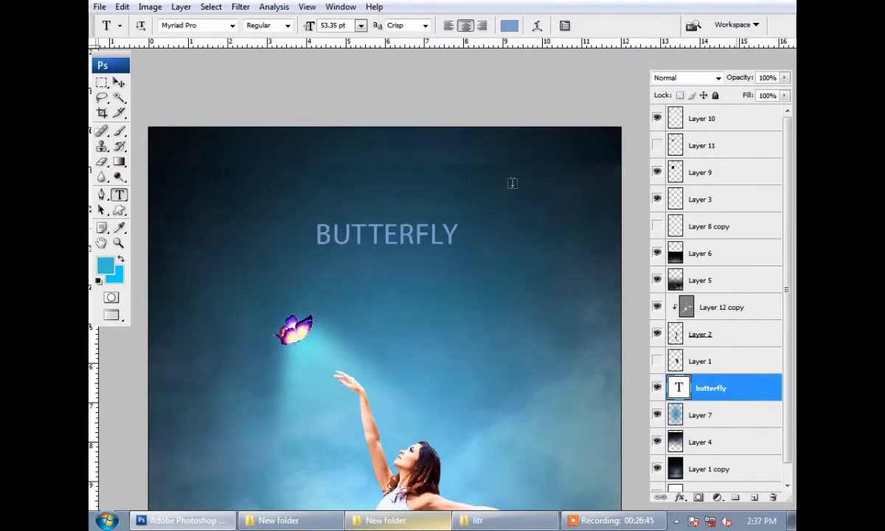
{"action": "left_click", "coordinate": [452, 235]}
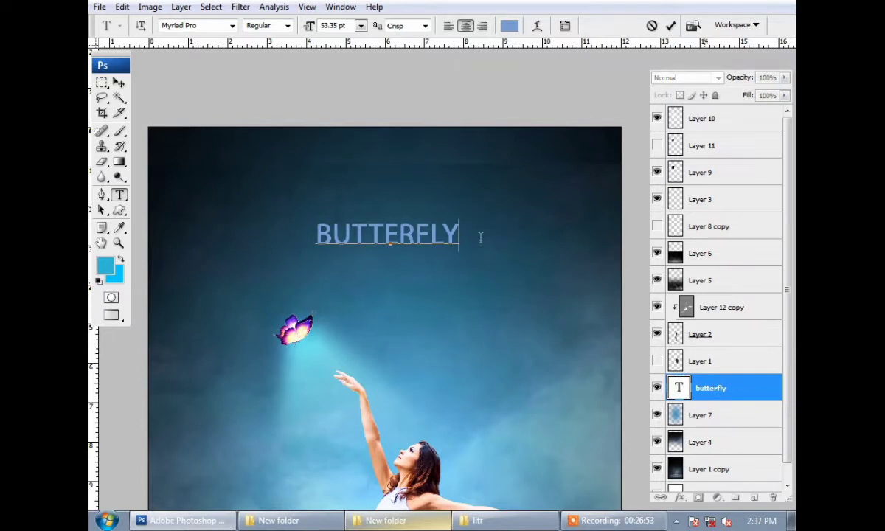
{"action": "key", "text": "ctrl+Return"}
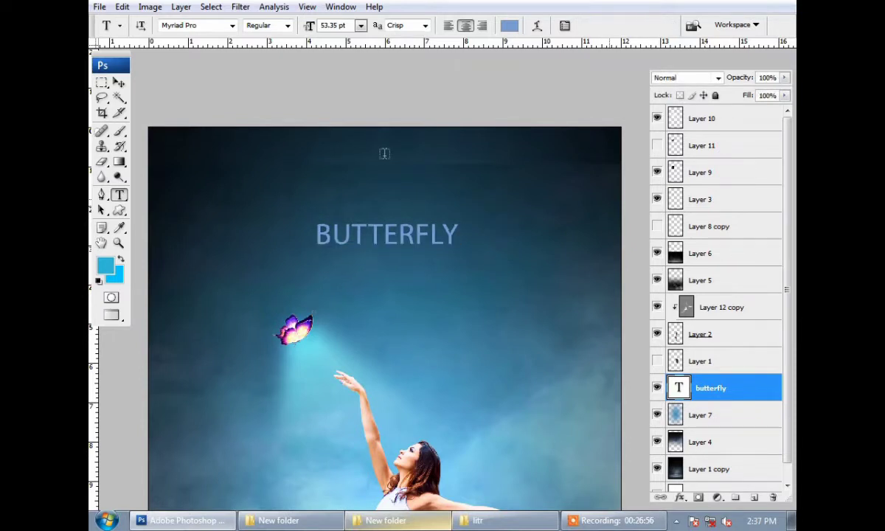
Step: Set the BUTTERFLY title's font to Swiss921 BT and nudge it into position
{"action": "left_click", "coordinate": [212, 23]}
{"action": "key", "text": "Down"}
{"action": "key", "text": "Down"}
{"action": "key", "text": "Down"}
{"action": "key", "text": "Down"}
{"action": "key", "text": "Down"}
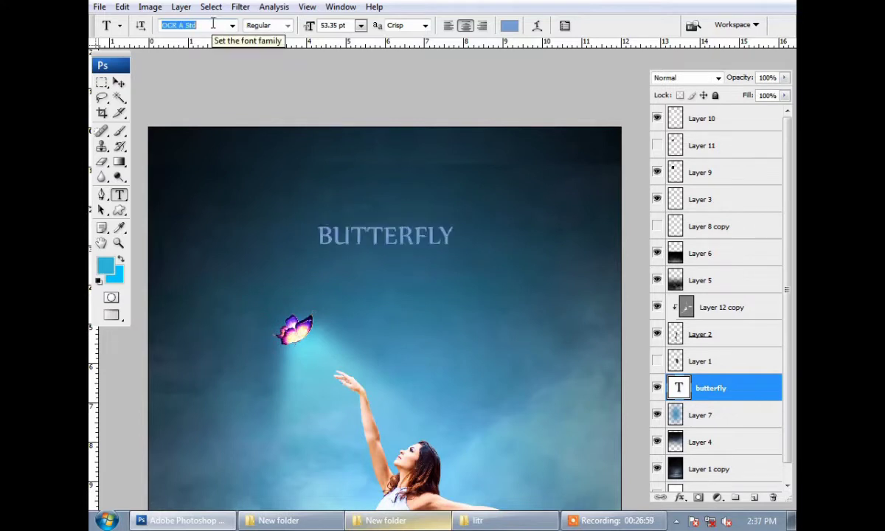
{"action": "key", "text": "Down"}
{"action": "key", "text": "Down"}
{"action": "key", "text": "Down"}
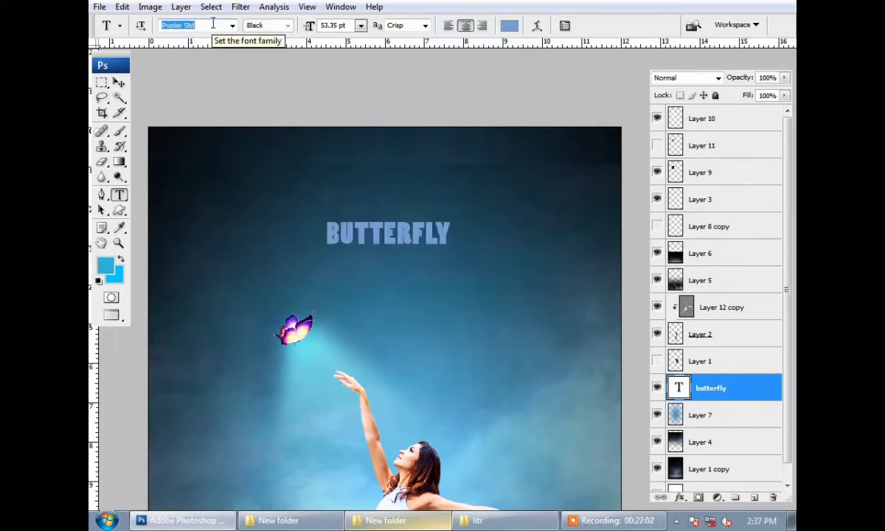
{"action": "key", "text": "Down"}
{"action": "key", "text": "Up"}
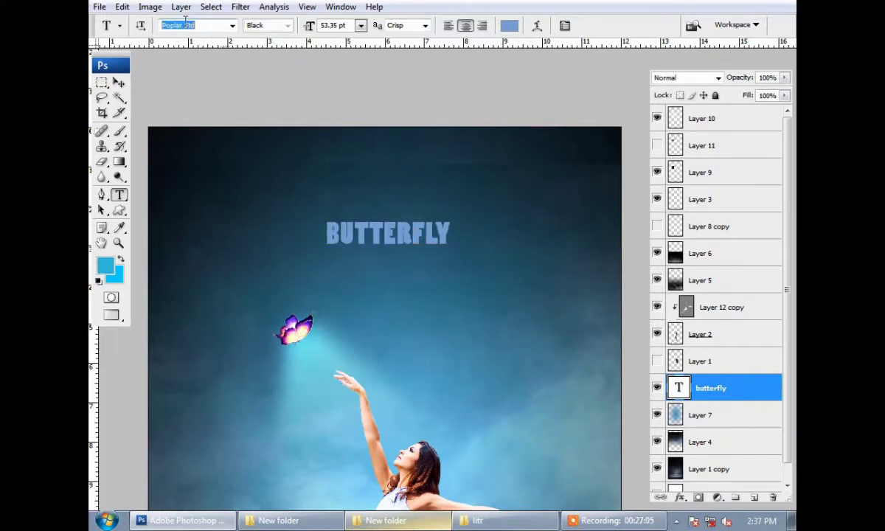
{"action": "key", "text": "Down"}
{"action": "key", "text": "Down"}
{"action": "key", "text": "Down"}
{"action": "key", "text": "Down"}
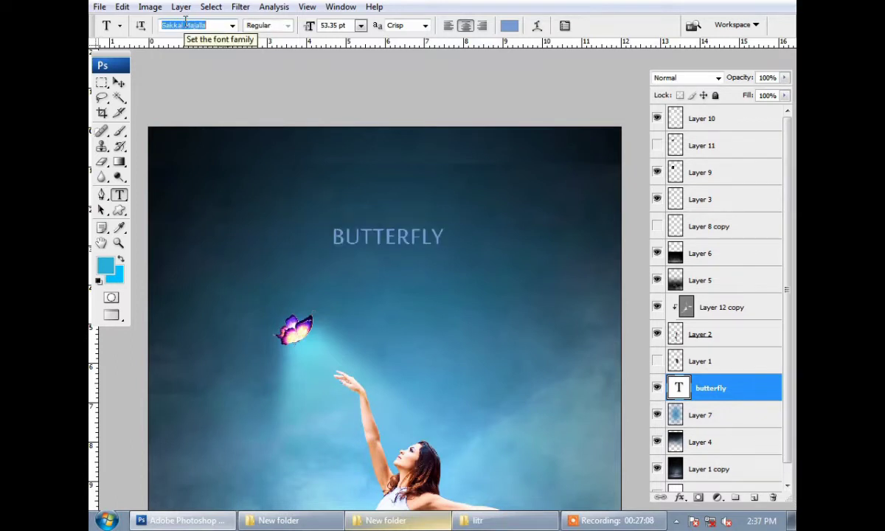
{"action": "key", "text": "Down"}
{"action": "key", "text": "Down"}
{"action": "key", "text": "Down"}
{"action": "key", "text": "Down"}
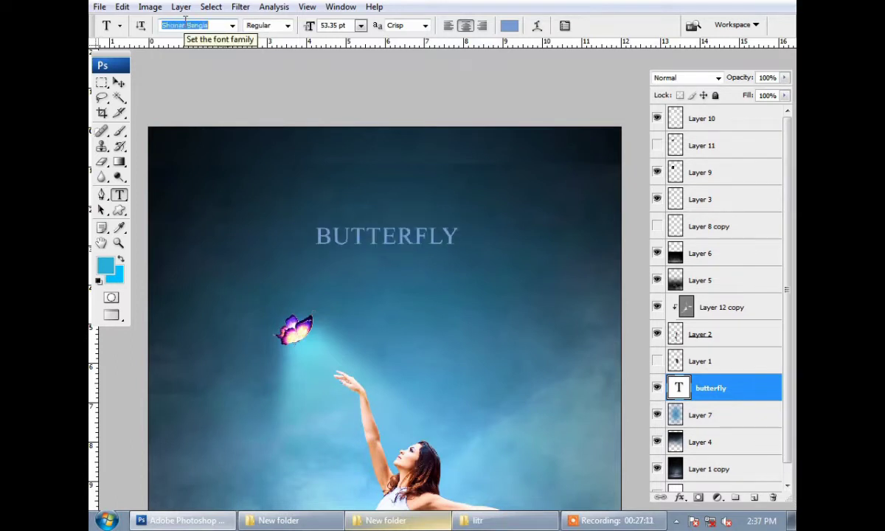
{"action": "key", "text": "Return"}
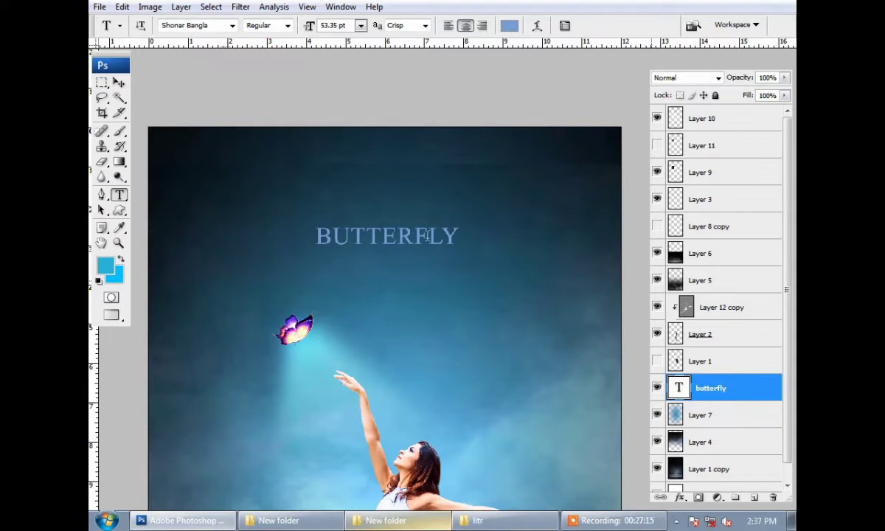
{"action": "key", "text": "ctrl+t"}
{"action": "key", "text": "Return"}
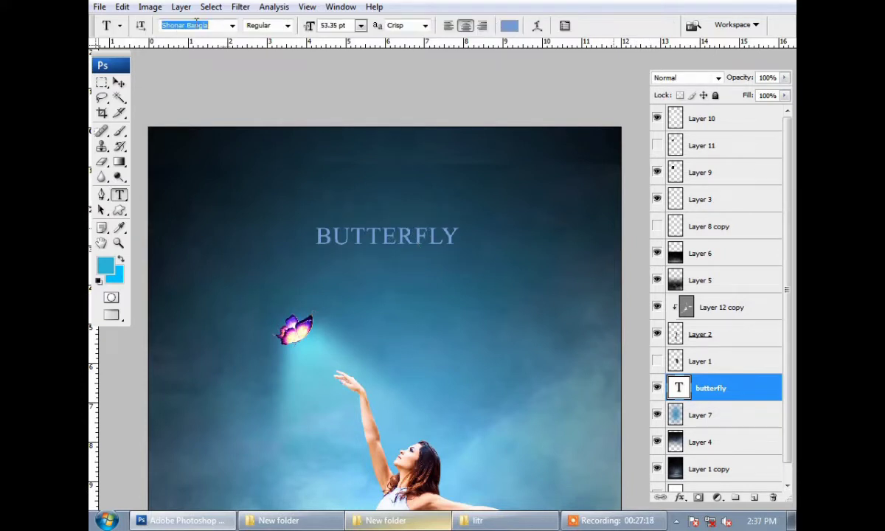
{"action": "key", "text": "Down"}
{"action": "key", "text": "Down"}
{"action": "key", "text": "Down"}
{"action": "key", "text": "Down"}
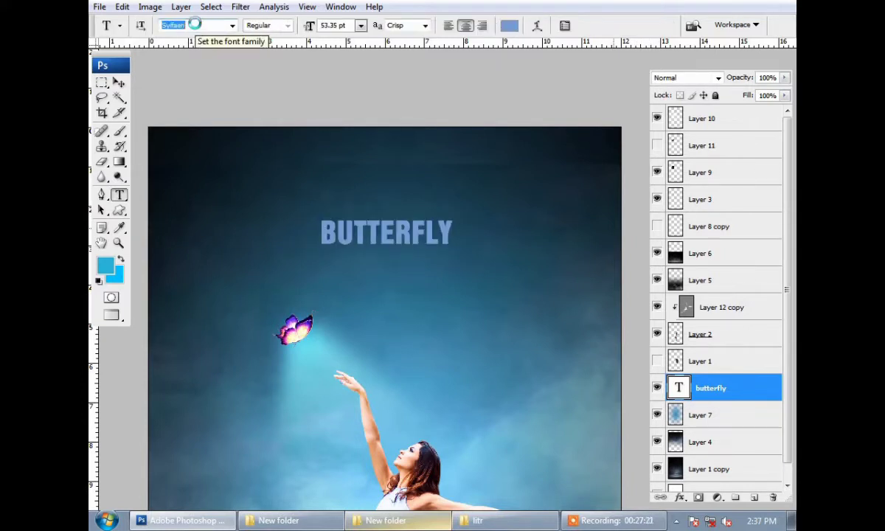
{"action": "key", "text": "Return"}
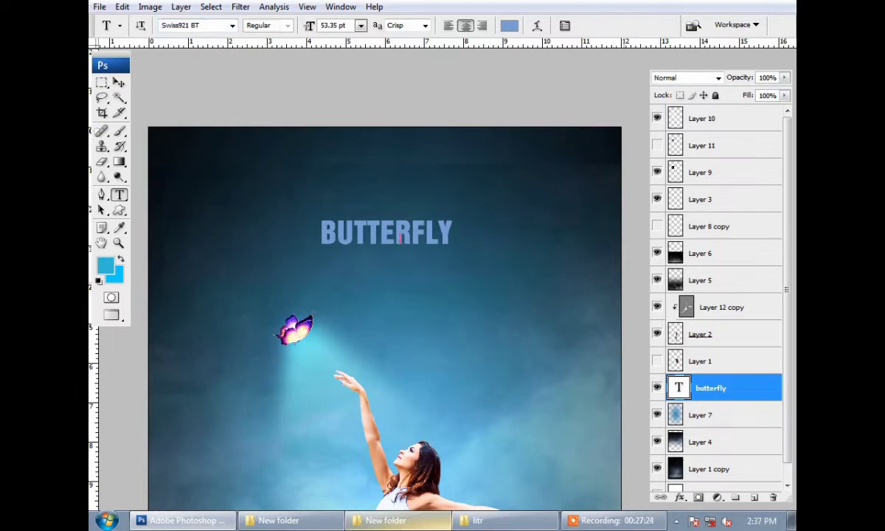
{"action": "key", "text": "v"}
{"action": "mouse_move", "coordinate": [385, 240]}
{"action": "left_mouse_down"}
{"action": "mouse_move", "coordinate": [363, 236]}
{"action": "mouse_move", "coordinate": [374, 236]}
{"action": "left_mouse_up"}
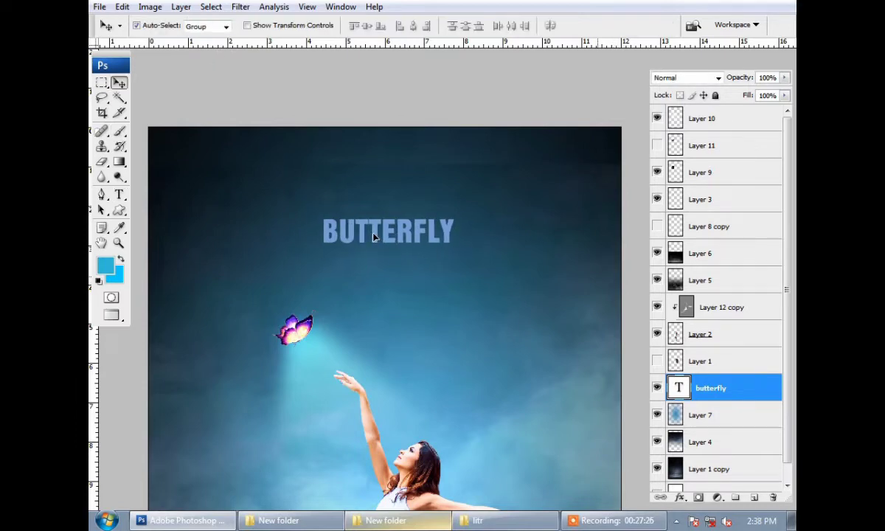
Step: Select the BUTTERFLY text layer and fill it with the cyan foreground colour
{"action": "key", "text": "ctrl+minus"}
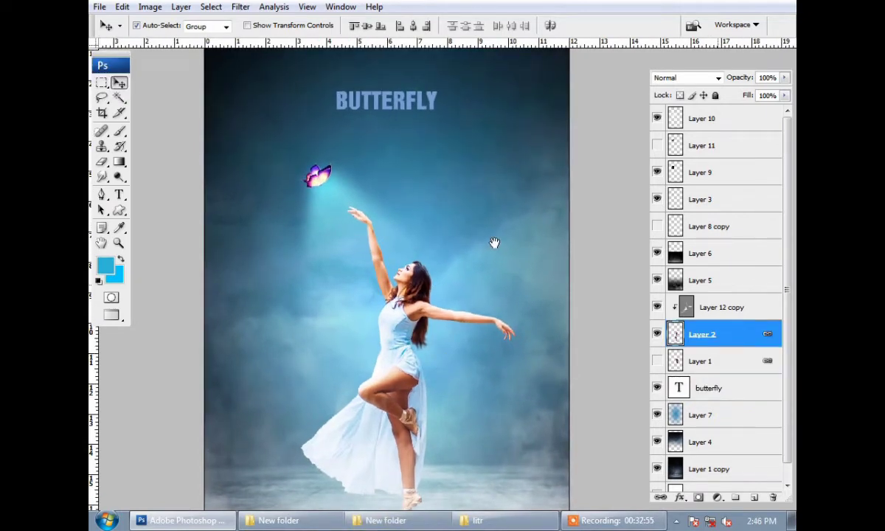
{"action": "key", "text": "ctrl+minus"}
{"action": "key", "text": "ctrl+plus"}
{"action": "key", "text": "ctrl+plus"}
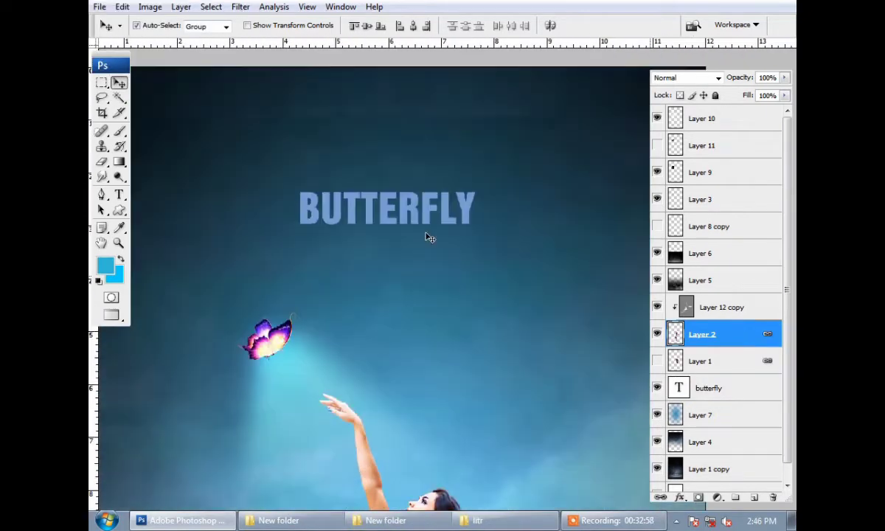
{"action": "left_click", "coordinate": [391, 210]}
{"action": "key", "text": "alt+BackSpace"}
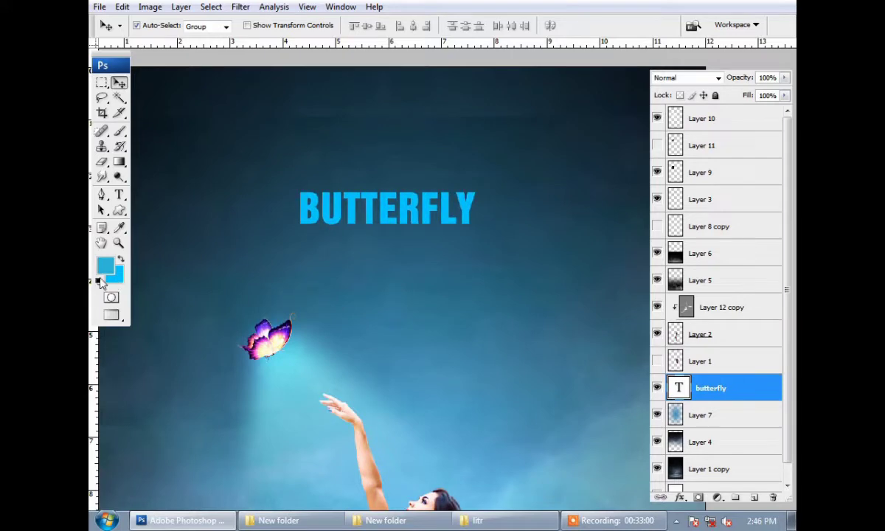
Step: Recolour the BUTTERFLY text with a darker blue background colour
{"action": "left_click", "coordinate": [112, 277]}
{"action": "mouse_move", "coordinate": [636, 424]}
{"action": "left_mouse_down"}
{"action": "mouse_move", "coordinate": [652, 370]}
{"action": "mouse_move", "coordinate": [612, 345]}
{"action": "left_mouse_up"}
{"action": "key", "text": "Return"}
{"action": "key", "text": "ctrl+BackSpace"}
{"action": "left_click", "coordinate": [114, 275]}
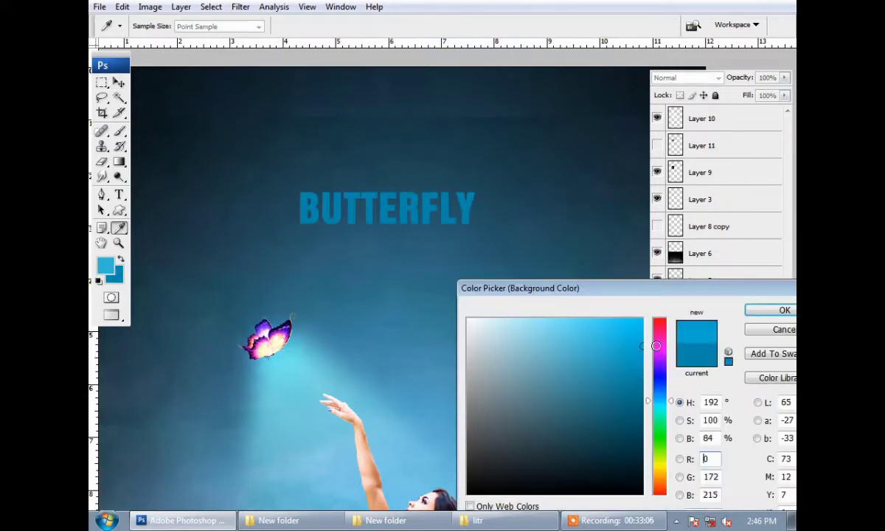
{"action": "key", "text": "Return"}
{"action": "key", "text": "ctrl+BackSpace"}
Step: Scale the BUTTERFLY title down to 98.6%
{"action": "key", "text": "ctrl+minus"}
{"action": "key", "text": "ctrl+minus"}
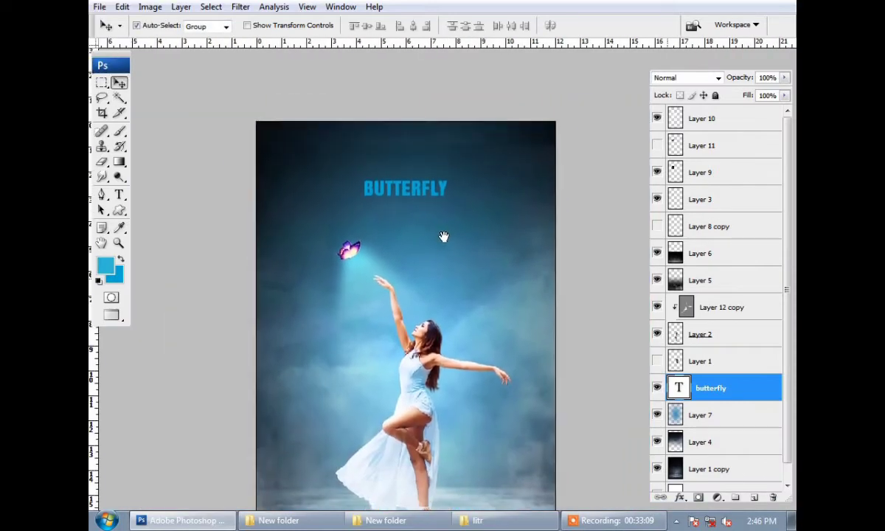
{"action": "key", "text": "ctrl+t"}
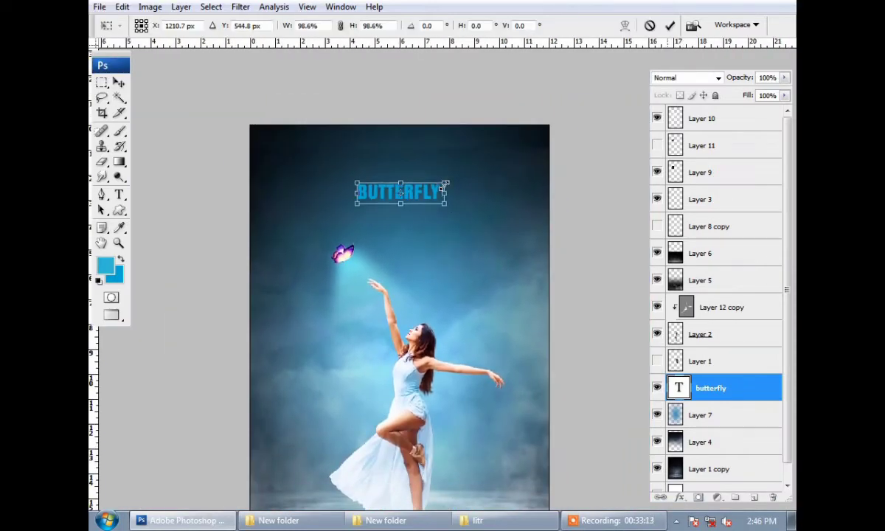
{"action": "key", "text": "Return"}
{"action": "scroll", "coordinate": [457, 232], "scroll_direction": "down", "scroll_amount": 1}
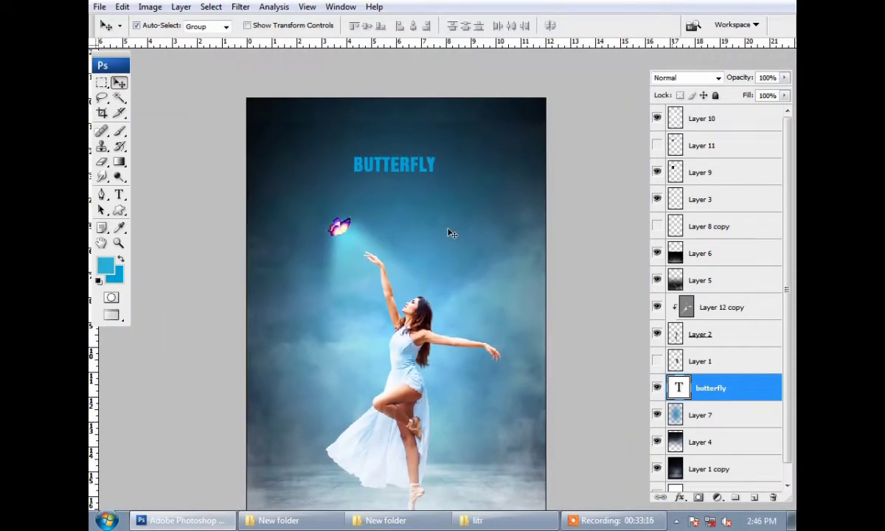
{"action": "scroll", "coordinate": [513, 233], "scroll_direction": "right", "scroll_amount": 1}
{"action": "key", "text": "ctrl+minus"}
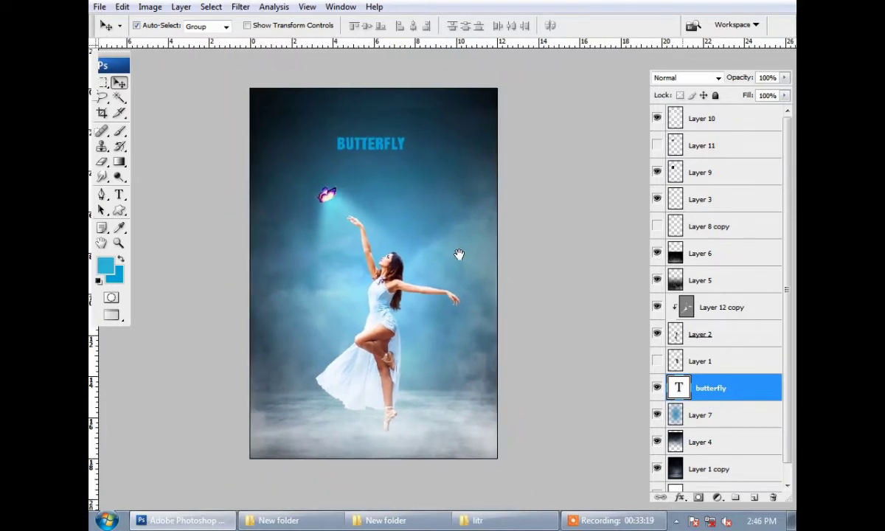
{"action": "scroll", "coordinate": [458, 254], "scroll_direction": "up", "scroll_amount": 1}
Step: Enlarge the fire-dust layer to 292.6%, bring it to the top of the stack, shift it up and duplicate it
{"action": "left_click_drag", "start_coordinate": [457, 288], "coordinate": [459, 283]}
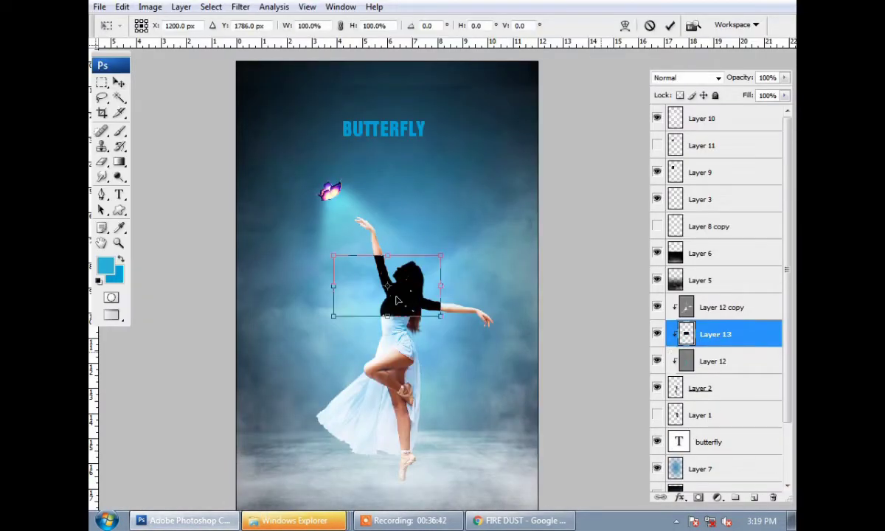
{"action": "left_click_drag", "start_coordinate": [436, 260], "coordinate": [538, 212]}
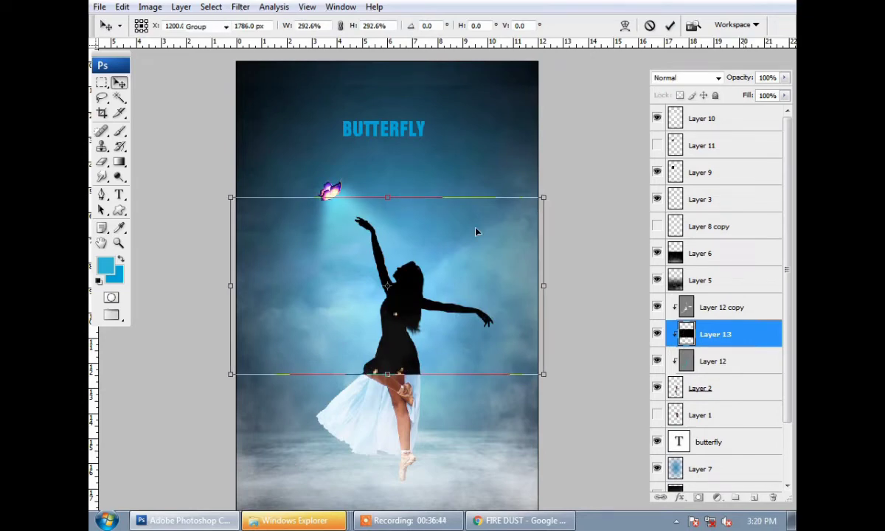
{"action": "key", "text": "Return"}
{"action": "key", "text": "ctrl+shift+bracketright"}
{"action": "mouse_move", "coordinate": [476, 232]}
{"action": "left_mouse_down"}
{"action": "mouse_move", "coordinate": [472, 131]}
{"action": "mouse_move", "coordinate": [445, 367]}
{"action": "left_mouse_up"}
{"action": "key", "text": "ctrl+j"}
Step: Merge the three dust layers into one and set it to Screen blending
{"action": "scroll", "coordinate": [442, 332], "scroll_direction": "down", "scroll_amount": 2}
{"action": "key", "text": "ctrl+j"}
{"action": "left_click", "coordinate": [447, 269], "text": "alt"}
{"action": "left_click", "coordinate": [700, 172], "text": "shift"}
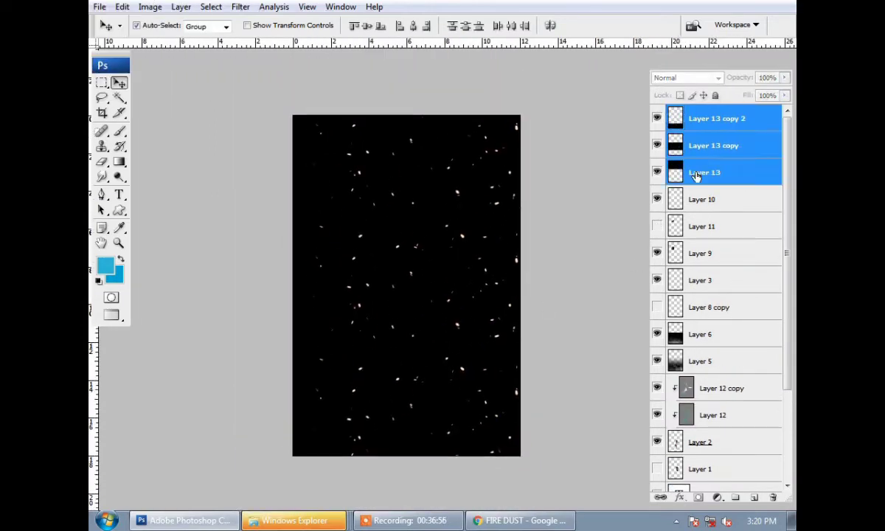
{"action": "key", "text": "ctrl+e"}
{"action": "left_click", "coordinate": [685, 78]}
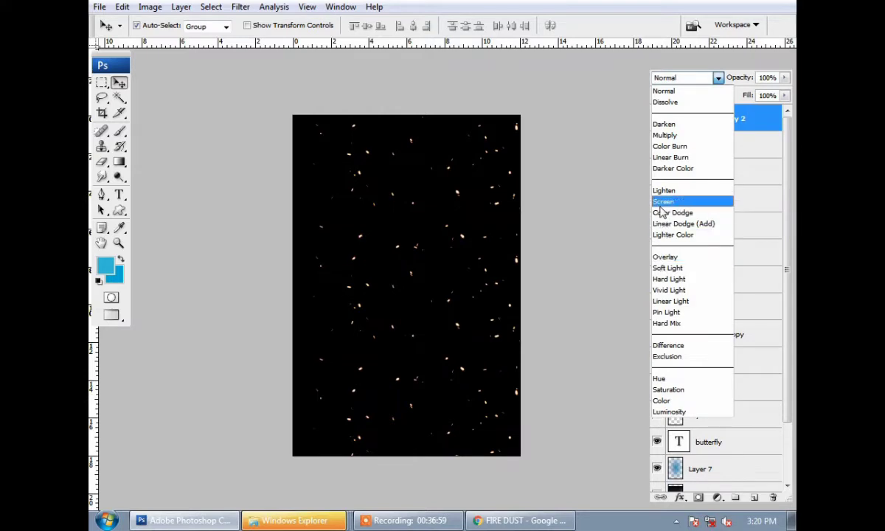
{"action": "left_click", "coordinate": [664, 200]}
Step: Widen the merged dust layer, flip it horizontally and shift it right and down
{"action": "key", "text": "ctrl+t"}
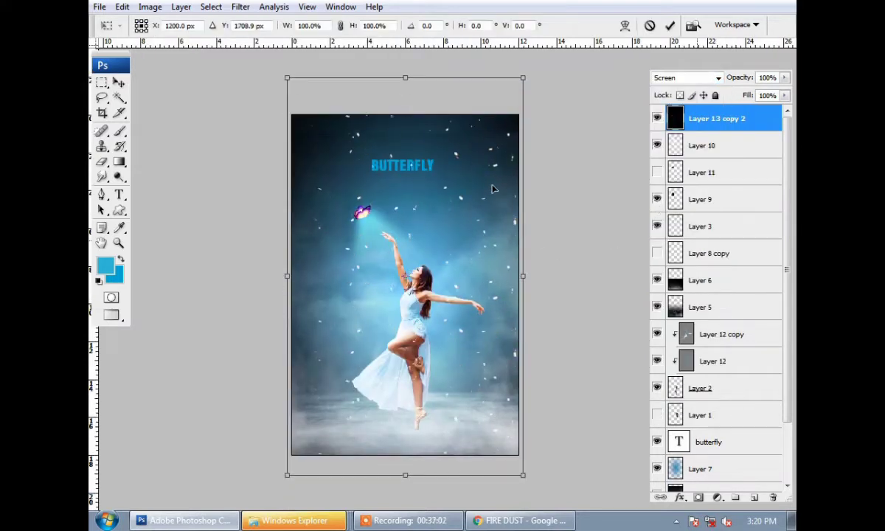
{"action": "left_click_drag", "start_coordinate": [286, 280], "coordinate": [271, 281]}
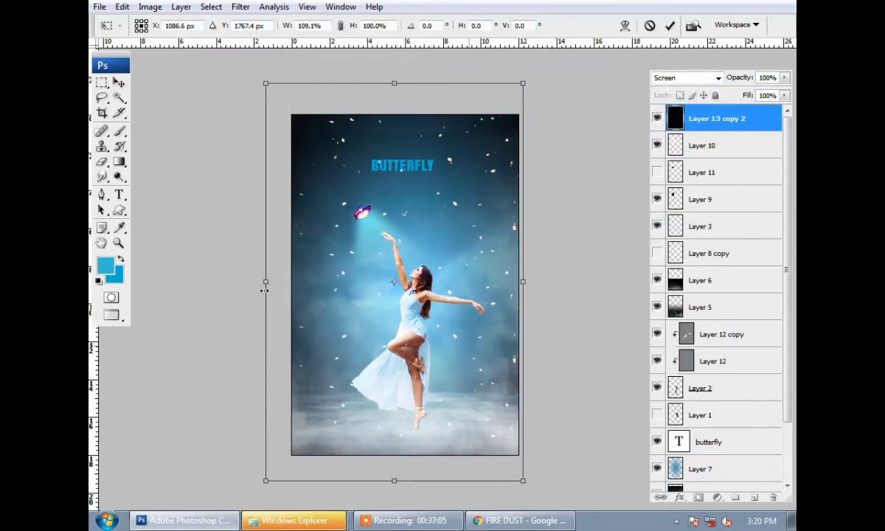
{"action": "left_click_drag", "start_coordinate": [372, 288], "coordinate": [368, 290]}
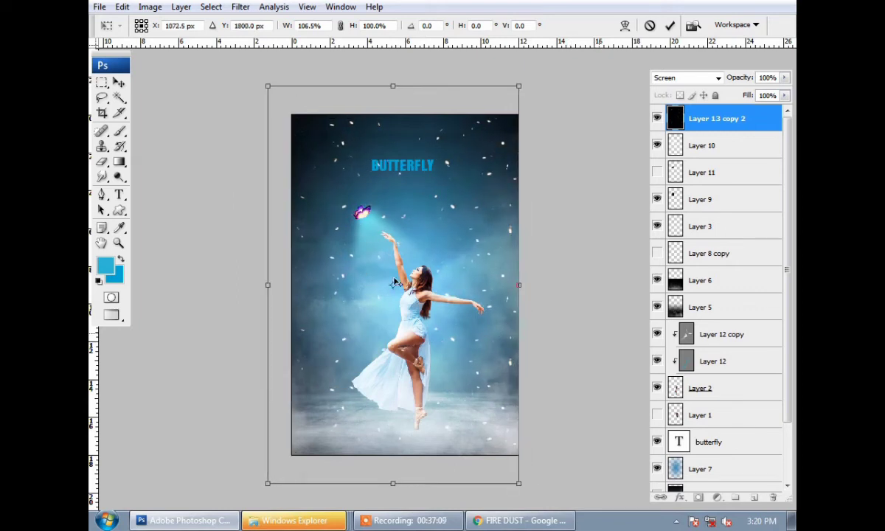
{"action": "right_click", "coordinate": [394, 281]}
{"action": "left_click", "coordinate": [435, 457]}
{"action": "left_click_drag", "start_coordinate": [390, 407], "coordinate": [432, 430]}
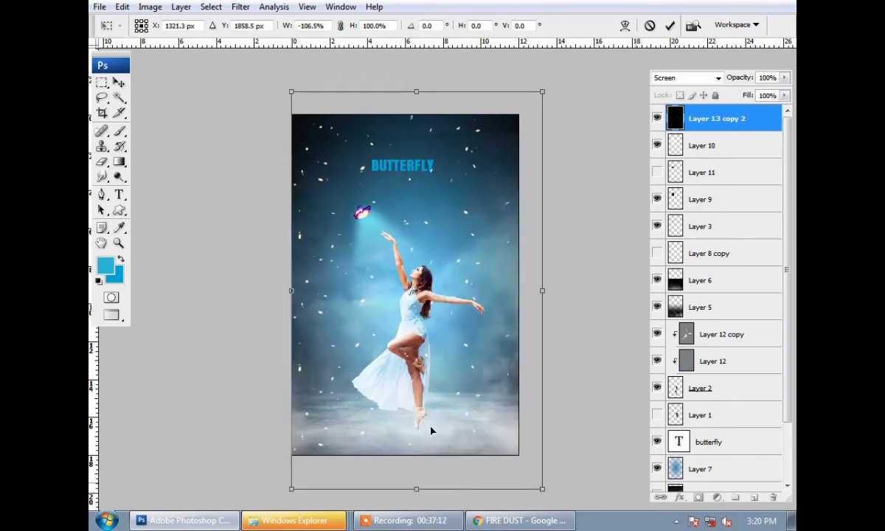
{"action": "key", "text": "Return"}
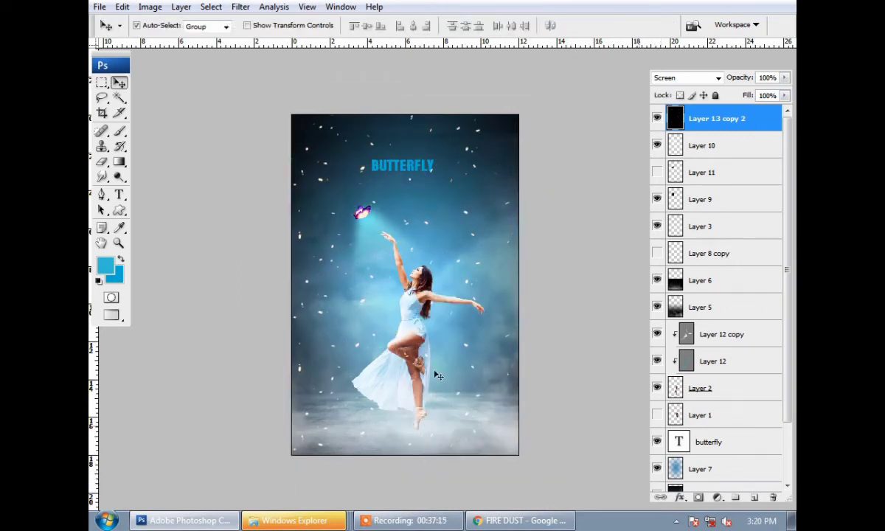
Step: Shrink the dust layer to about 61% and move it to the top of the canvas
{"action": "scroll", "coordinate": [442, 361], "scroll_direction": "up", "scroll_amount": 1}
{"action": "key", "text": "ctrl+t"}
{"action": "left_click_drag", "start_coordinate": [544, 105], "coordinate": [485, 286]}
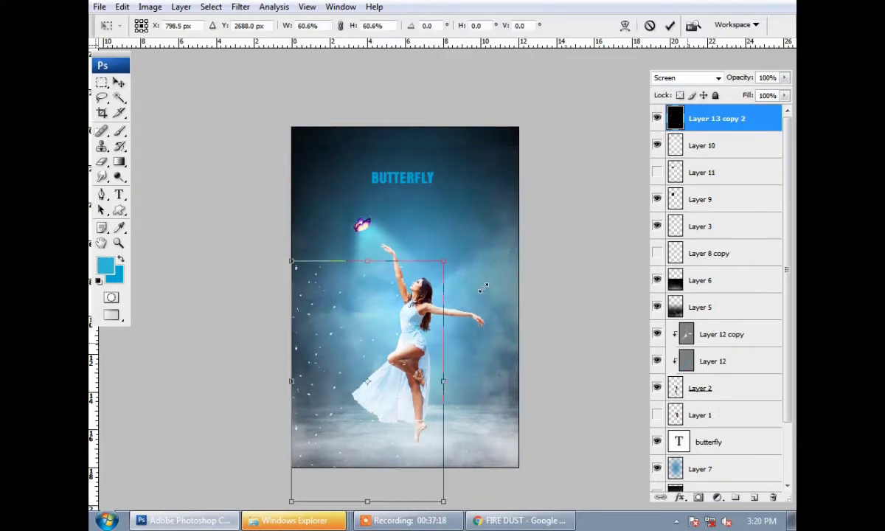
{"action": "left_click_drag", "start_coordinate": [365, 307], "coordinate": [362, 173]}
{"action": "key", "text": "Return"}
Step: Duplicate the dust layer, flip the copy horizontally and move it to the right side
{"action": "key", "text": "ctrl+j"}
{"action": "key", "text": "ctrl+t"}
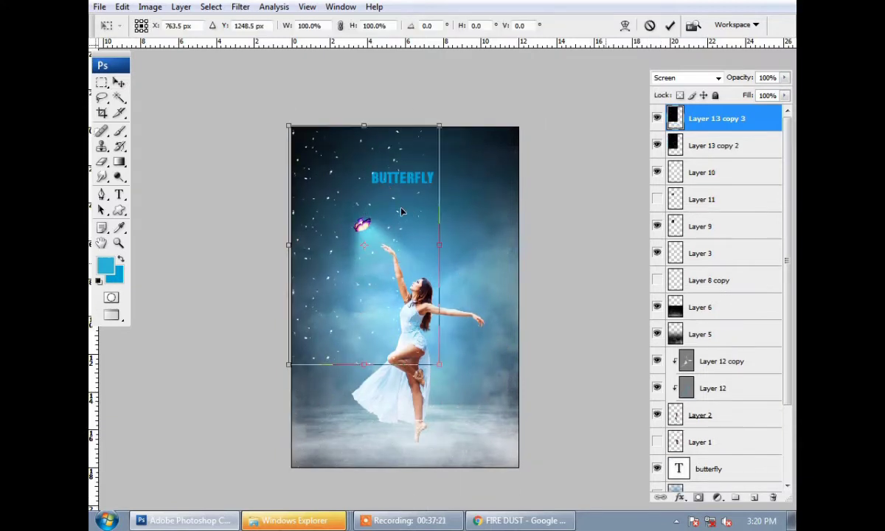
{"action": "right_click", "coordinate": [401, 212]}
{"action": "left_click", "coordinate": [451, 391]}
{"action": "left_click_drag", "start_coordinate": [345, 288], "coordinate": [481, 302]}
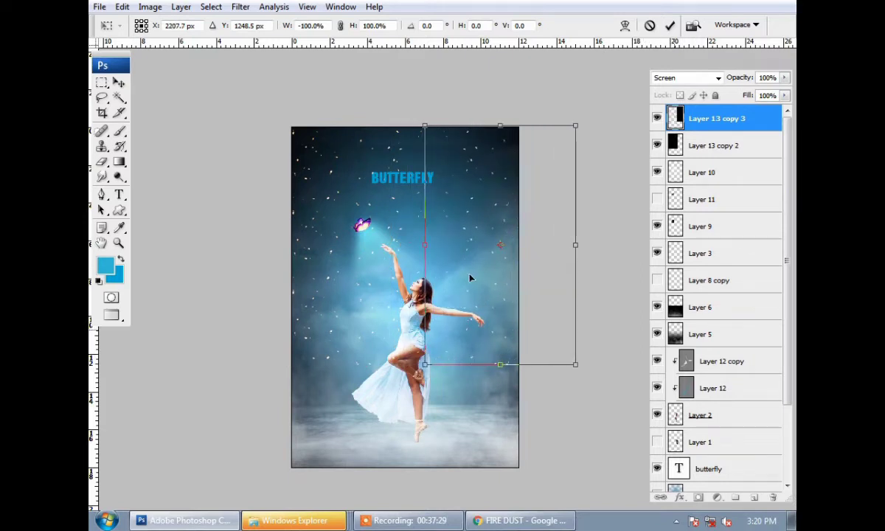
{"action": "key", "text": "Return"}
{"action": "key", "text": "ctrl+t"}
{"action": "key", "text": "Return"}
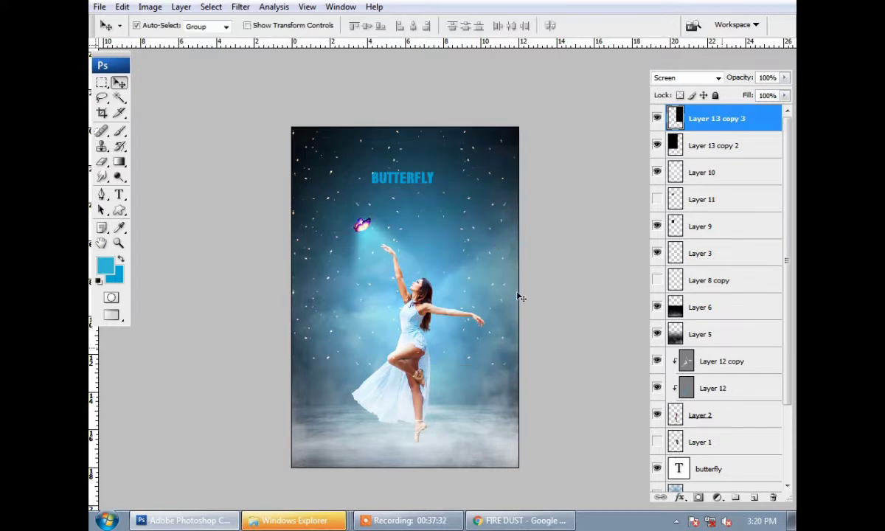
Step: Scale Layer 13 copy 2 and copy 3 together so the dust covers the whole canvas
{"action": "left_click", "coordinate": [712, 153], "text": "shift"}
{"action": "key", "text": "ctrl+t"}
{"action": "mouse_move", "coordinate": [549, 333]}
{"action": "left_mouse_down"}
{"action": "mouse_move", "coordinate": [533, 312]}
{"action": "mouse_move", "coordinate": [537, 334]}
{"action": "mouse_move", "coordinate": [586, 382]}
{"action": "left_mouse_up"}
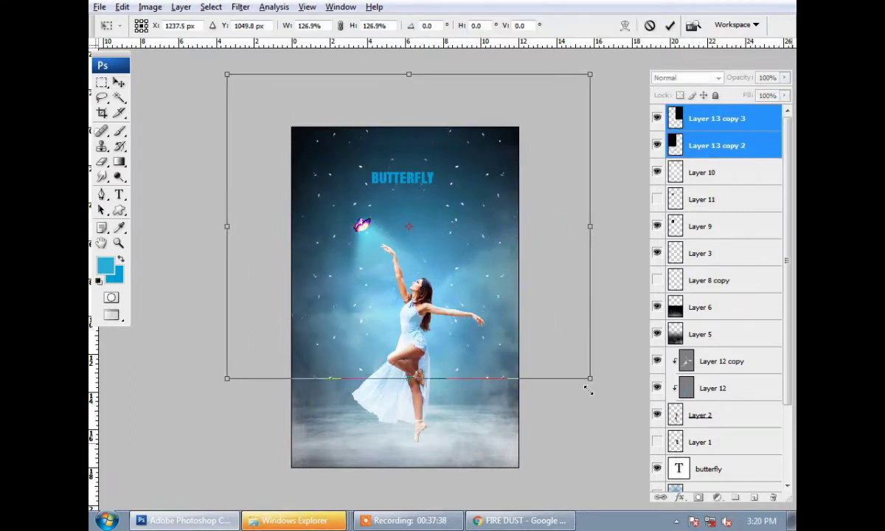
{"action": "left_click_drag", "start_coordinate": [484, 244], "coordinate": [500, 286]}
{"action": "mouse_move", "coordinate": [588, 127]}
{"action": "left_mouse_down"}
{"action": "mouse_move", "coordinate": [601, 137]}
{"action": "mouse_move", "coordinate": [580, 149]}
{"action": "left_mouse_up"}
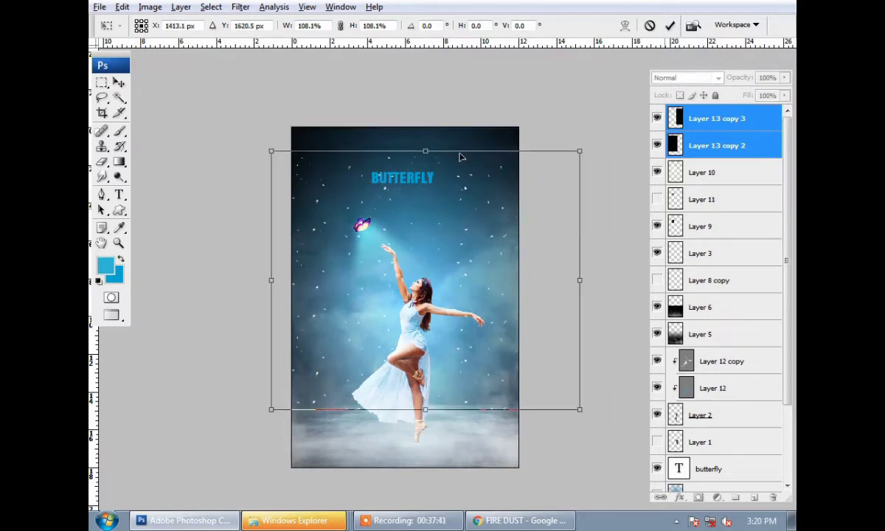
{"action": "left_click_drag", "start_coordinate": [425, 148], "coordinate": [425, 122]}
{"action": "left_click_drag", "start_coordinate": [415, 180], "coordinate": [414, 199]}
{"action": "left_click_drag", "start_coordinate": [579, 142], "coordinate": [602, 121]}
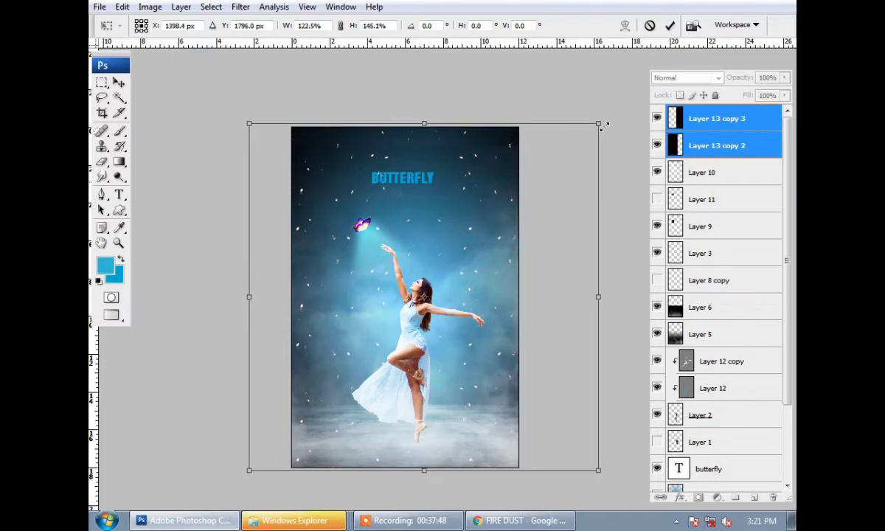
{"action": "key", "text": "Return"}
{"action": "key", "text": "ctrl+0"}
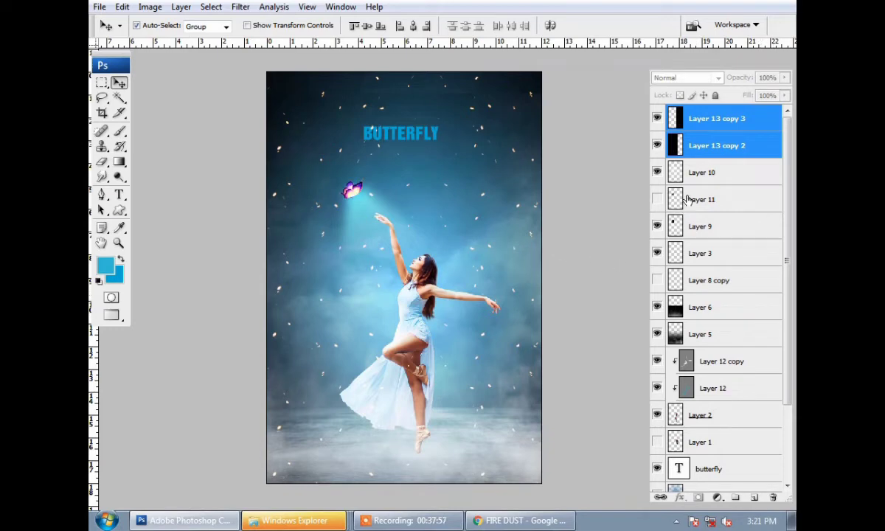
Step: Merge the two dust layers, set them to Screen, and shift their hue to -180
{"action": "key", "text": "ctrl+e"}
{"action": "left_click", "coordinate": [690, 78]}
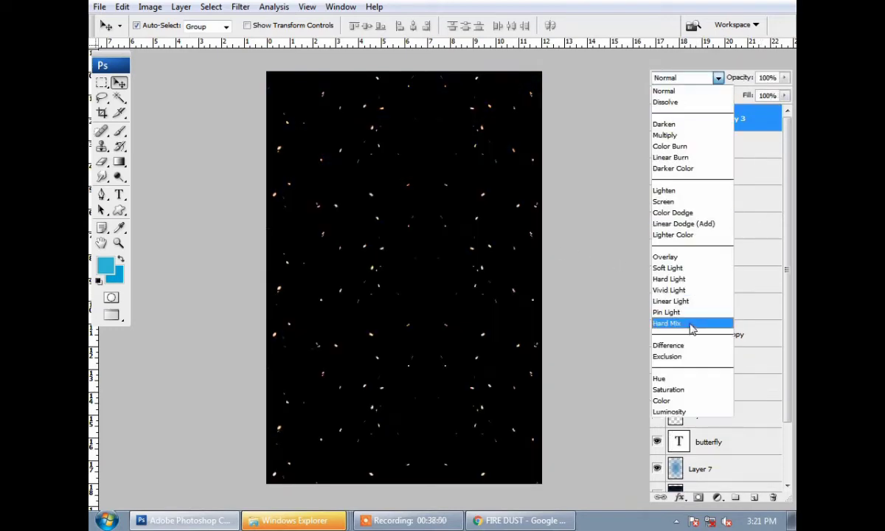
{"action": "left_click", "coordinate": [671, 196]}
{"action": "key", "text": "ctrl+u"}
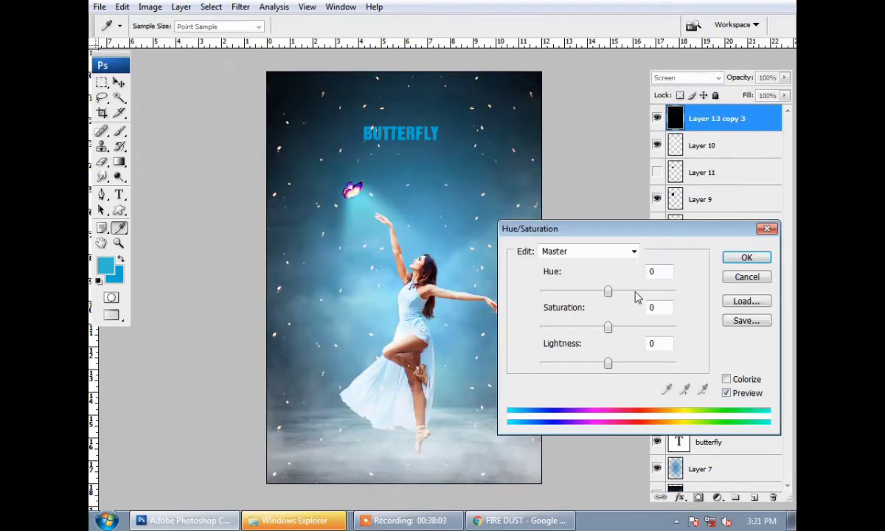
{"action": "left_click_drag", "start_coordinate": [607, 291], "coordinate": [647, 292]}
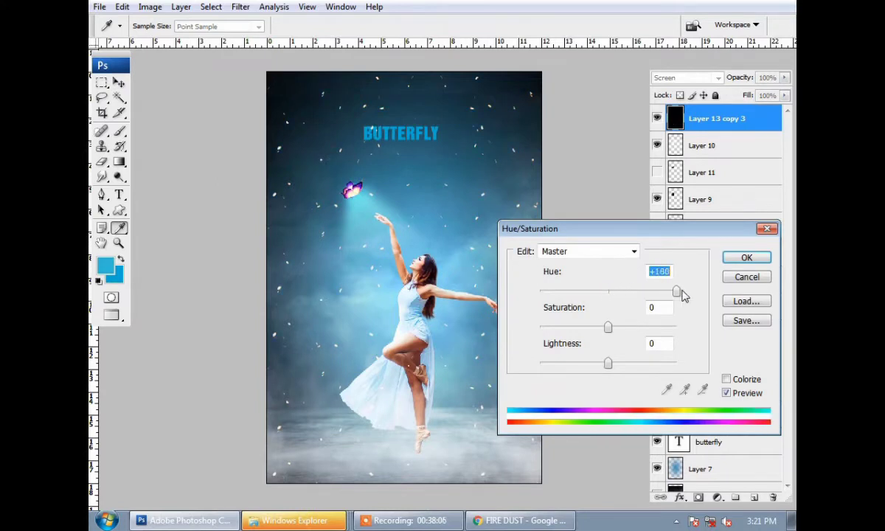
{"action": "left_click_drag", "start_coordinate": [636, 292], "coordinate": [514, 296]}
{"action": "key", "text": "Return"}
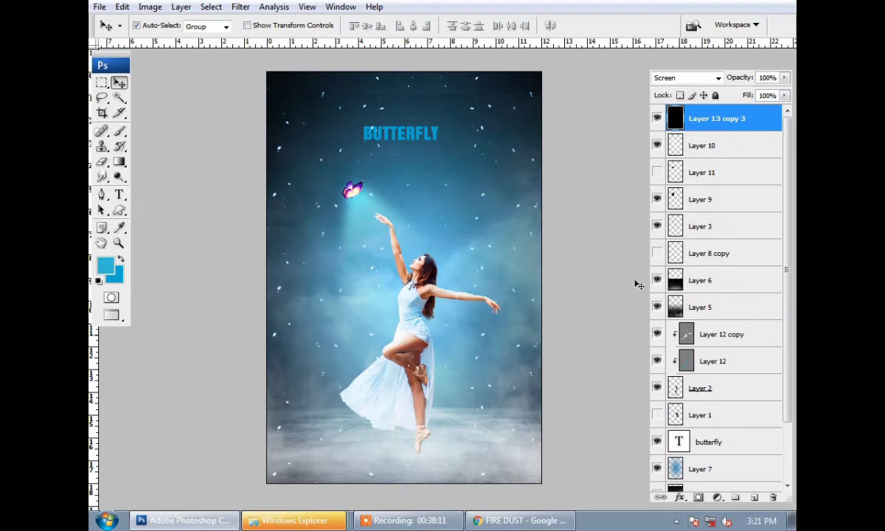
Step: Add a layer mask and softly paint out the dust over the ballerina with a 1900 brush
{"action": "left_click", "coordinate": [697, 496]}
{"action": "key", "text": "ctrl+i"}
{"action": "key", "text": "b"}
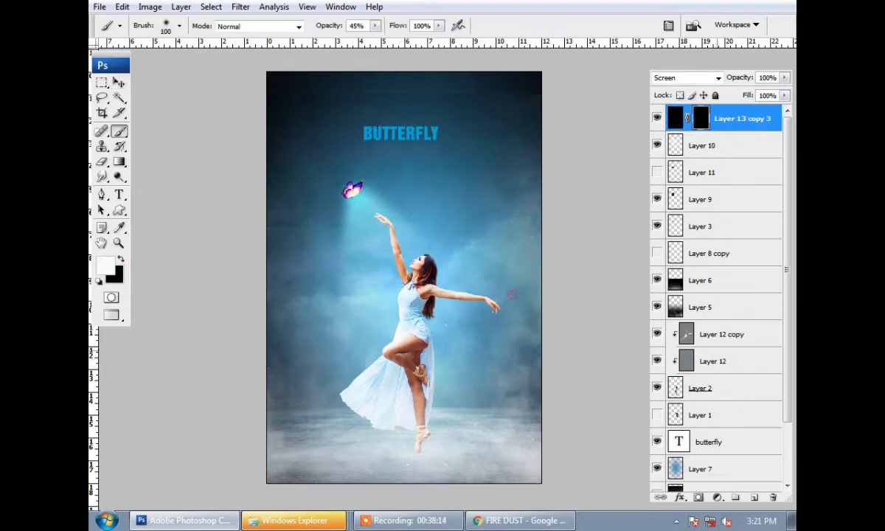
{"action": "key", "text": "ctrl+i"}
{"action": "key", "text": "bracketright"}
{"action": "key", "text": "bracketright"}
{"action": "key", "text": "bracketright"}
{"action": "key", "text": "x"}
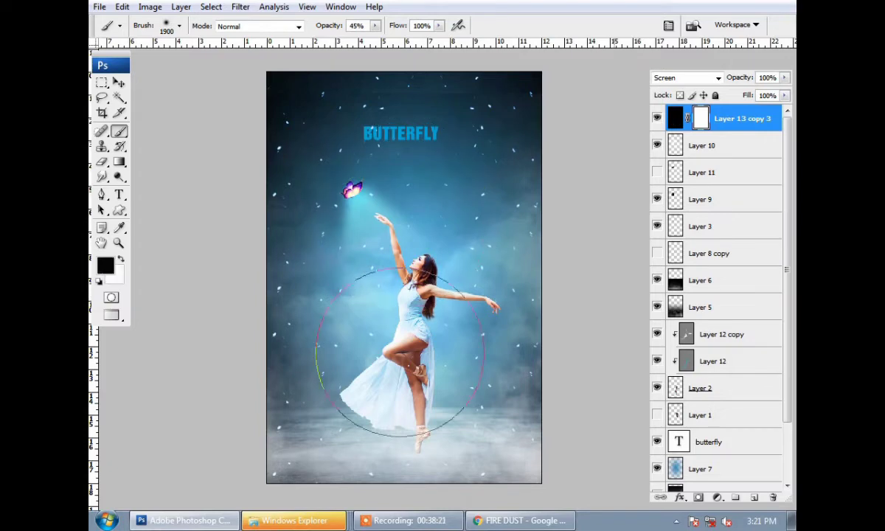
{"action": "left_click", "coordinate": [415, 415]}
Step: Fade Layer 13 copy 3 to 68% opacity and make white the painting colour
{"action": "scroll", "coordinate": [592, 312], "scroll_direction": "down", "scroll_amount": 1}
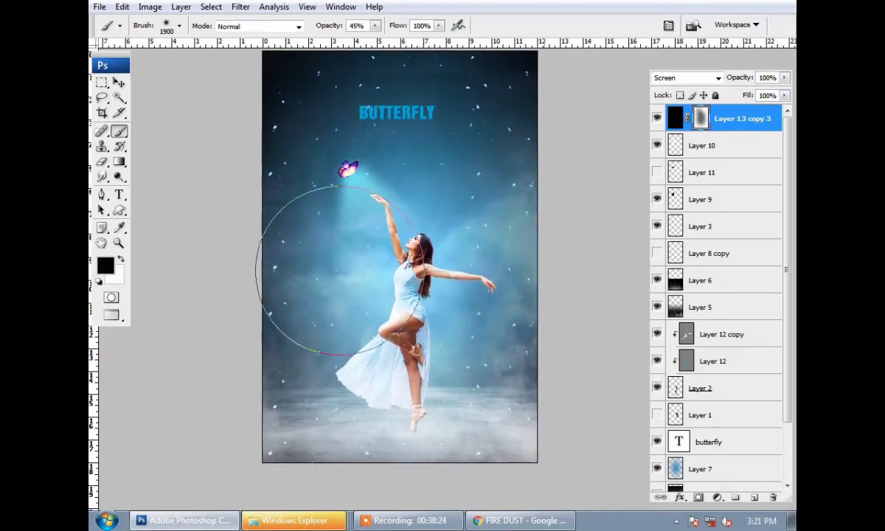
{"action": "scroll", "coordinate": [428, 221], "scroll_direction": "down", "scroll_amount": 2}
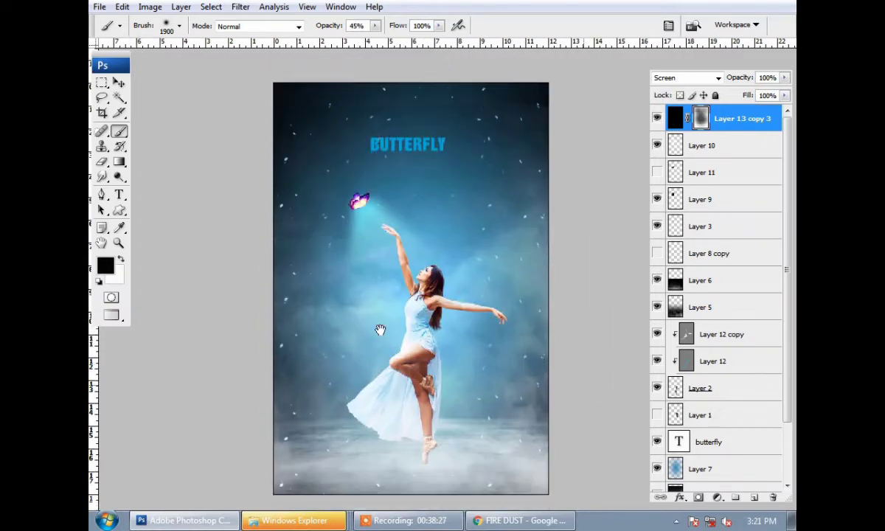
{"action": "left_click_drag", "start_coordinate": [784, 78], "coordinate": [763, 98]}
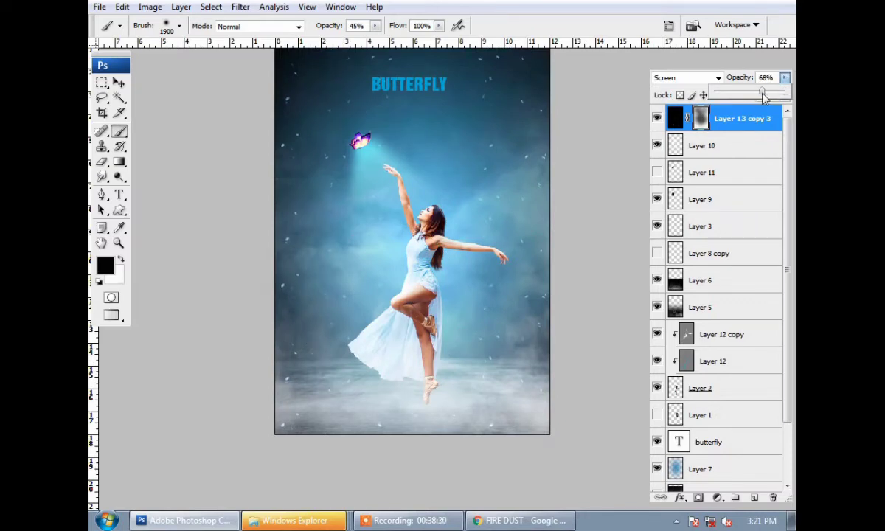
{"action": "scroll", "coordinate": [615, 231], "scroll_direction": "up", "scroll_amount": 1}
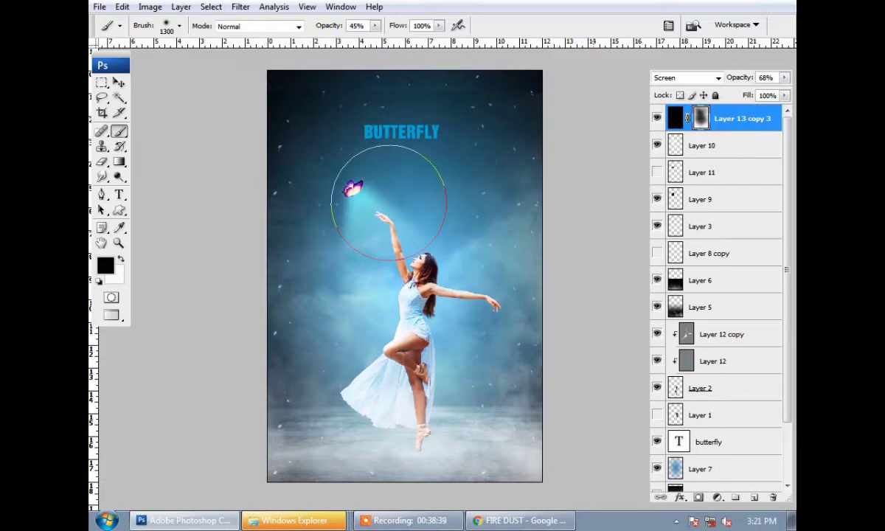
{"action": "key", "text": "x"}
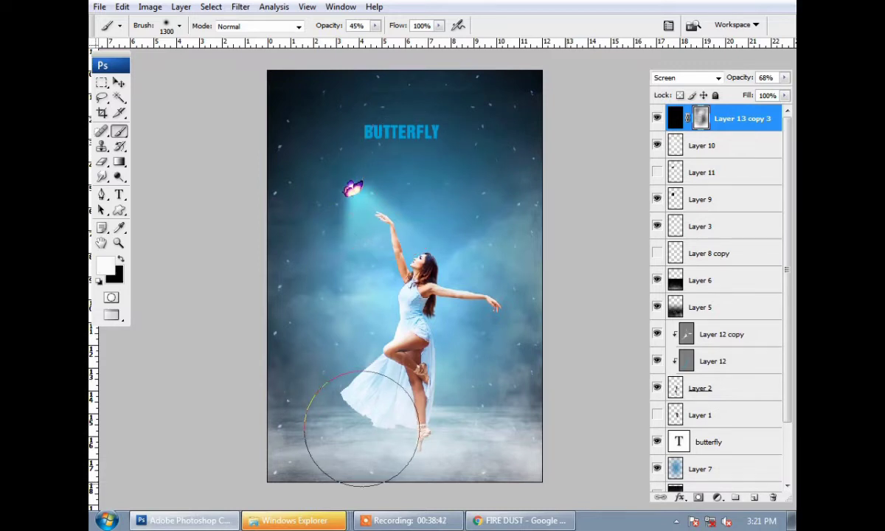
{"action": "scroll", "coordinate": [502, 413], "scroll_direction": "down", "scroll_amount": 2}
Step: Duplicate the dancer layer, Layer 2, and reselect the original
{"action": "scroll", "coordinate": [411, 382], "scroll_direction": "up", "scroll_amount": 1}
{"action": "key", "text": "alt+space"}
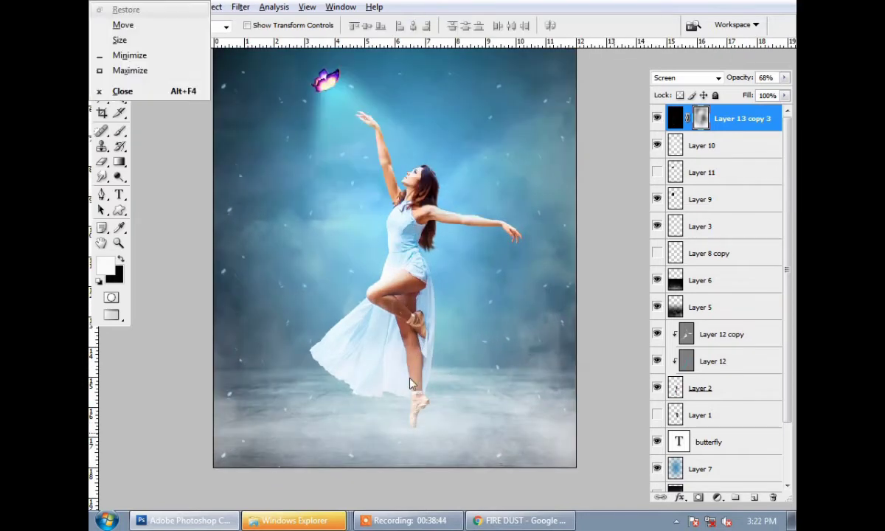
{"action": "left_click", "coordinate": [411, 382]}
{"action": "left_click", "coordinate": [719, 391]}
{"action": "key", "text": "ctrl+j"}
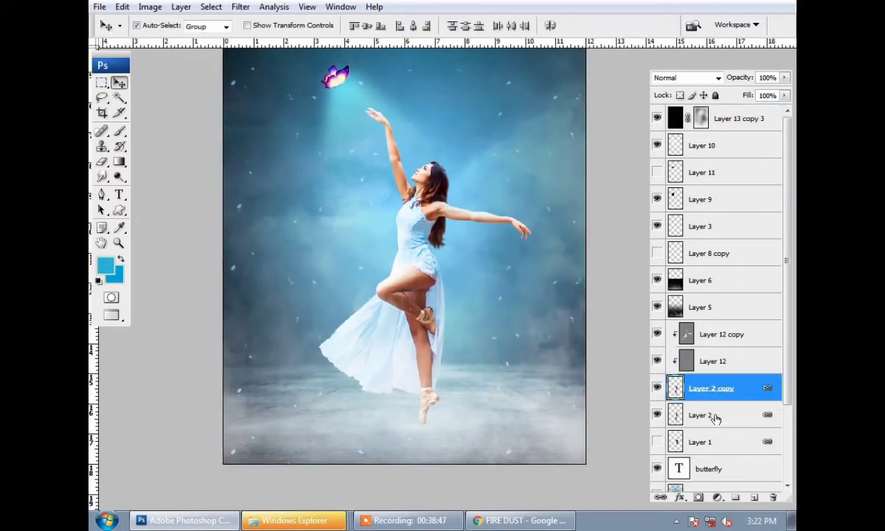
{"action": "left_click", "coordinate": [712, 416]}
{"action": "right_click", "coordinate": [701, 414]}
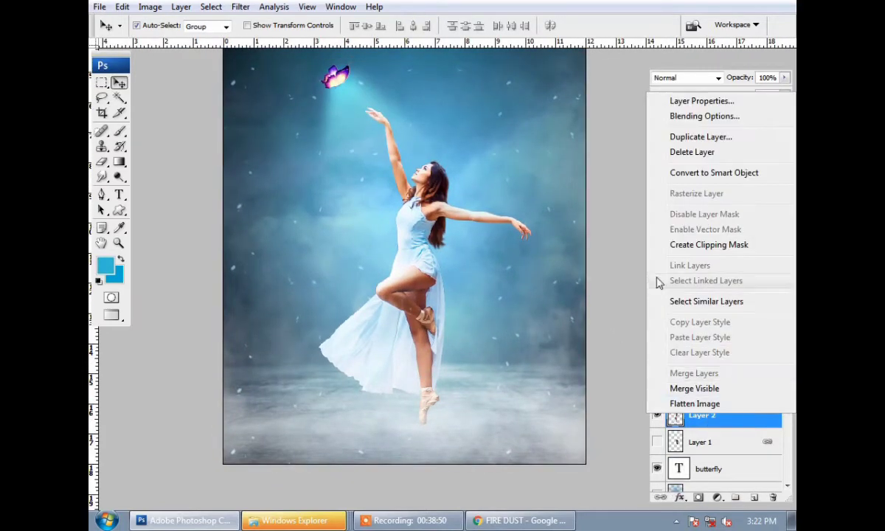
{"action": "key", "text": "Escape"}
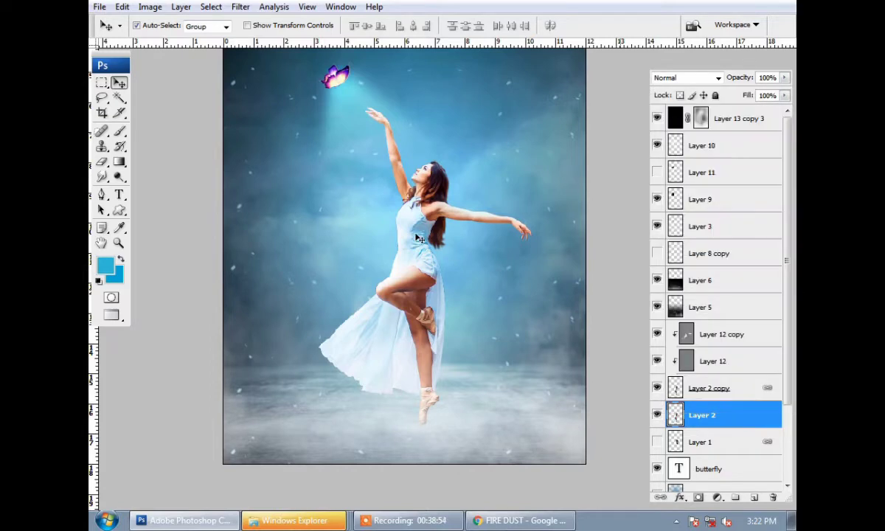
Step: Flip the dancer layer upside down to form a reflection
{"action": "key", "text": "ctrl+t"}
{"action": "right_click", "coordinate": [421, 238]}
{"action": "left_click", "coordinate": [452, 414]}
{"action": "right_click", "coordinate": [431, 287]}
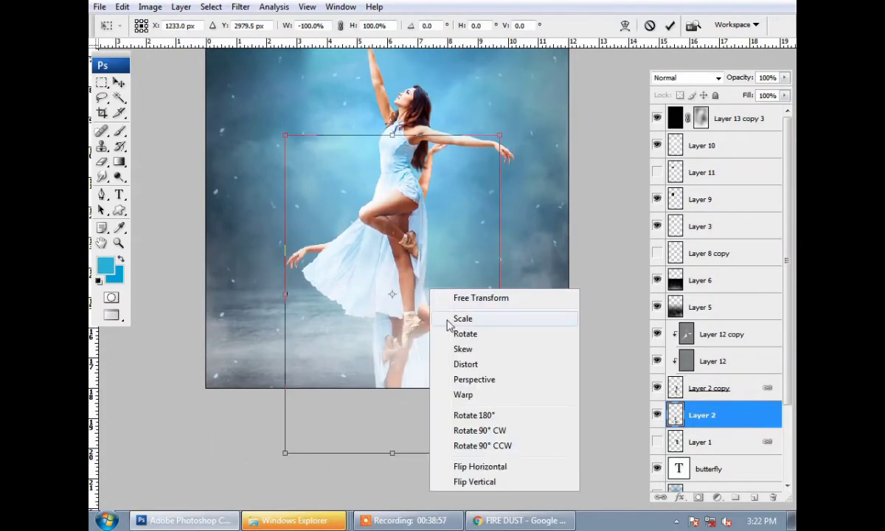
{"action": "left_click", "coordinate": [469, 427]}
{"action": "right_click", "coordinate": [446, 318]}
{"action": "left_click", "coordinate": [503, 275]}
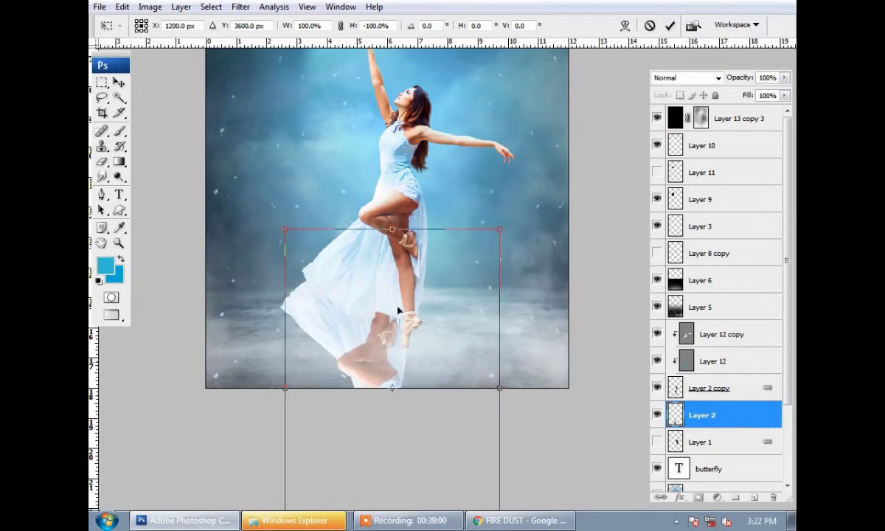
Step: Move the flipped dancer below her feet, squashed to about half height with a slight tilt
{"action": "left_click_drag", "start_coordinate": [395, 229], "coordinate": [408, 400]}
{"action": "mouse_move", "coordinate": [505, 387]}
{"action": "left_mouse_down"}
{"action": "mouse_move", "coordinate": [494, 371]}
{"action": "mouse_move", "coordinate": [512, 377]}
{"action": "left_mouse_up"}
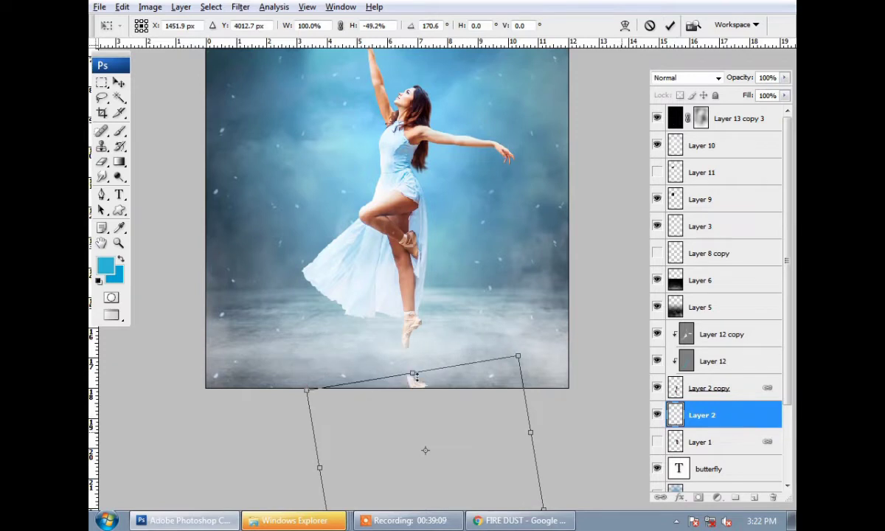
{"action": "left_click_drag", "start_coordinate": [408, 347], "coordinate": [401, 349]}
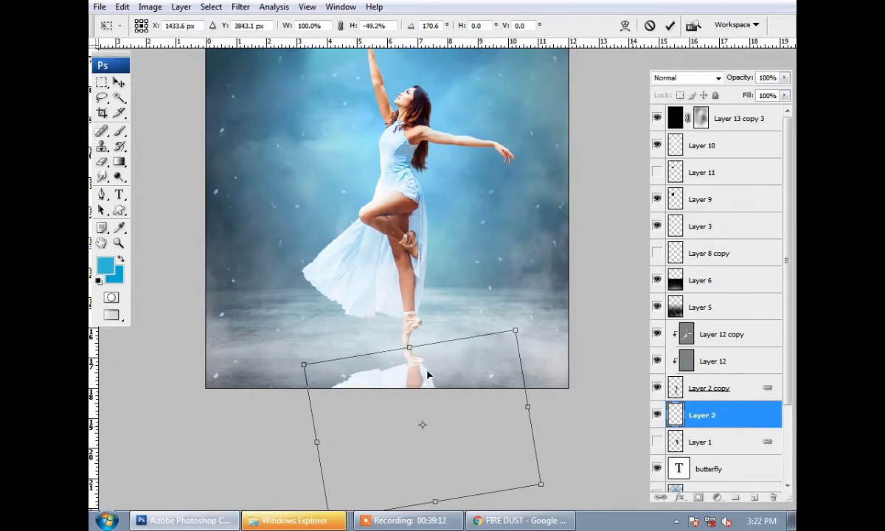
{"action": "key", "text": "Return"}
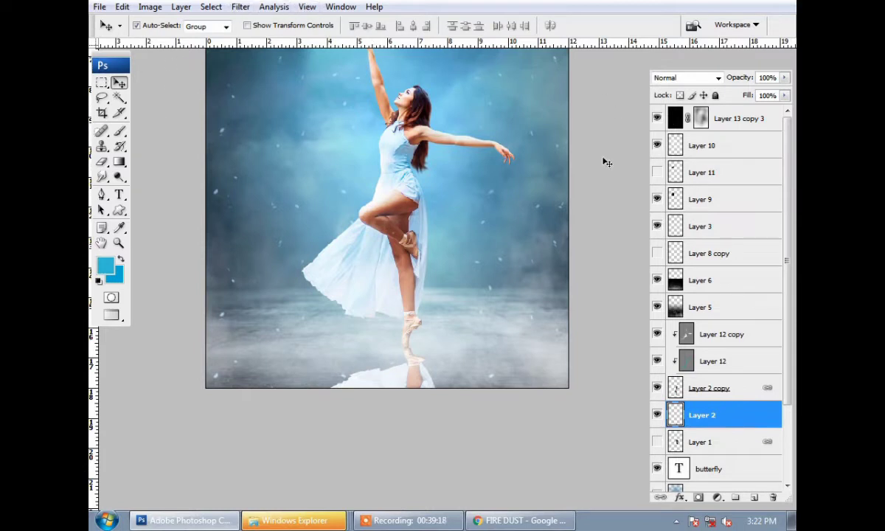
Step: Set the background colour to black and fill the reflection to darken it into a shadow
{"action": "left_click", "coordinate": [114, 275]}
{"action": "left_click_drag", "start_coordinate": [500, 408], "coordinate": [536, 461]}
{"action": "key", "text": "Return"}
{"action": "key", "text": "ctrl+shift+BackSpace"}
Step: Apply a 29.8-pixel Gaussian Blur to the reflection and close the document
{"action": "left_click", "coordinate": [211, 6]}
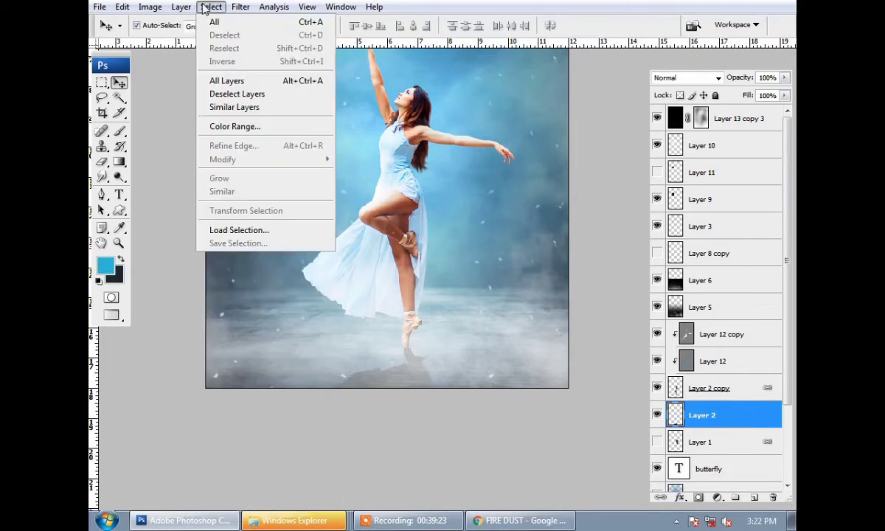
{"action": "left_click", "coordinate": [433, 198]}
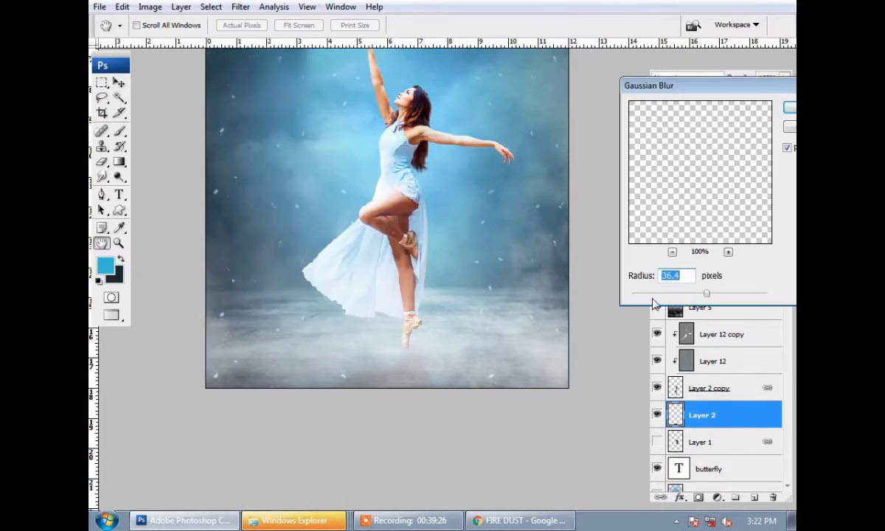
{"action": "mouse_move", "coordinate": [656, 299]}
{"action": "left_mouse_down"}
{"action": "mouse_move", "coordinate": [702, 296]}
{"action": "mouse_move", "coordinate": [686, 294]}
{"action": "left_mouse_up"}
{"action": "key", "text": "Return"}
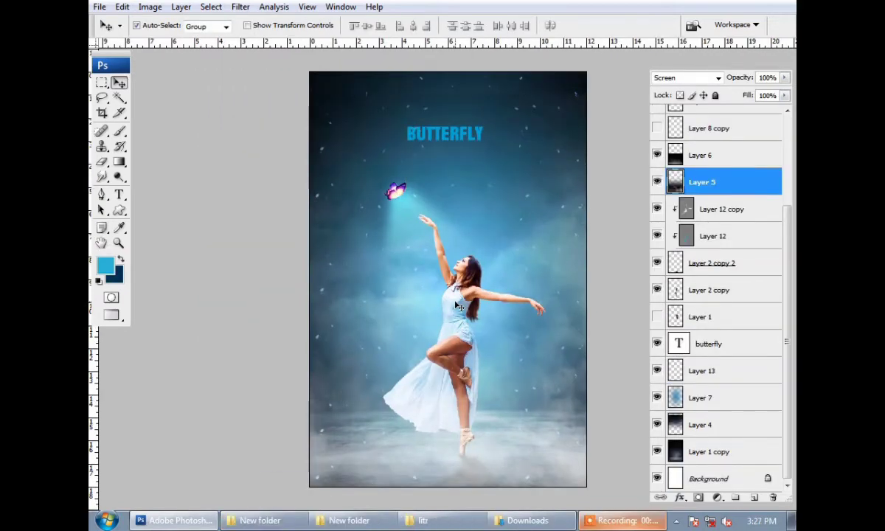
{"action": "key", "text": "ctrl+w"}
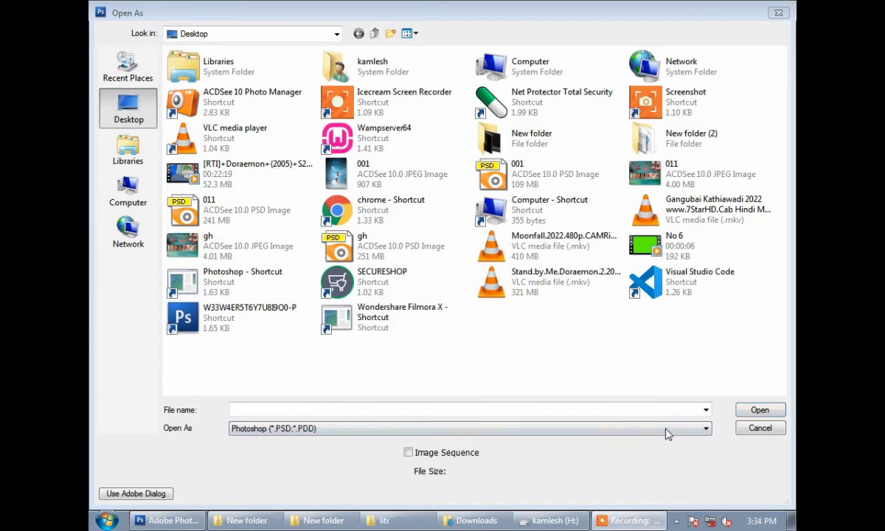
Step: Open 001.jpg via Open As using the Camera Raw format
{"action": "left_click", "coordinate": [619, 524]}
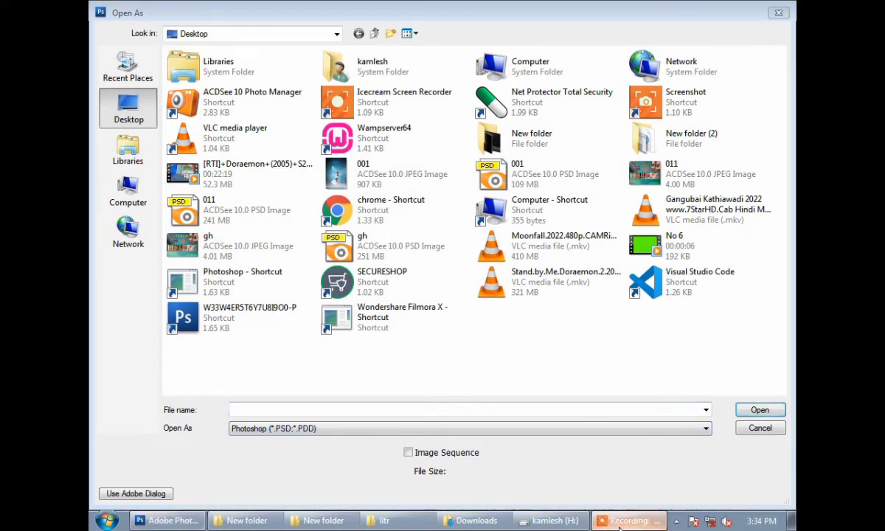
{"action": "left_click", "coordinate": [277, 429]}
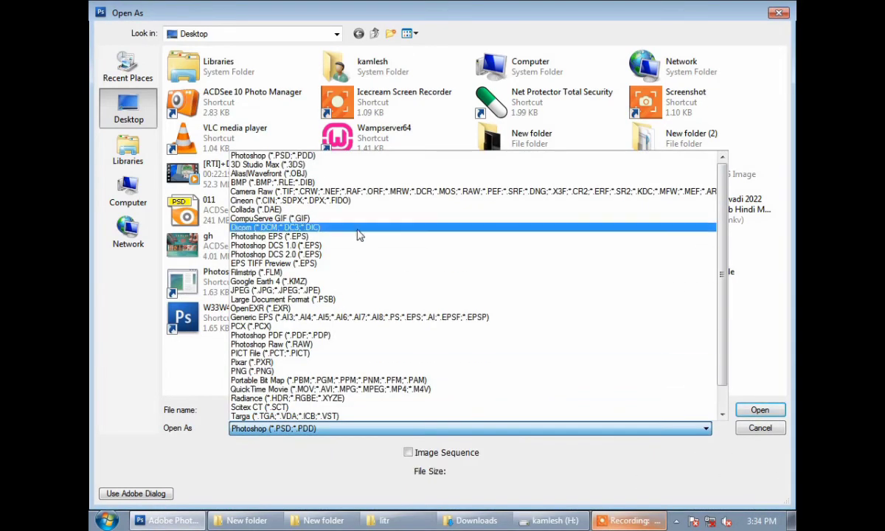
{"action": "left_click", "coordinate": [361, 184]}
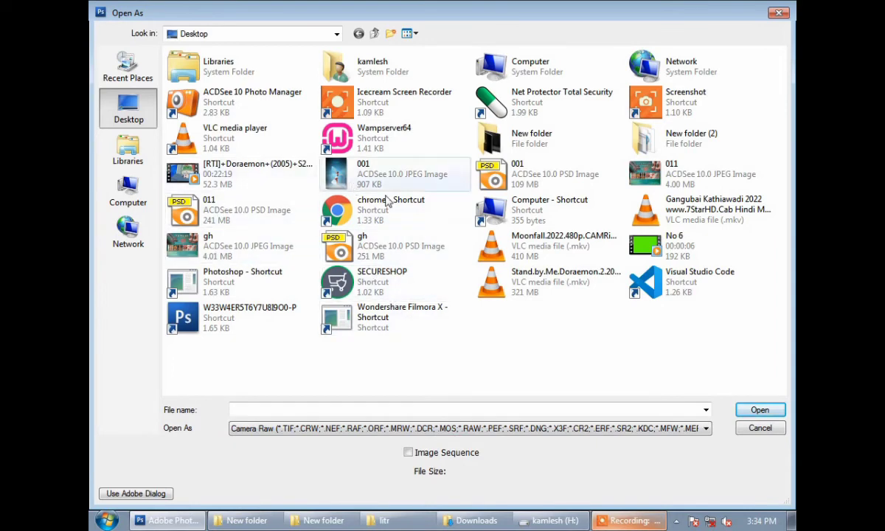
{"action": "left_click", "coordinate": [363, 184]}
{"action": "left_click", "coordinate": [759, 410]}
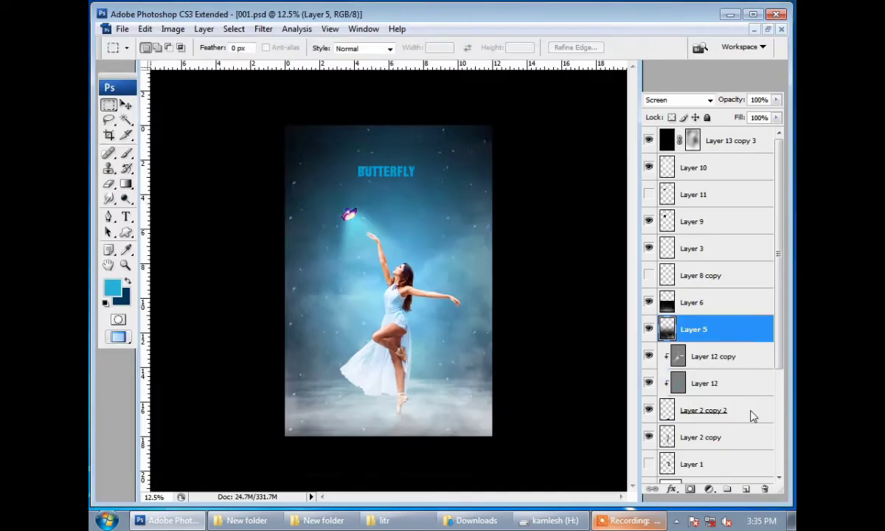
Step: Cool the colour temperature, set Recovery to 5 and Brightness to +13
{"action": "left_click_drag", "start_coordinate": [695, 218], "coordinate": [686, 218]}
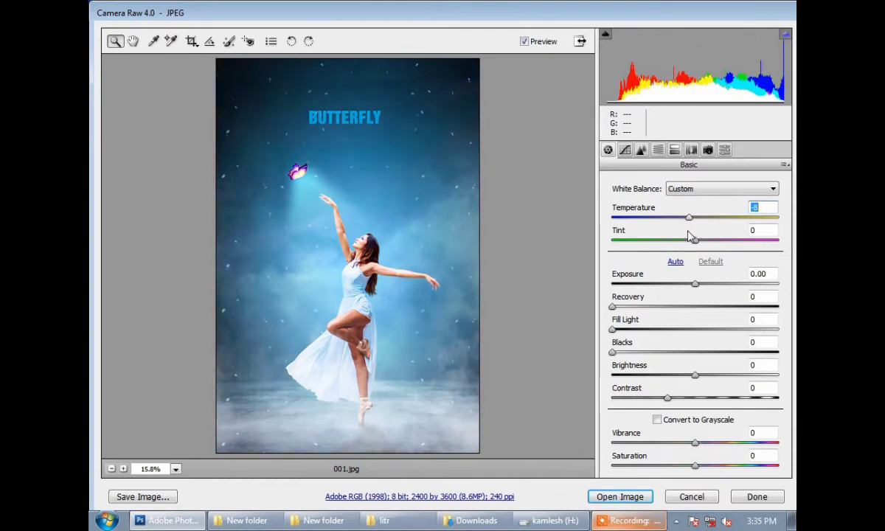
{"action": "mouse_move", "coordinate": [687, 233]}
{"action": "left_mouse_down"}
{"action": "mouse_move", "coordinate": [695, 255]}
{"action": "mouse_move", "coordinate": [685, 294]}
{"action": "left_mouse_up"}
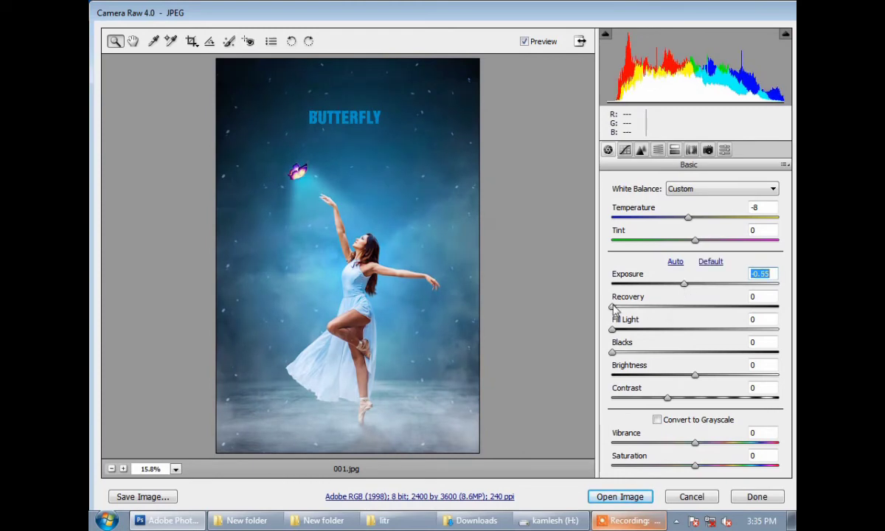
{"action": "left_click_drag", "start_coordinate": [614, 306], "coordinate": [618, 352]}
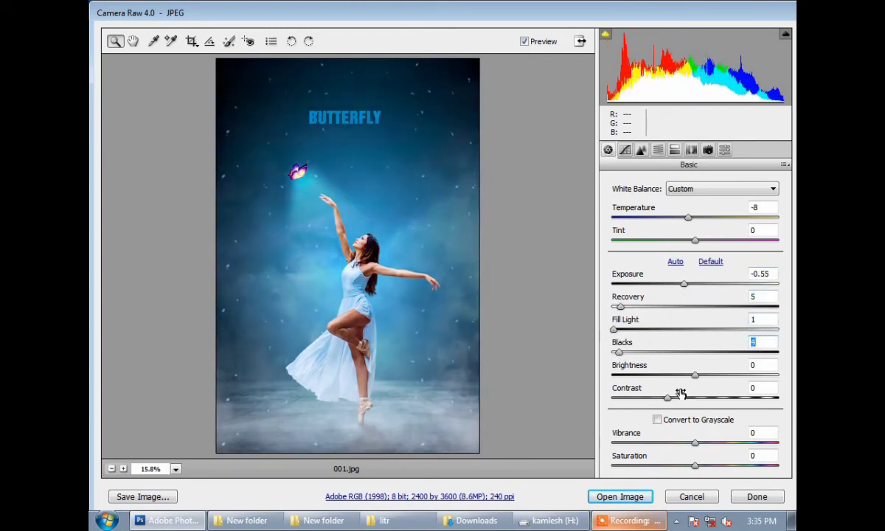
{"action": "mouse_move", "coordinate": [694, 375]}
{"action": "left_mouse_down"}
{"action": "mouse_move", "coordinate": [747, 398]}
{"action": "mouse_move", "coordinate": [700, 417]}
{"action": "mouse_move", "coordinate": [725, 447]}
{"action": "mouse_move", "coordinate": [702, 472]}
{"action": "left_mouse_up"}
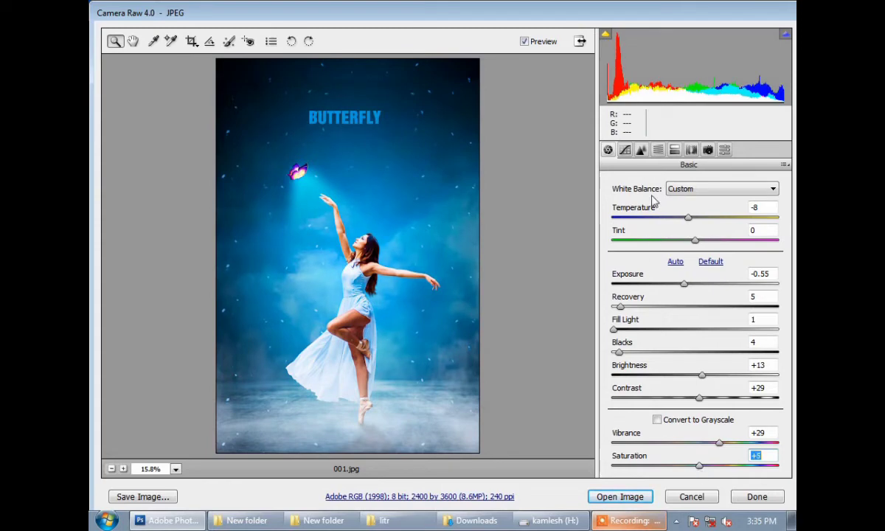
Step: Shift the Reds and Yellows hues in the HSL panel
{"action": "left_click", "coordinate": [658, 149]}
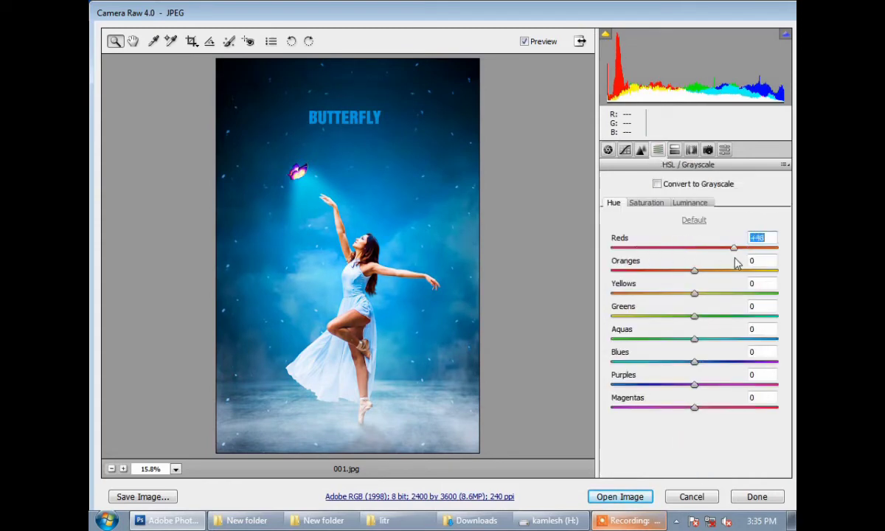
{"action": "mouse_move", "coordinate": [694, 248]}
{"action": "left_mouse_down"}
{"action": "mouse_move", "coordinate": [673, 267]}
{"action": "mouse_move", "coordinate": [713, 284]}
{"action": "mouse_move", "coordinate": [639, 294]}
{"action": "left_mouse_up"}
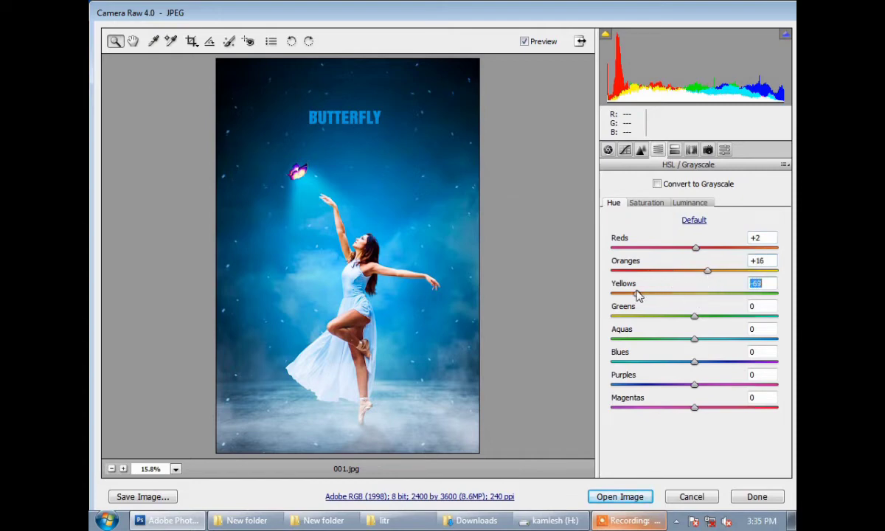
{"action": "left_click_drag", "start_coordinate": [729, 294], "coordinate": [692, 295]}
{"action": "key", "text": "Tab"}
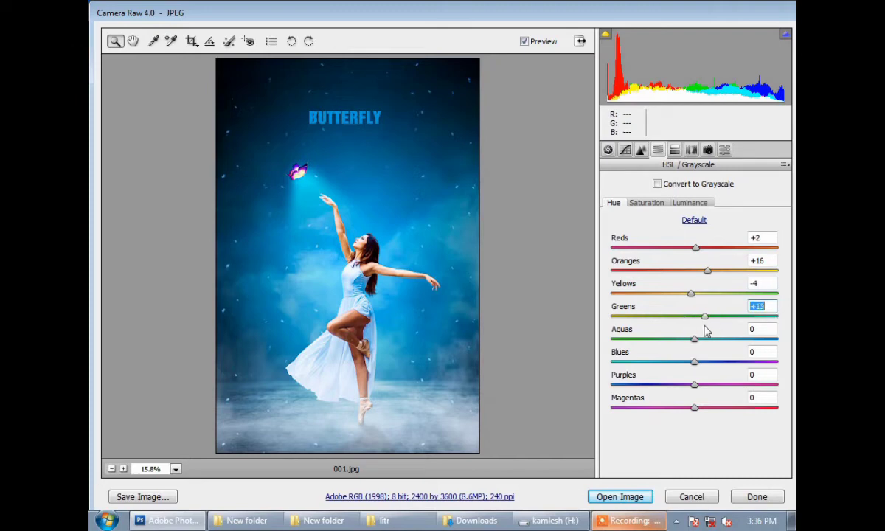
{"action": "left_click", "coordinate": [646, 202]}
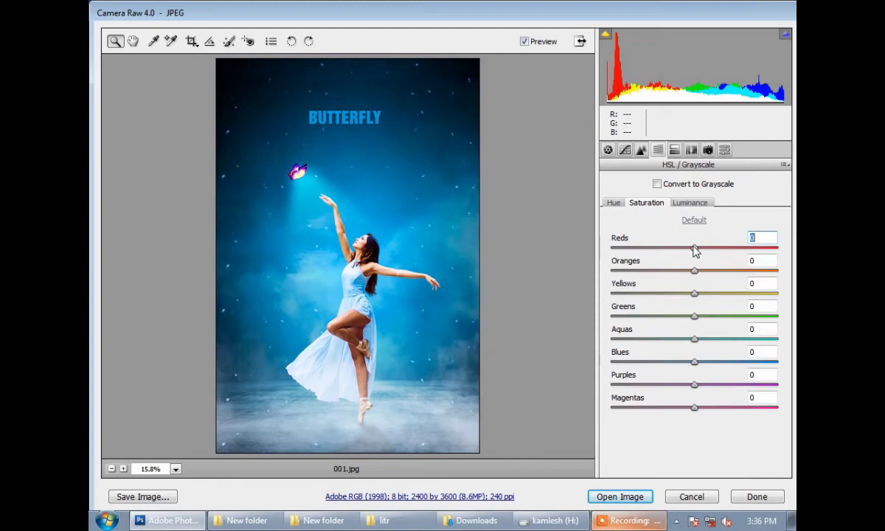
Step: Set HSL saturation to Reds +4, Oranges +3, Yellows -4, Greens +1 and Aquas -100
{"action": "left_click_drag", "start_coordinate": [694, 250], "coordinate": [616, 274]}
{"action": "type", "text": "4"}
{"action": "key", "text": "Tab"}
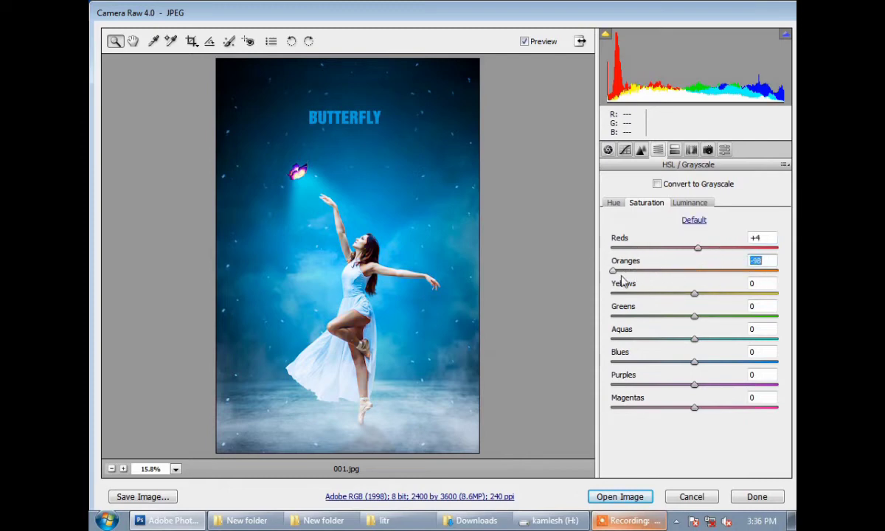
{"action": "type", "text": "3"}
{"action": "key", "text": "Tab"}
{"action": "mouse_move", "coordinate": [695, 292]}
{"action": "left_mouse_down"}
{"action": "mouse_move", "coordinate": [719, 299]}
{"action": "mouse_move", "coordinate": [682, 316]}
{"action": "mouse_move", "coordinate": [769, 337]}
{"action": "mouse_move", "coordinate": [560, 338]}
{"action": "left_mouse_up"}
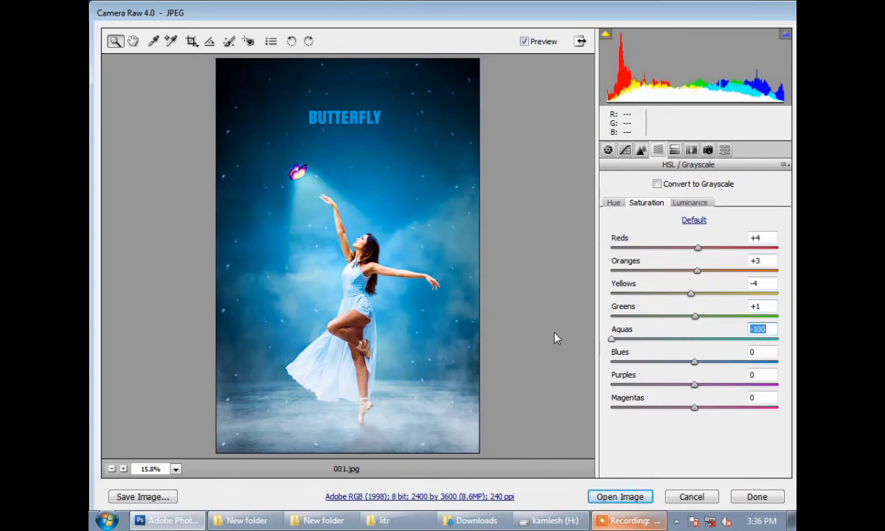
{"action": "mouse_move", "coordinate": [694, 362]}
{"action": "left_mouse_down"}
{"action": "mouse_move", "coordinate": [610, 363]}
{"action": "mouse_move", "coordinate": [702, 367]}
{"action": "mouse_move", "coordinate": [699, 389]}
{"action": "left_mouse_up"}
Step: Set HSL luminance: brighten Aquas to +20, darken Blues to -15, raise Purples and Reds
{"action": "left_click", "coordinate": [687, 203]}
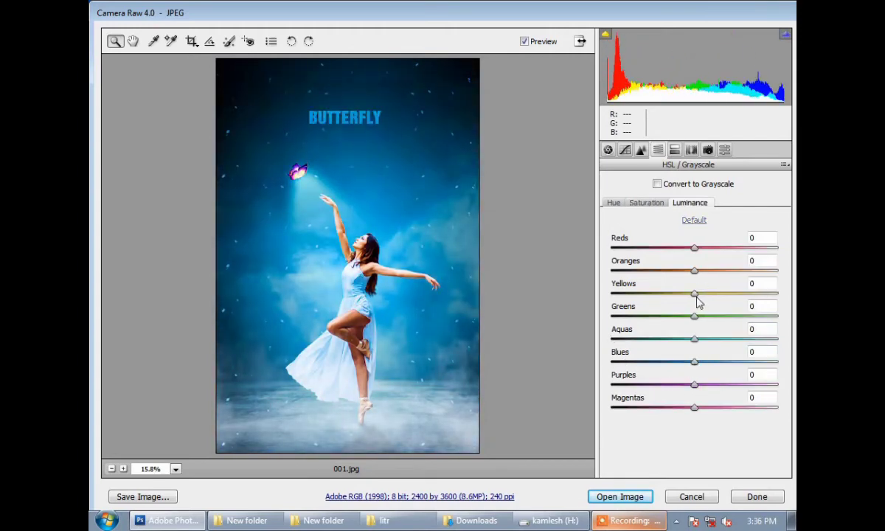
{"action": "mouse_move", "coordinate": [694, 316]}
{"action": "left_mouse_down"}
{"action": "mouse_move", "coordinate": [752, 339]}
{"action": "mouse_move", "coordinate": [739, 356]}
{"action": "mouse_move", "coordinate": [713, 356]}
{"action": "left_mouse_up"}
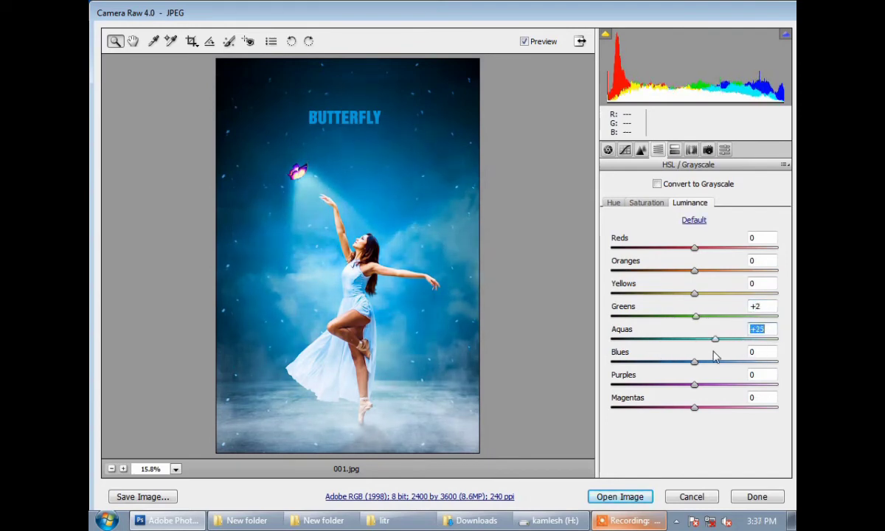
{"action": "left_click", "coordinate": [693, 362]}
{"action": "left_click_drag", "start_coordinate": [692, 363], "coordinate": [682, 366]}
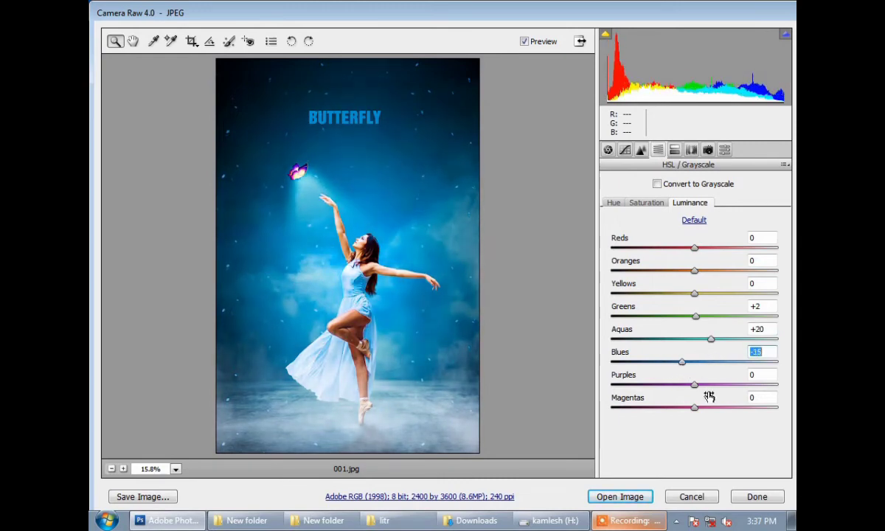
{"action": "mouse_move", "coordinate": [694, 384]}
{"action": "left_mouse_down"}
{"action": "mouse_move", "coordinate": [739, 409]}
{"action": "mouse_move", "coordinate": [779, 406]}
{"action": "left_mouse_up"}
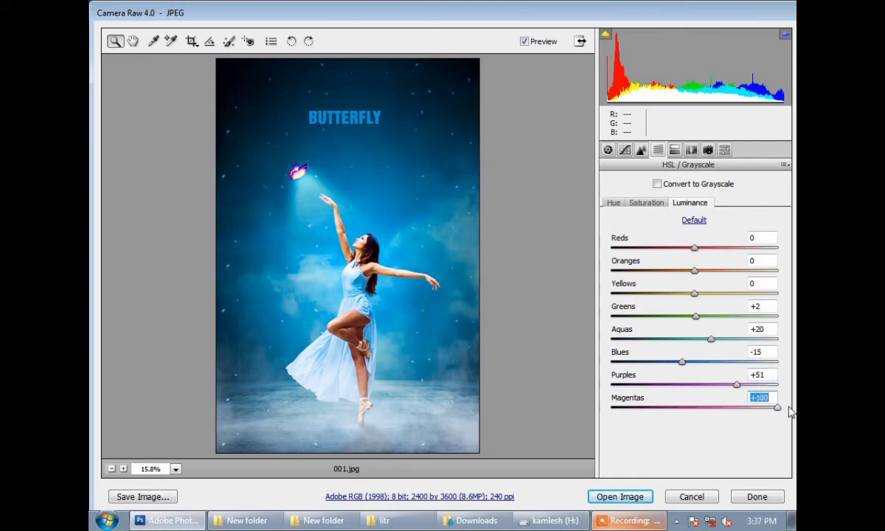
{"action": "mouse_move", "coordinate": [693, 249]}
{"action": "left_mouse_down"}
{"action": "mouse_move", "coordinate": [605, 249]}
{"action": "mouse_move", "coordinate": [648, 249]}
{"action": "mouse_move", "coordinate": [660, 277]}
{"action": "mouse_move", "coordinate": [642, 282]}
{"action": "mouse_move", "coordinate": [772, 279]}
{"action": "mouse_move", "coordinate": [692, 274]}
{"action": "mouse_move", "coordinate": [703, 274]}
{"action": "left_mouse_up"}
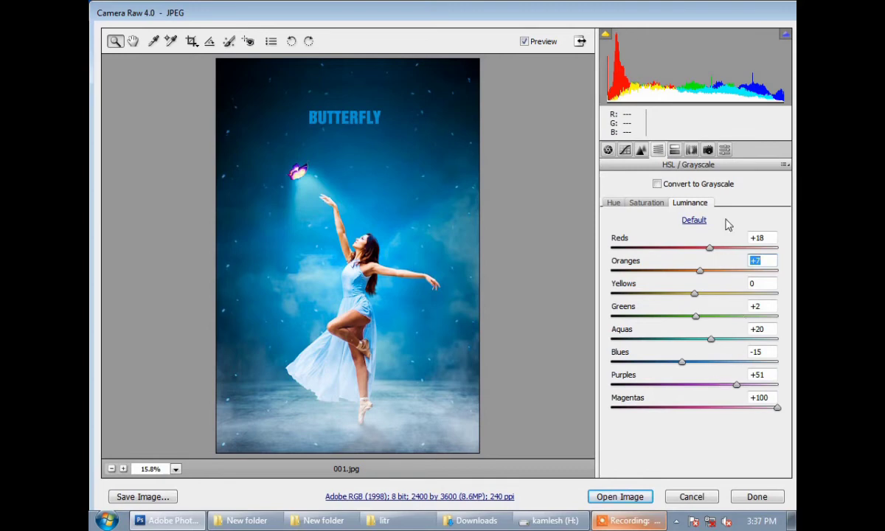
Step: Lower the Lens Vignetting amount to darken the edges and open the image in Photoshop
{"action": "left_click", "coordinate": [692, 151]}
{"action": "mouse_move", "coordinate": [694, 281]}
{"action": "left_mouse_down"}
{"action": "mouse_move", "coordinate": [606, 293]}
{"action": "mouse_move", "coordinate": [640, 295]}
{"action": "mouse_move", "coordinate": [619, 297]}
{"action": "left_mouse_up"}
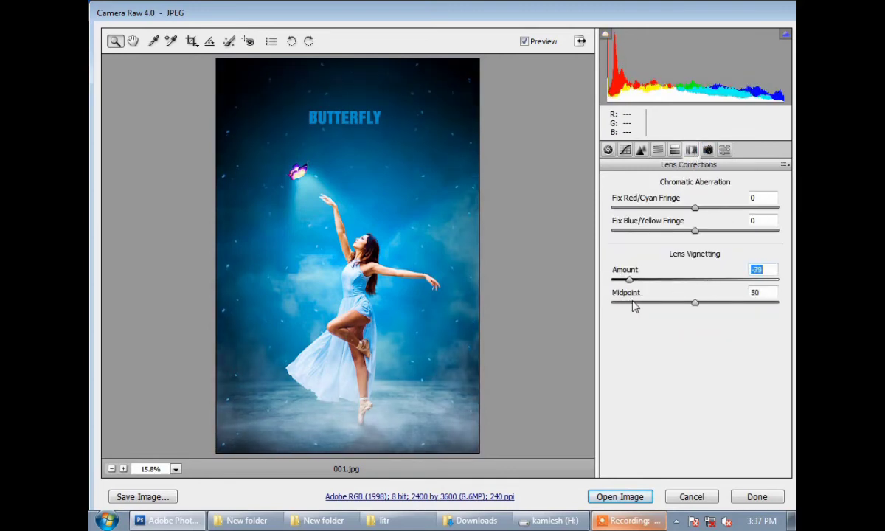
{"action": "left_click", "coordinate": [618, 497]}
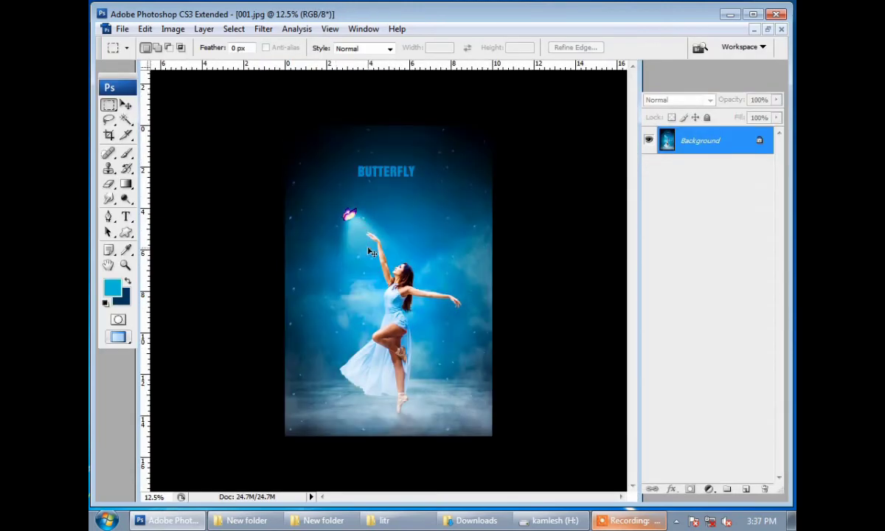
Step: Copy the whole graded 001.jpg, close it, and paste it into 001.psd as Layer 14
{"action": "key", "text": "ctrl+a"}
{"action": "key", "text": "ctrl+c"}
{"action": "key", "text": "ctrl+w"}
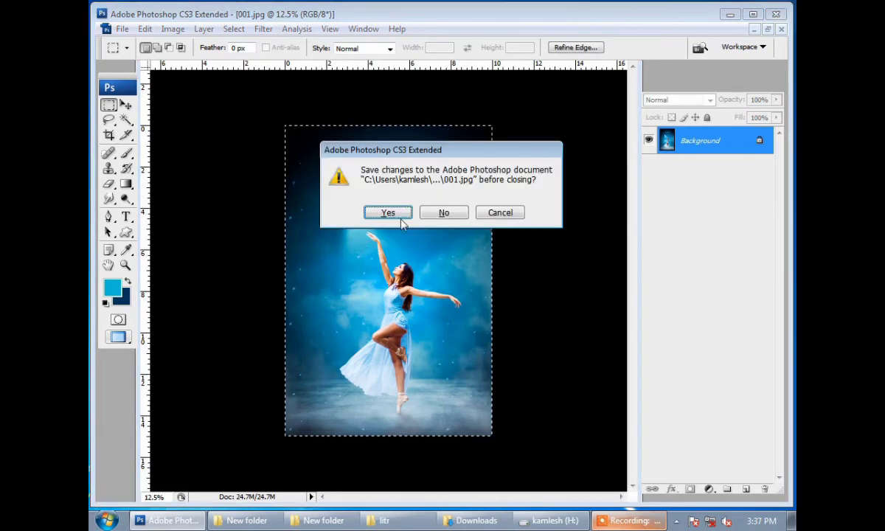
{"action": "left_click", "coordinate": [430, 214]}
{"action": "key", "text": "ctrl+v"}
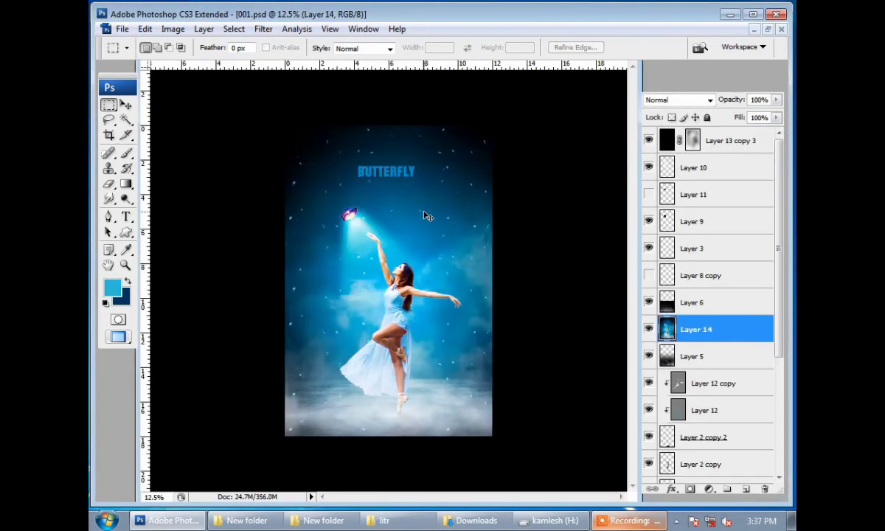
{"action": "left_click", "coordinate": [438, 231]}
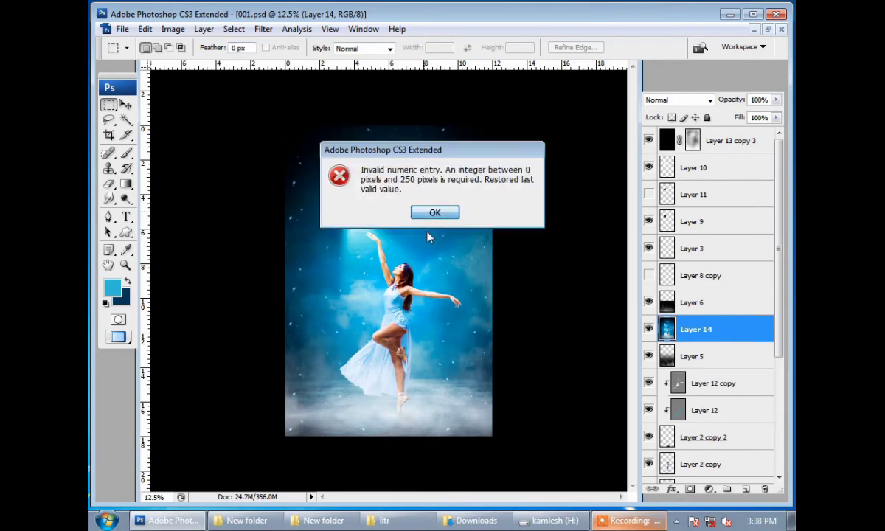
{"action": "left_click", "coordinate": [431, 211]}
Step: Bring Layer 14 and then the butterfly text layer to the top of the layer stack
{"action": "key", "text": "f"}
{"action": "key", "text": "v"}
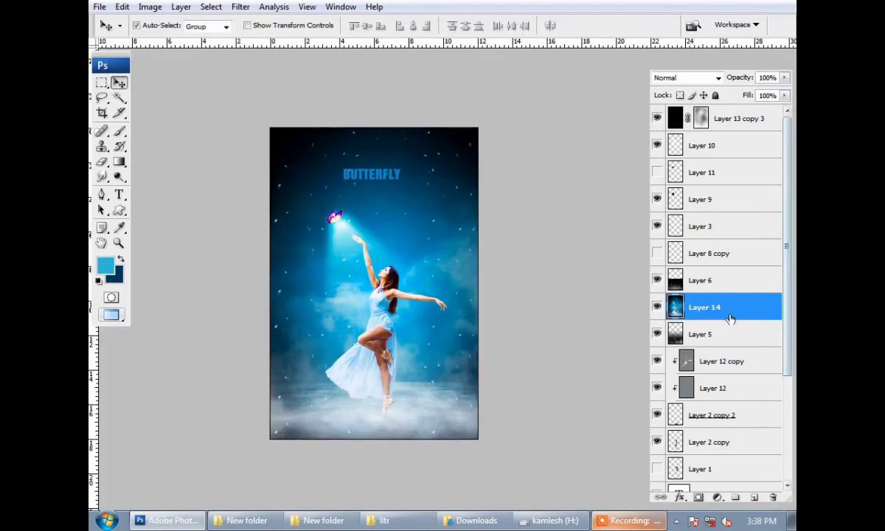
{"action": "key", "text": "ctrl+shift+bracketright"}
{"action": "scroll", "coordinate": [363, 185], "scroll_direction": "up", "scroll_amount": 1}
{"action": "scroll", "coordinate": [381, 251], "scroll_direction": "up", "scroll_amount": 1}
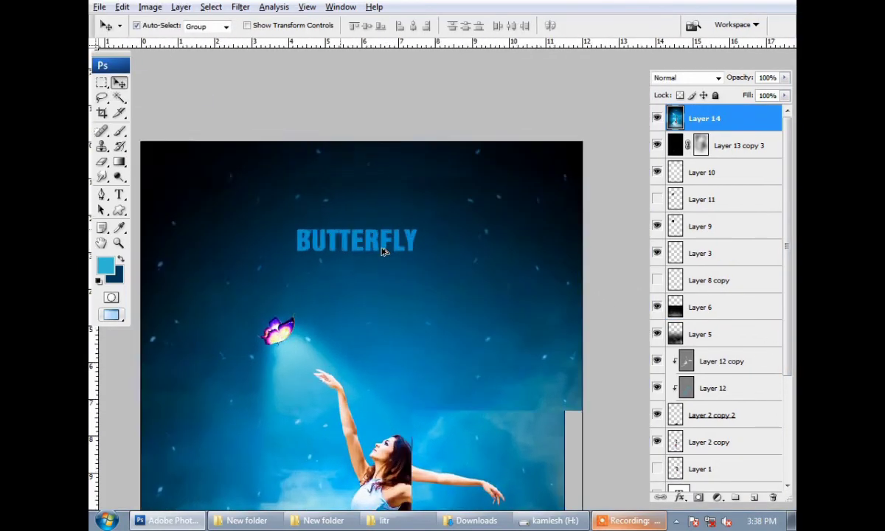
{"action": "scroll", "coordinate": [366, 232], "scroll_direction": "up", "scroll_amount": 1}
{"action": "right_click", "coordinate": [366, 233]}
{"action": "left_click", "coordinate": [401, 264]}
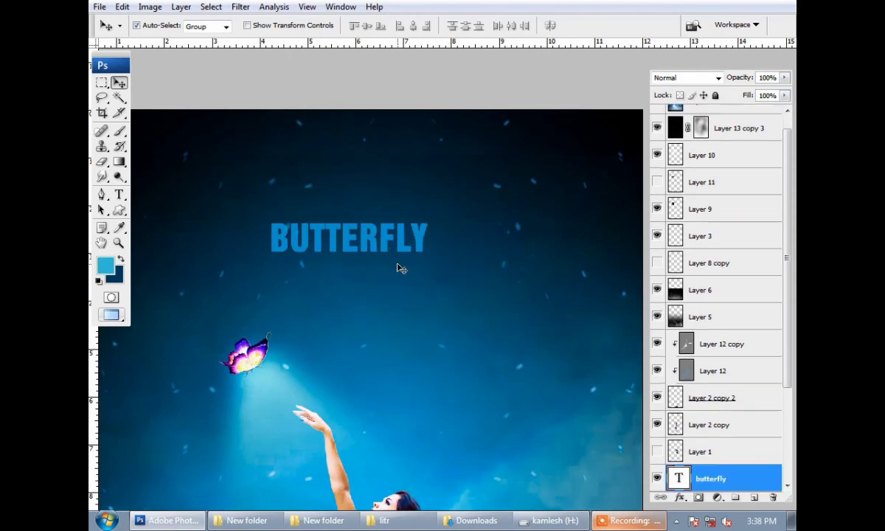
{"action": "key", "text": "ctrl+shift+bracketright"}
Step: Undo and redo the reordering so the butterfly text sits on top with Layer 14 beneath
{"action": "scroll", "coordinate": [412, 259], "scroll_direction": "down", "scroll_amount": 3}
{"action": "scroll", "coordinate": [395, 193], "scroll_direction": "up", "scroll_amount": 1}
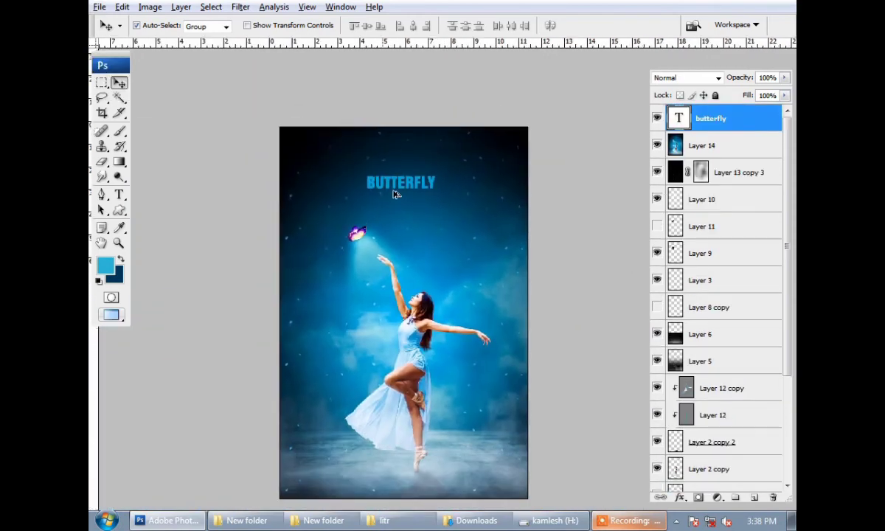
{"action": "scroll", "coordinate": [391, 192], "scroll_direction": "up", "scroll_amount": 2}
{"action": "scroll", "coordinate": [431, 221], "scroll_direction": "down", "scroll_amount": 1}
{"action": "key", "text": "ctrl+z"}
{"action": "key", "text": "ctrl+alt+z"}
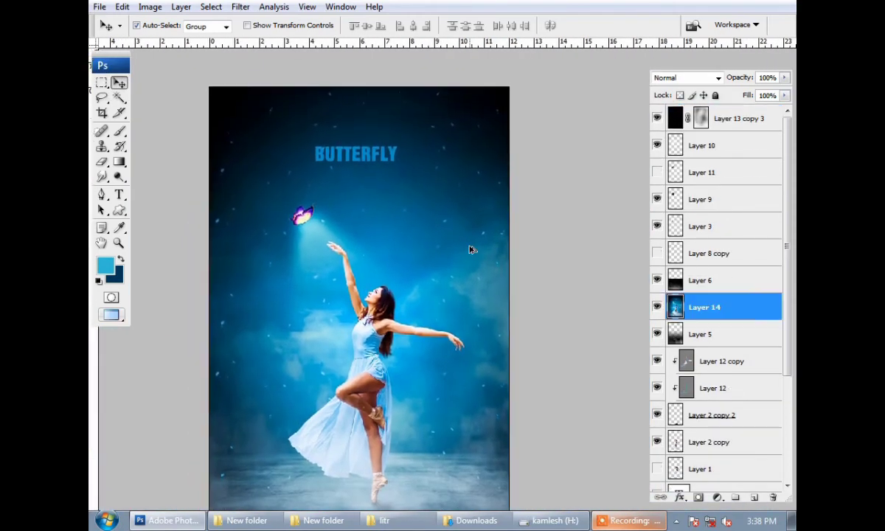
{"action": "key", "text": "ctrl+shift+z"}
{"action": "key", "text": "ctrl+shift+z"}
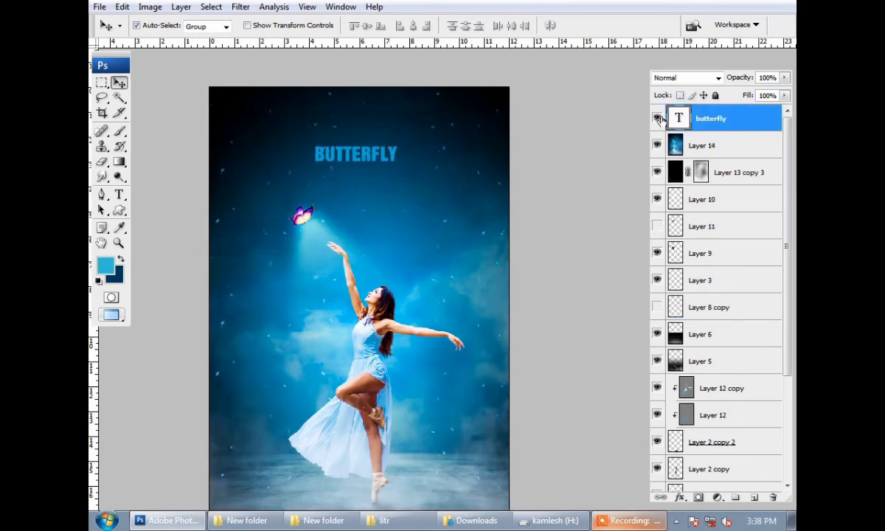
{"action": "scroll", "coordinate": [505, 227], "scroll_direction": "down", "scroll_amount": 1}
{"action": "mouse_move", "coordinate": [541, 221]}
{"action": "left_mouse_down"}
{"action": "mouse_move", "coordinate": [486, 212]}
{"action": "mouse_move", "coordinate": [481, 223]}
{"action": "left_mouse_up"}
Step: Add a Curves adjustment layer, lifting the RGB black point and adding a midpoint
{"action": "left_click", "coordinate": [716, 498]}
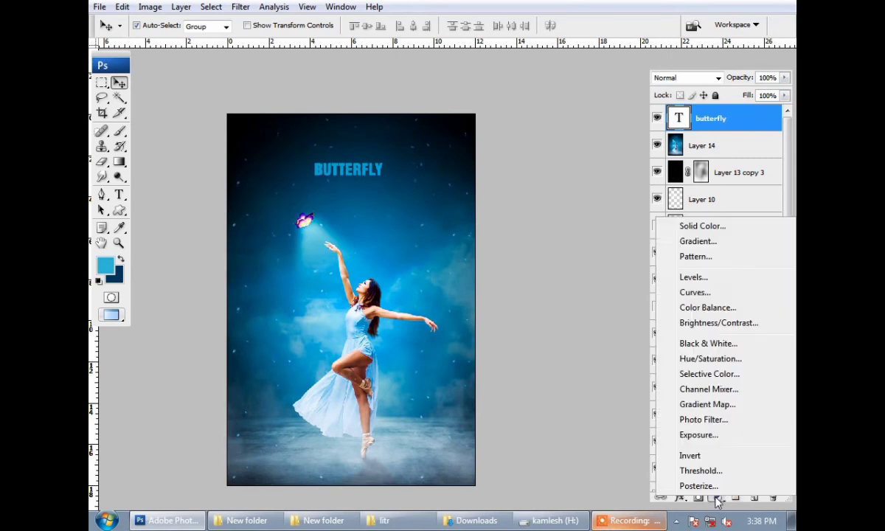
{"action": "left_click", "coordinate": [694, 292]}
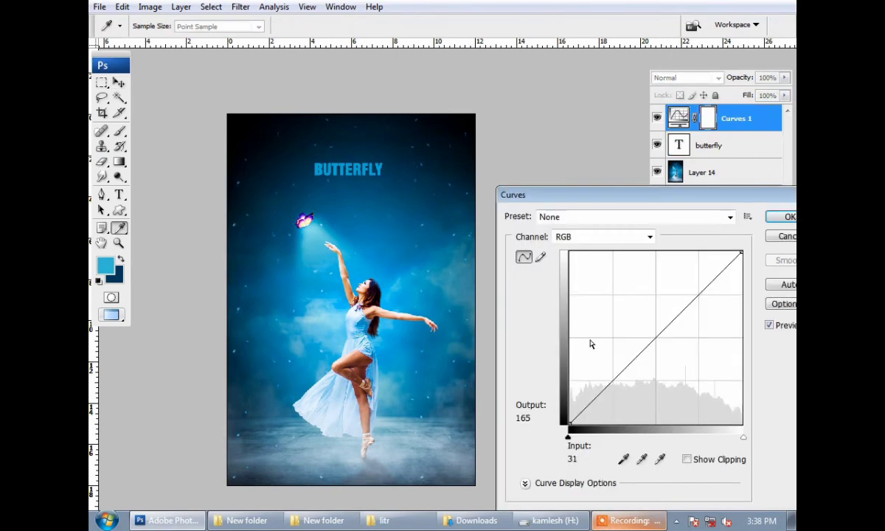
{"action": "left_click_drag", "start_coordinate": [568, 425], "coordinate": [569, 415]}
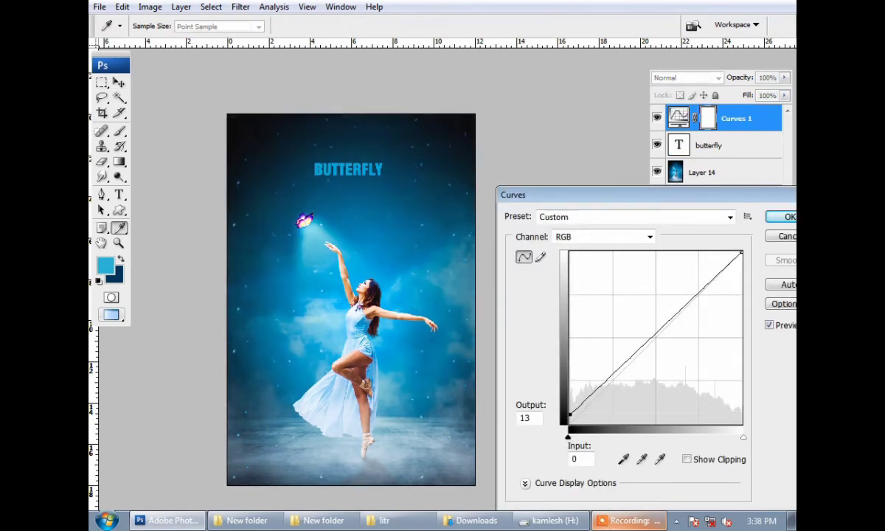
{"action": "left_click", "coordinate": [679, 316]}
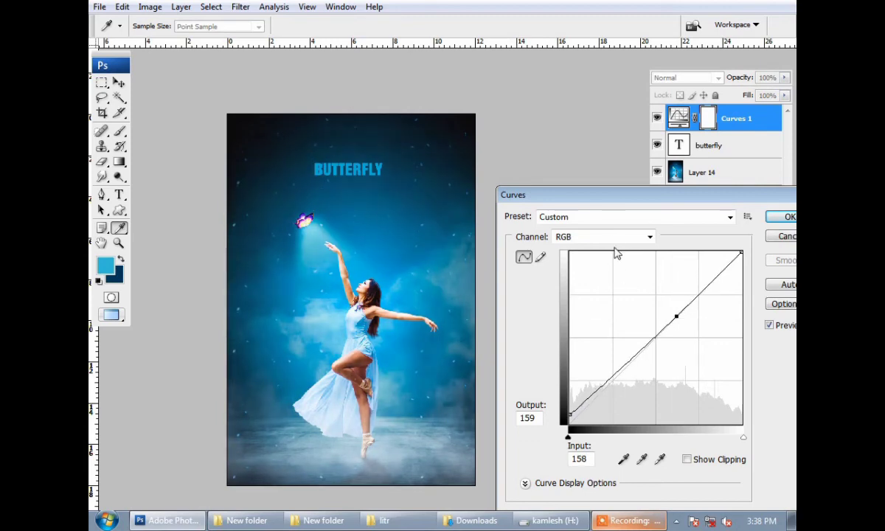
Step: On the Red channel curve, raise the black point and slightly lower the mid reds
{"action": "left_click", "coordinate": [602, 237]}
{"action": "left_click", "coordinate": [583, 258]}
{"action": "left_click", "coordinate": [601, 237]}
{"action": "left_click", "coordinate": [586, 259]}
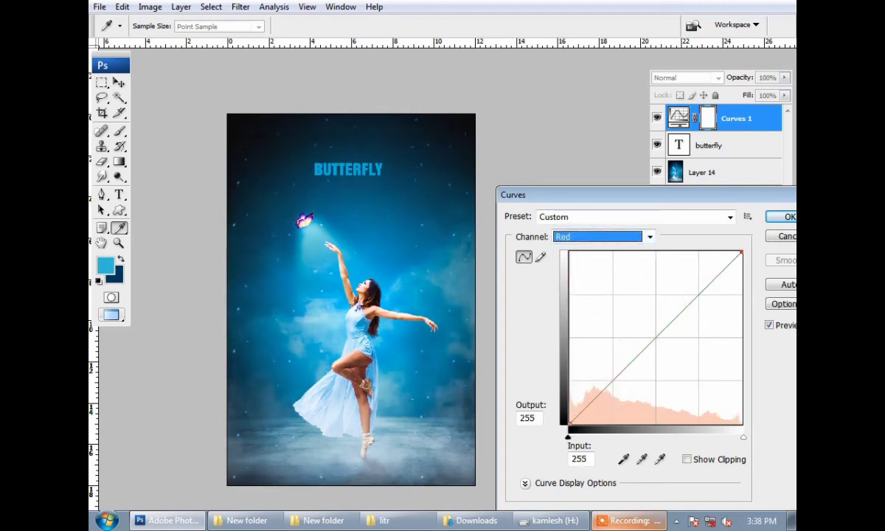
{"action": "left_click_drag", "start_coordinate": [568, 425], "coordinate": [569, 412]}
{"action": "left_click", "coordinate": [673, 323]}
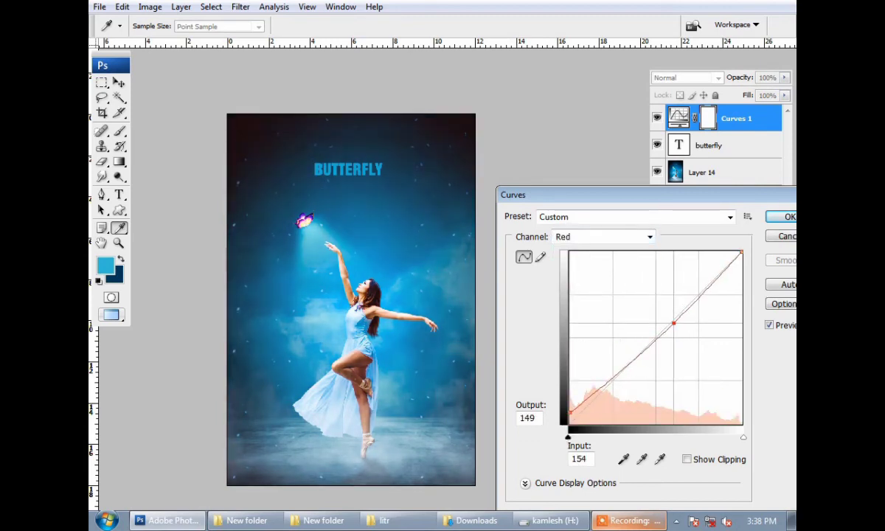
Step: On the Green channel curve, raise the black point and lower the green midtones
{"action": "left_click", "coordinate": [601, 237]}
{"action": "left_click", "coordinate": [586, 273]}
{"action": "left_click_drag", "start_coordinate": [568, 424], "coordinate": [566, 415]}
{"action": "left_click", "coordinate": [686, 313]}
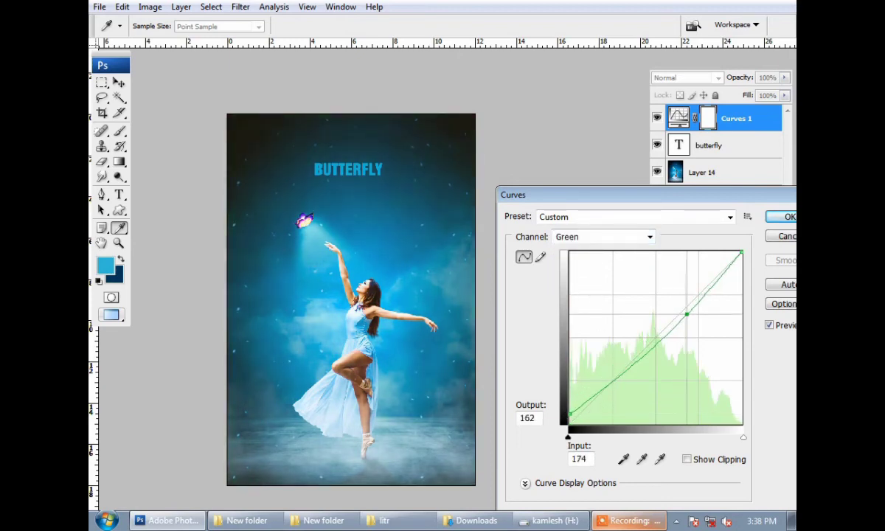
Step: On the Blue channel curve, lift the shadows and bend the midtones down
{"action": "left_click", "coordinate": [602, 236]}
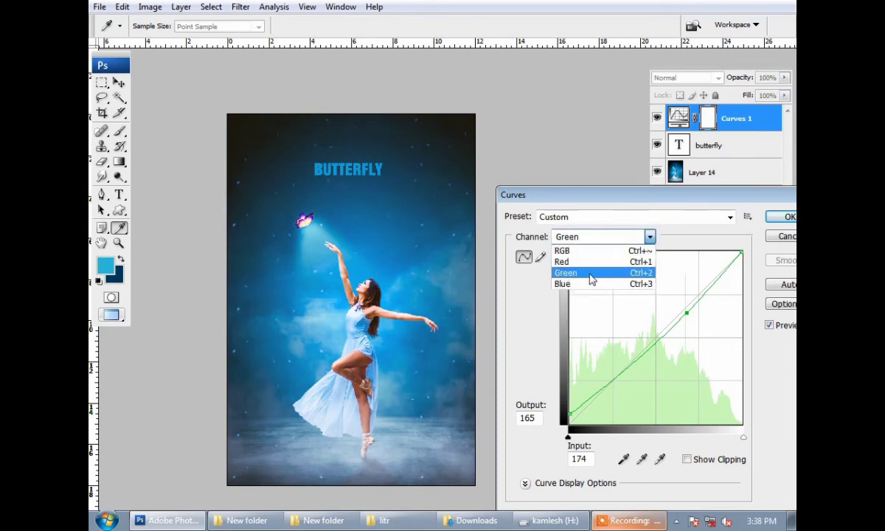
{"action": "left_click", "coordinate": [582, 285]}
{"action": "left_click_drag", "start_coordinate": [568, 424], "coordinate": [571, 406]}
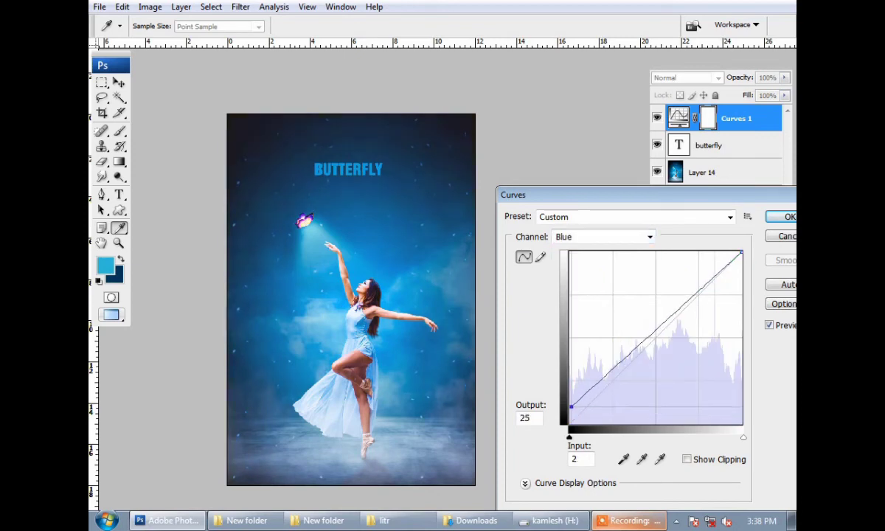
{"action": "mouse_move", "coordinate": [660, 323]}
{"action": "left_mouse_down"}
{"action": "mouse_move", "coordinate": [665, 347]}
{"action": "mouse_move", "coordinate": [669, 325]}
{"action": "mouse_move", "coordinate": [668, 333]}
{"action": "left_mouse_up"}
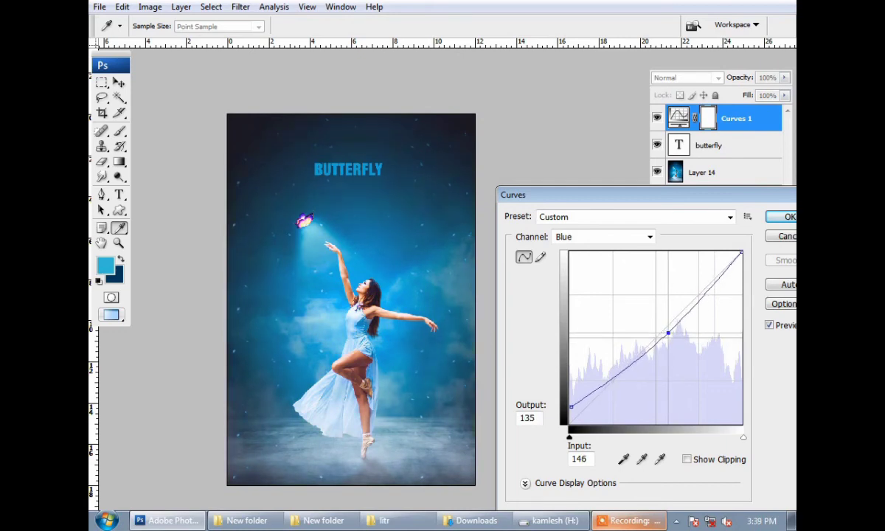
{"action": "mouse_move", "coordinate": [570, 406]}
{"action": "left_mouse_down"}
{"action": "mouse_move", "coordinate": [568, 379]}
{"action": "mouse_move", "coordinate": [555, 410]}
{"action": "mouse_move", "coordinate": [566, 402]}
{"action": "left_mouse_up"}
Step: Add an RGB midtone point, adjust the RGB black point, and toggle Preview to compare
{"action": "left_click", "coordinate": [601, 237]}
{"action": "left_click", "coordinate": [571, 247]}
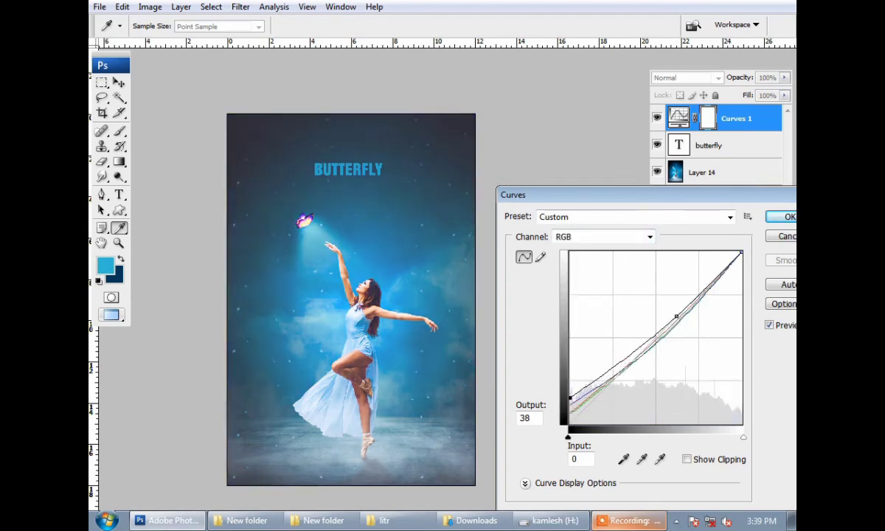
{"action": "left_click_drag", "start_coordinate": [677, 315], "coordinate": [680, 319]}
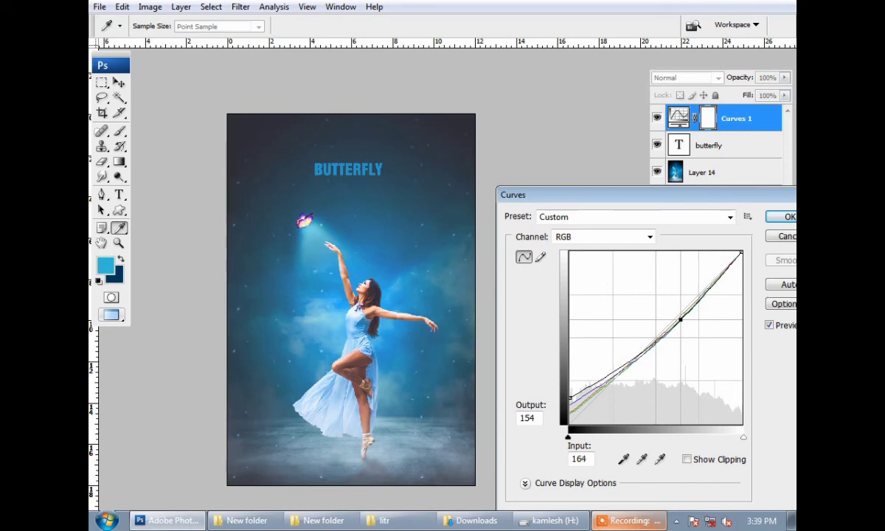
{"action": "left_click_drag", "start_coordinate": [569, 399], "coordinate": [546, 418]}
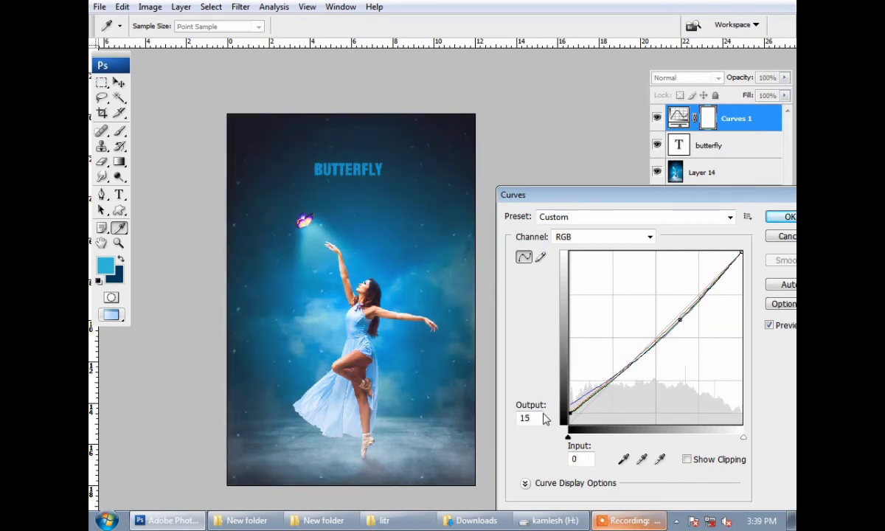
{"action": "left_click", "coordinate": [768, 325]}
{"action": "left_click", "coordinate": [768, 325]}
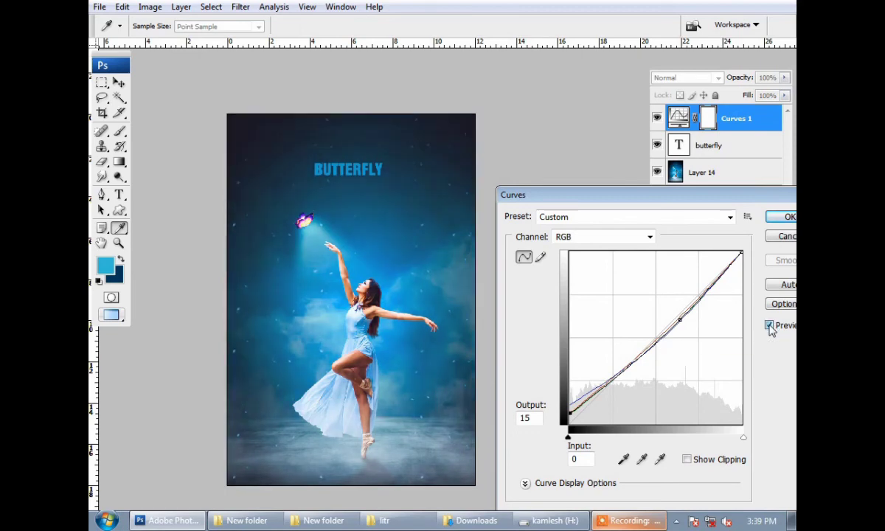
{"action": "left_click", "coordinate": [768, 325]}
{"action": "left_click", "coordinate": [768, 325]}
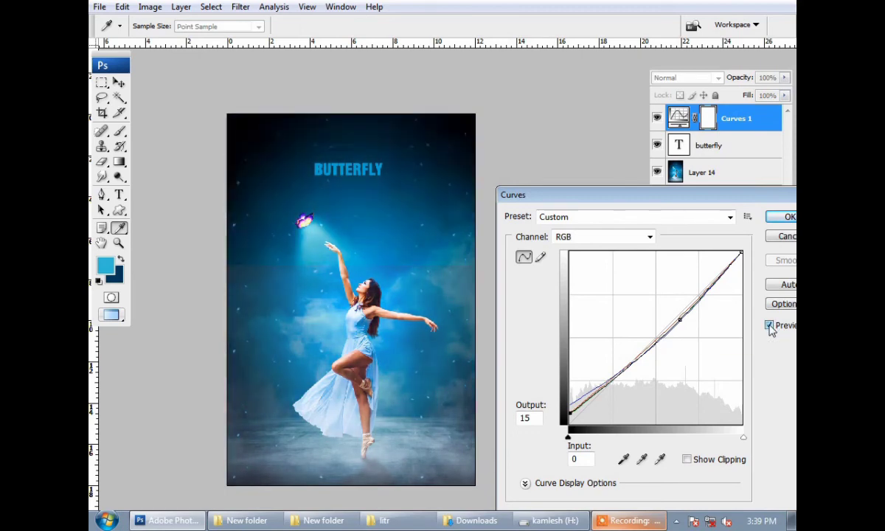
{"action": "left_click", "coordinate": [639, 237]}
Step: Raise the Green curve's black point and pull its midtones down, comparing with Preview
{"action": "left_click", "coordinate": [582, 271]}
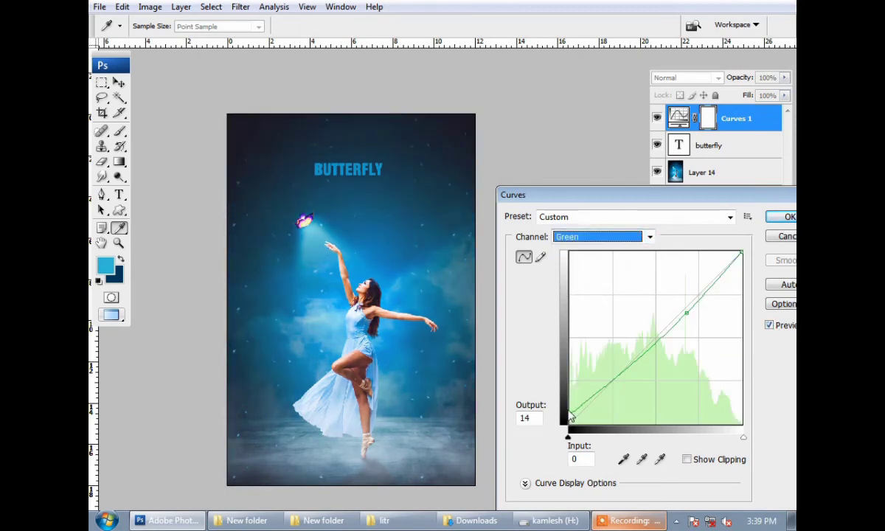
{"action": "mouse_move", "coordinate": [569, 423]}
{"action": "left_mouse_down"}
{"action": "mouse_move", "coordinate": [569, 410]}
{"action": "mouse_move", "coordinate": [546, 404]}
{"action": "left_mouse_up"}
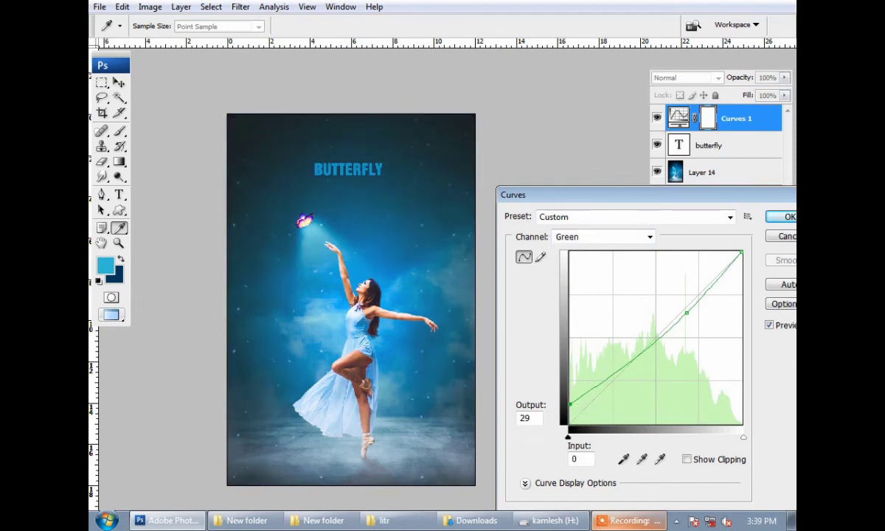
{"action": "mouse_move", "coordinate": [686, 313]}
{"action": "left_mouse_down"}
{"action": "mouse_move", "coordinate": [680, 339]}
{"action": "mouse_move", "coordinate": [679, 322]}
{"action": "left_mouse_up"}
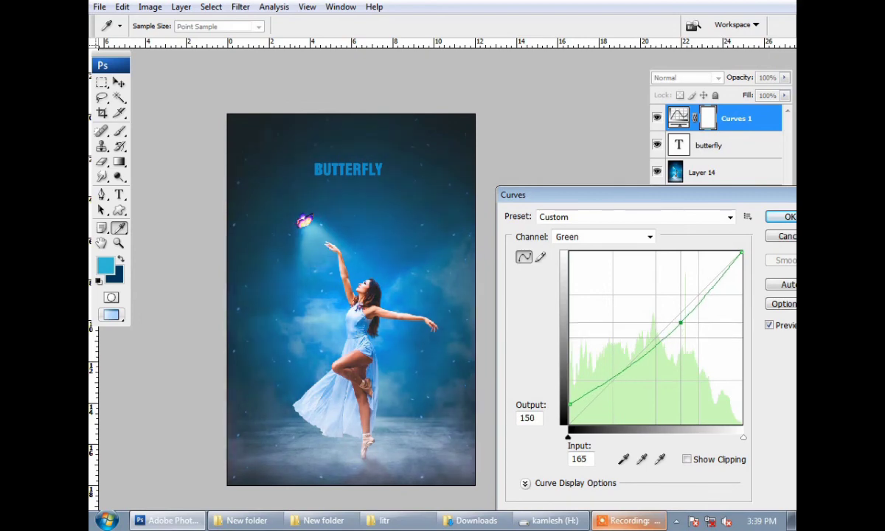
{"action": "left_click", "coordinate": [769, 325]}
{"action": "left_click", "coordinate": [769, 325]}
{"action": "left_click", "coordinate": [769, 325]}
{"action": "left_click", "coordinate": [769, 325]}
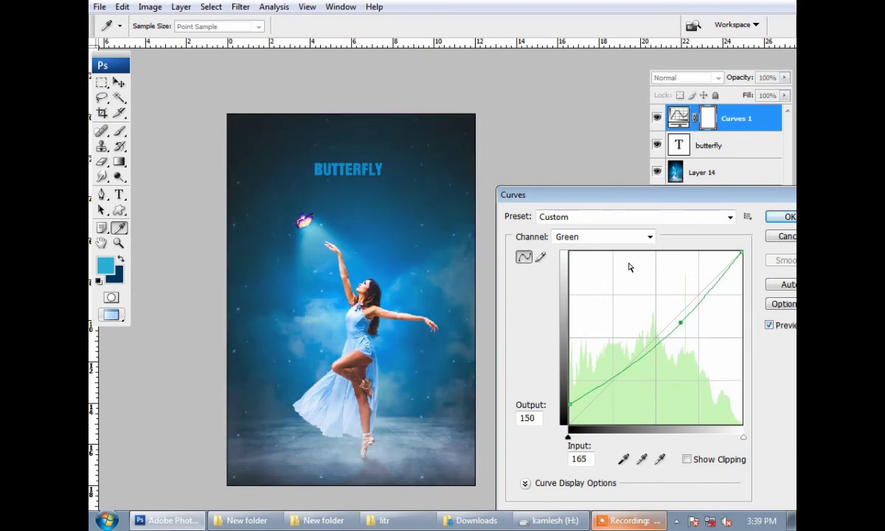
Step: Raise the Red curve's black point to 25 and pull the mid reds slightly down
{"action": "left_click", "coordinate": [650, 237]}
{"action": "left_click", "coordinate": [588, 282]}
{"action": "left_click", "coordinate": [598, 237]}
{"action": "left_click", "coordinate": [582, 265]}
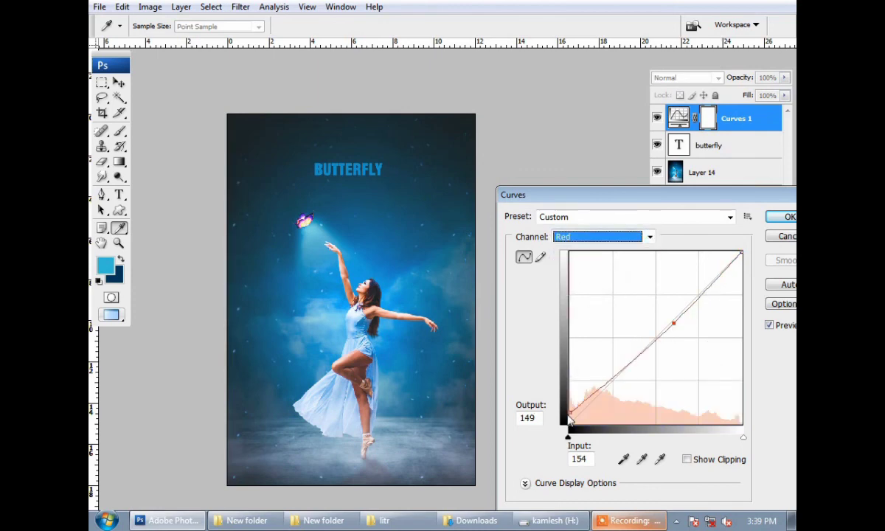
{"action": "mouse_move", "coordinate": [569, 425]}
{"action": "left_mouse_down"}
{"action": "mouse_move", "coordinate": [570, 395]}
{"action": "mouse_move", "coordinate": [561, 411]}
{"action": "left_mouse_up"}
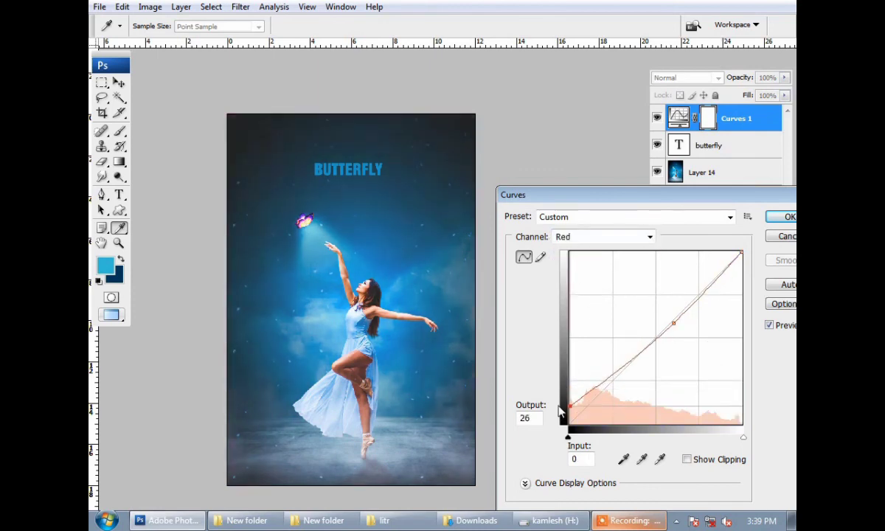
{"action": "mouse_move", "coordinate": [673, 323]}
{"action": "left_mouse_down"}
{"action": "mouse_move", "coordinate": [679, 348]}
{"action": "mouse_move", "coordinate": [680, 328]}
{"action": "left_mouse_up"}
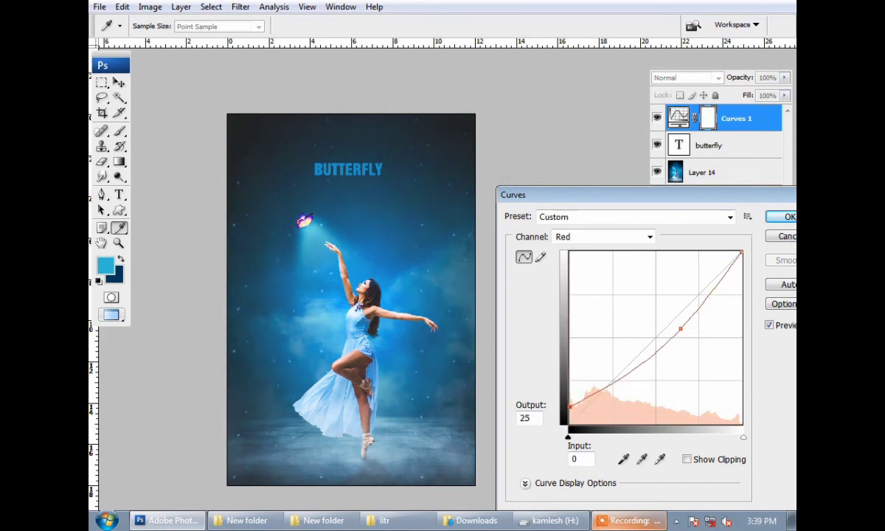
{"action": "left_click_drag", "start_coordinate": [680, 328], "coordinate": [679, 325]}
Step: Fine-tune the Red curve's black and midtone points while toggling Preview to compare
{"action": "left_click", "coordinate": [769, 326]}
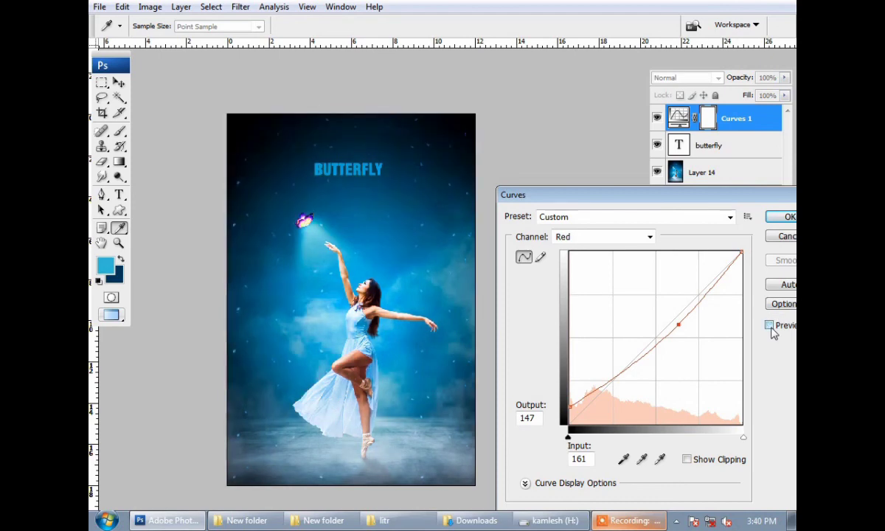
{"action": "left_click", "coordinate": [770, 325]}
{"action": "left_click", "coordinate": [770, 325]}
{"action": "left_click", "coordinate": [770, 325]}
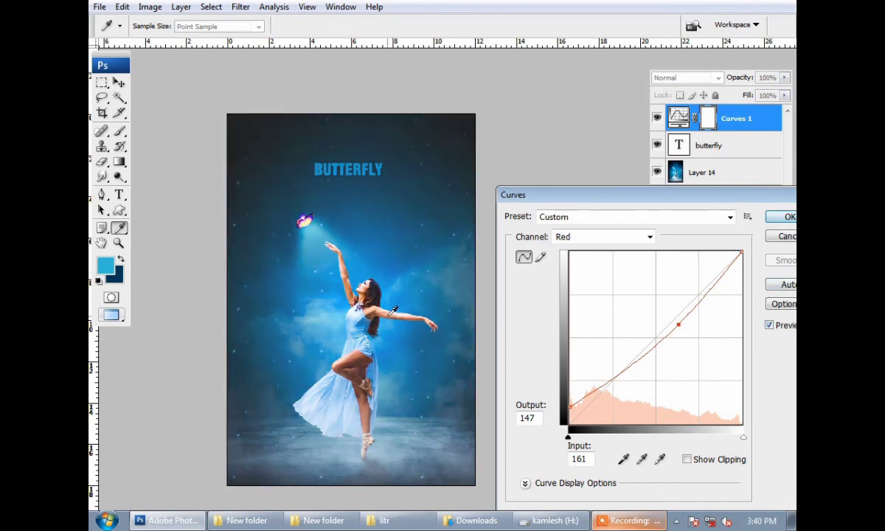
{"action": "scroll", "coordinate": [383, 296], "scroll_direction": "up", "scroll_amount": 2}
{"action": "scroll", "coordinate": [382, 296], "scroll_direction": "up", "scroll_amount": 1}
{"action": "scroll", "coordinate": [387, 297], "scroll_direction": "down", "scroll_amount": 1}
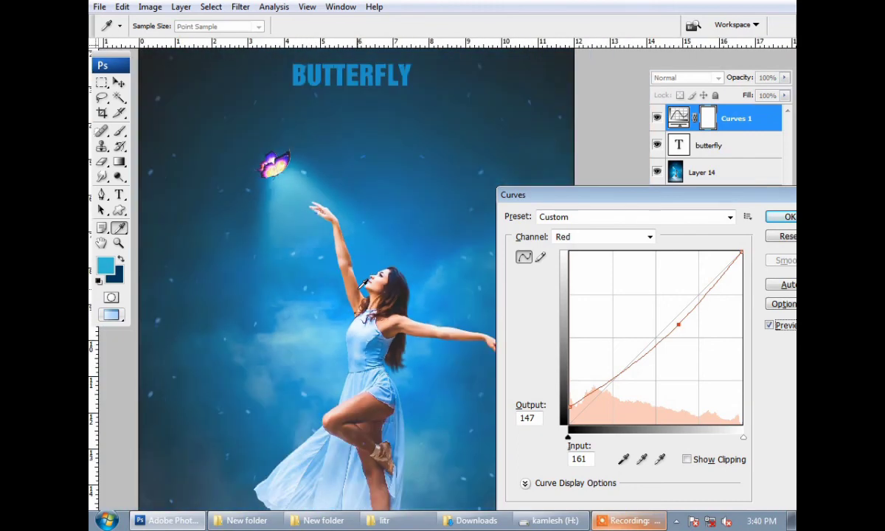
{"action": "scroll", "coordinate": [395, 300], "scroll_direction": "down", "scroll_amount": 2}
{"action": "key", "text": "p"}
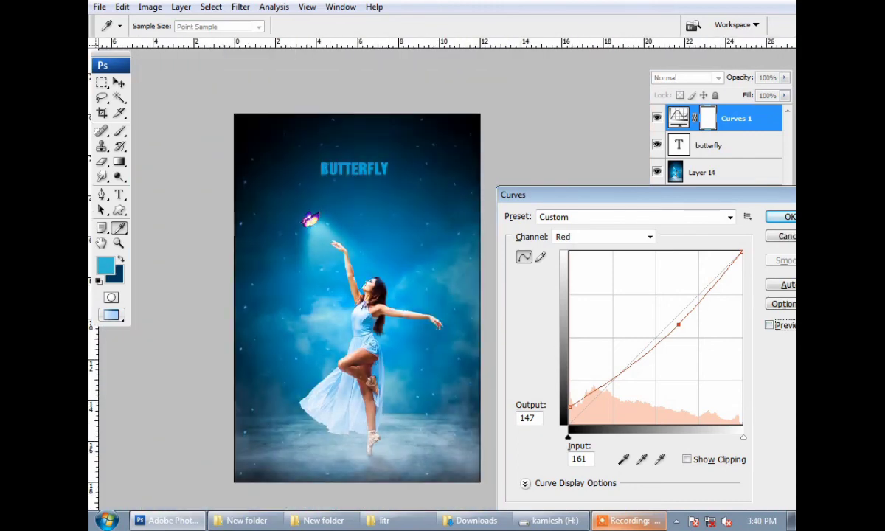
{"action": "left_click_drag", "start_coordinate": [679, 325], "coordinate": [680, 328]}
{"action": "left_click", "coordinate": [569, 406]}
{"action": "left_click_drag", "start_coordinate": [645, 202], "coordinate": [591, 202]}
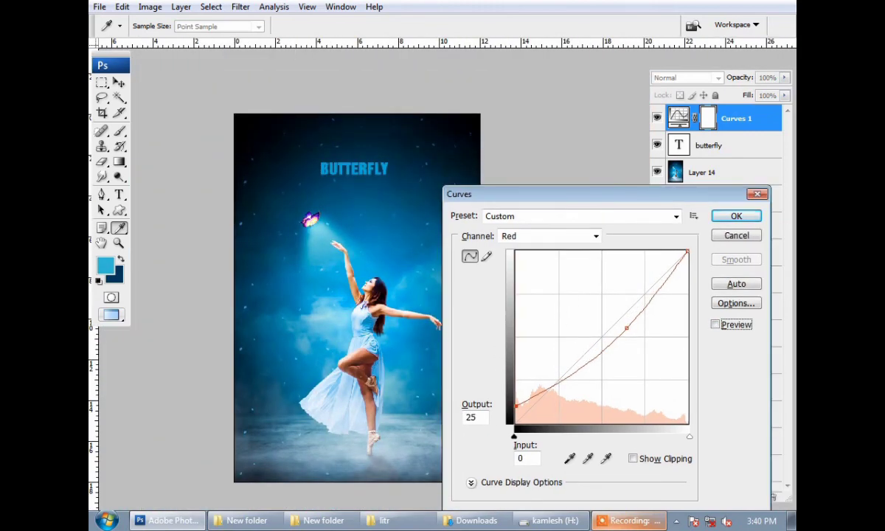
{"action": "left_click_drag", "start_coordinate": [626, 328], "coordinate": [625, 322]}
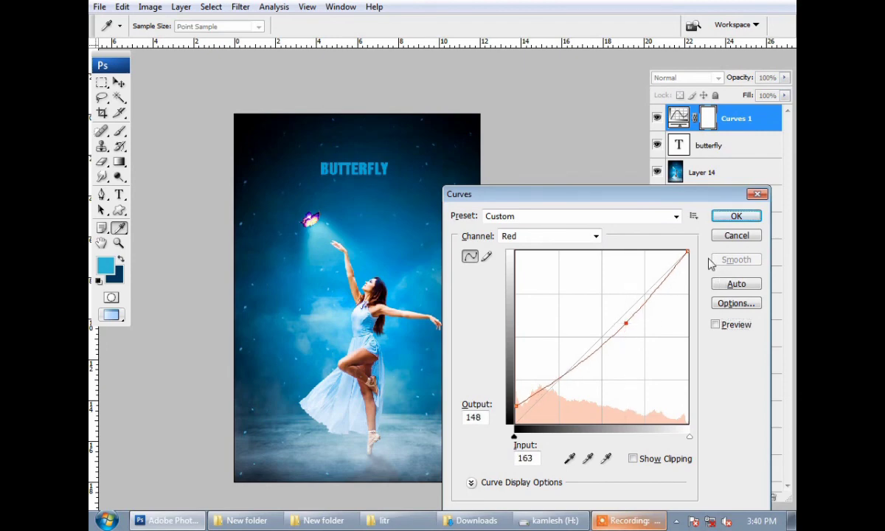
Step: Switch the curve back to the composite RGB channel and compare the grade with Preview
{"action": "left_click", "coordinate": [550, 236]}
{"action": "left_click", "coordinate": [509, 249]}
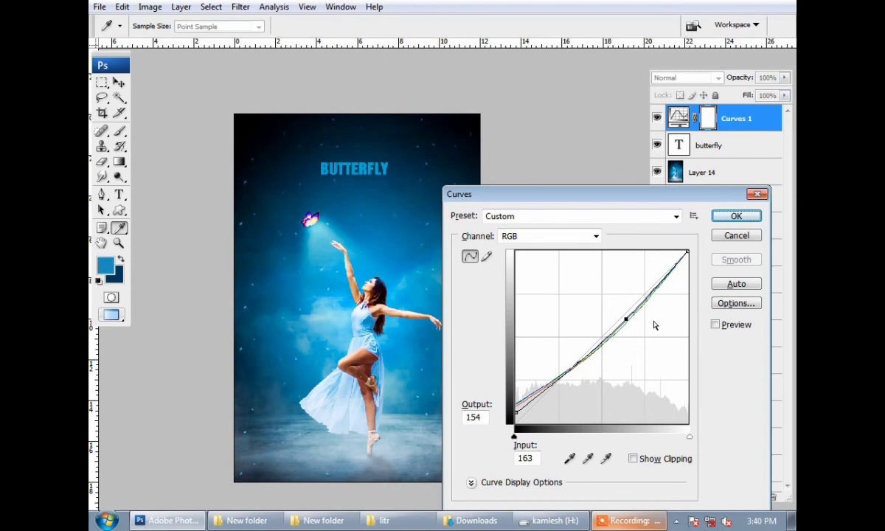
{"action": "left_click", "coordinate": [715, 324]}
{"action": "left_click", "coordinate": [715, 325]}
{"action": "left_click", "coordinate": [715, 324]}
Step: Apply the Curves 1 grade and zoom in and out to review the composite
{"action": "left_click", "coordinate": [736, 216]}
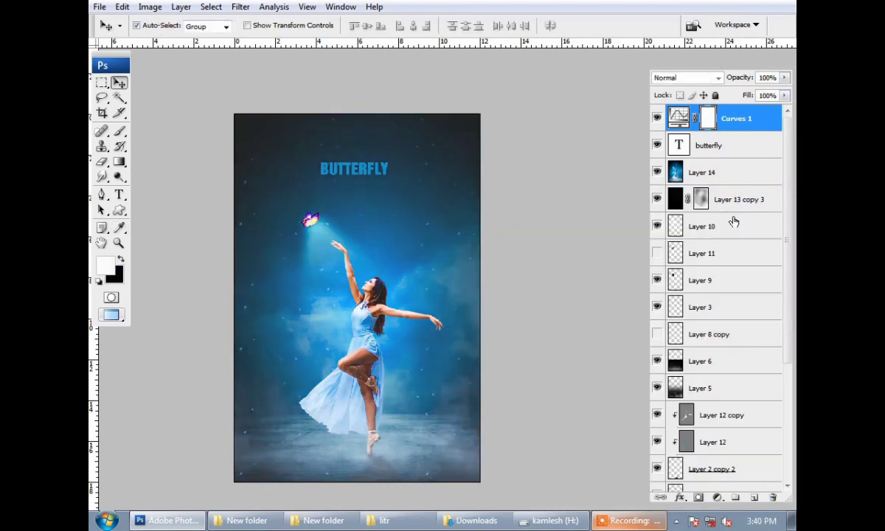
{"action": "scroll", "coordinate": [364, 325], "scroll_direction": "up", "scroll_amount": 5}
{"action": "scroll", "coordinate": [402, 257], "scroll_direction": "down", "scroll_amount": 3}
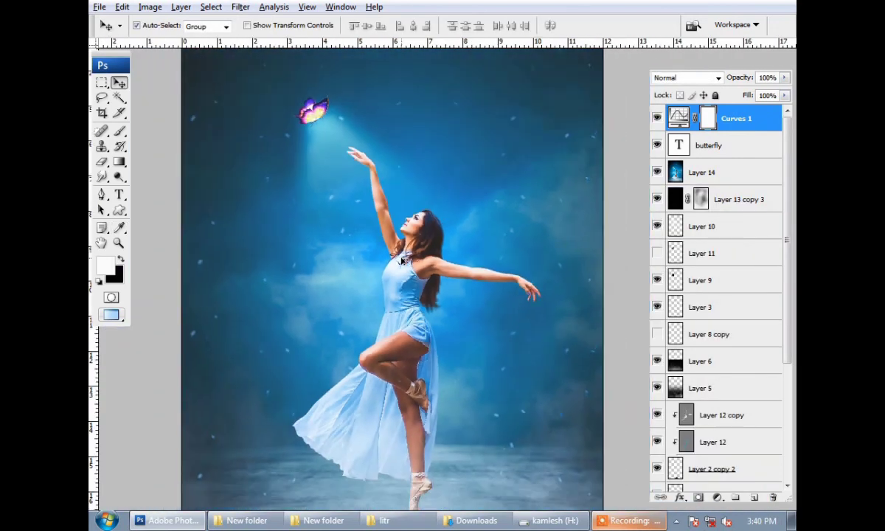
{"action": "scroll", "coordinate": [442, 314], "scroll_direction": "down", "scroll_amount": 1}
{"action": "scroll", "coordinate": [450, 330], "scroll_direction": "down", "scroll_amount": 1}
{"action": "scroll", "coordinate": [332, 265], "scroll_direction": "down", "scroll_amount": 1}
{"action": "scroll", "coordinate": [333, 266], "scroll_direction": "up", "scroll_amount": 2}
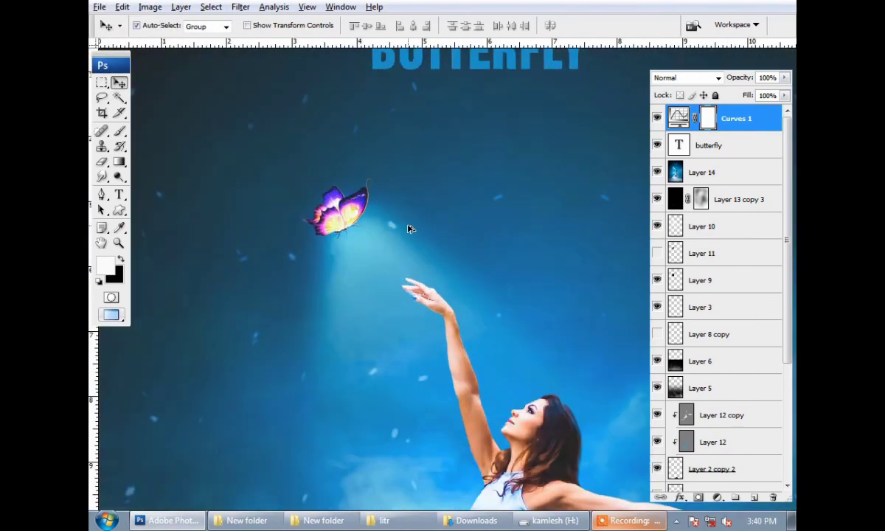
{"action": "scroll", "coordinate": [409, 230], "scroll_direction": "down", "scroll_amount": 2}
{"action": "scroll", "coordinate": [431, 241], "scroll_direction": "down", "scroll_amount": 1}
Step: Zoom back in on the BUTTERFLY composite, then close the document
{"action": "key", "text": "alt+space"}
{"action": "scroll", "coordinate": [503, 298], "scroll_direction": "up", "scroll_amount": 1}
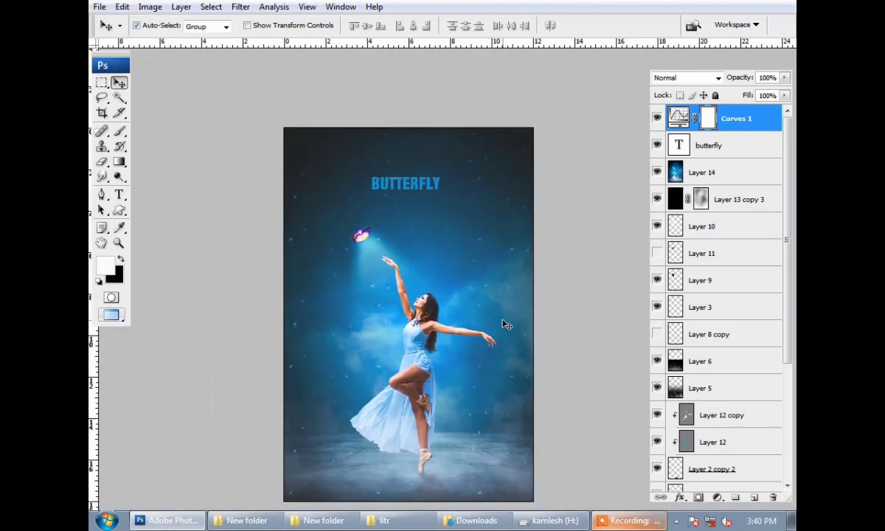
{"action": "scroll", "coordinate": [487, 325], "scroll_direction": "up", "scroll_amount": 1}
{"action": "scroll", "coordinate": [424, 338], "scroll_direction": "up", "scroll_amount": 1}
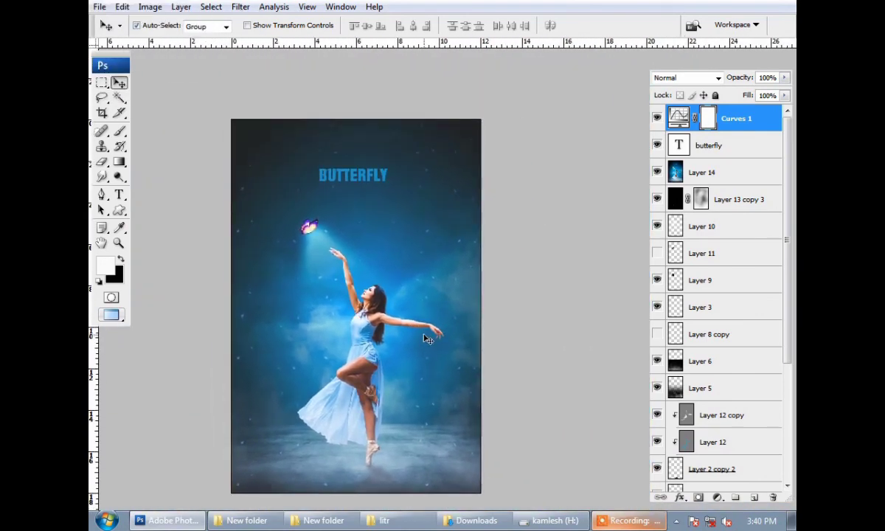
{"action": "key", "text": "ctrl+w"}
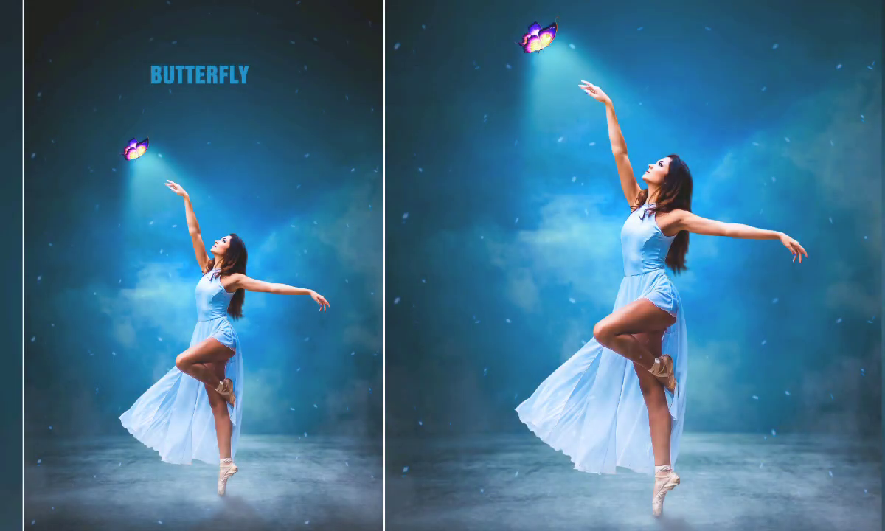